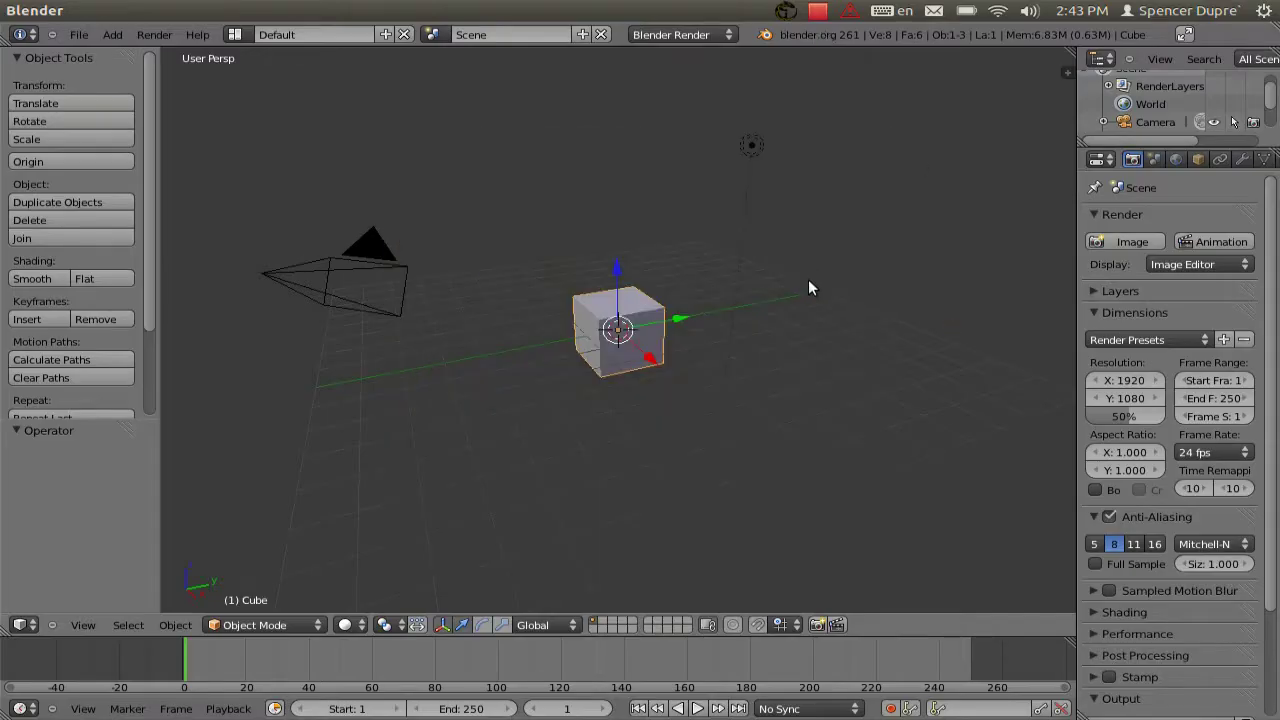
# Delete the default cube and add a plane in its place
pyautogui.press('x')
pyautogui.click(808, 279)
pyautogui.hotkey('shift', 'a')
pyautogui.click(843, 284)
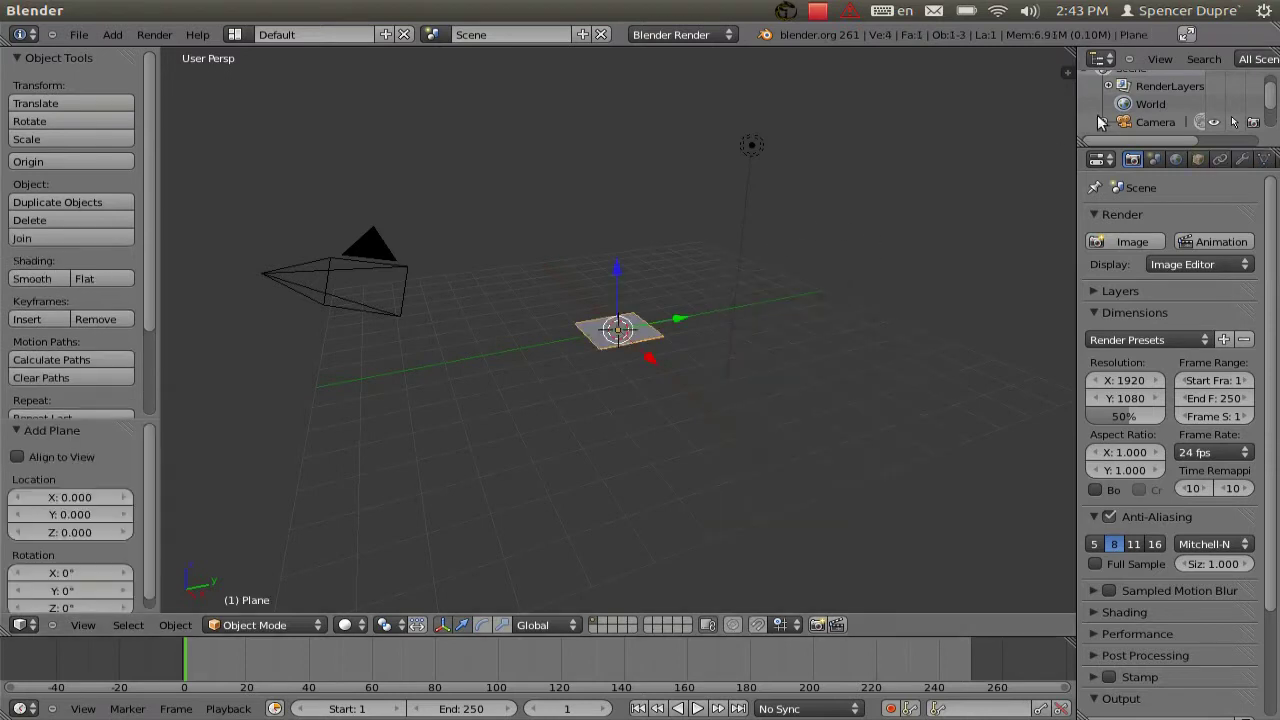
# Add an Ocean modifier to the plane
pyautogui.click(1243, 160)
pyautogui.click(1213, 242)
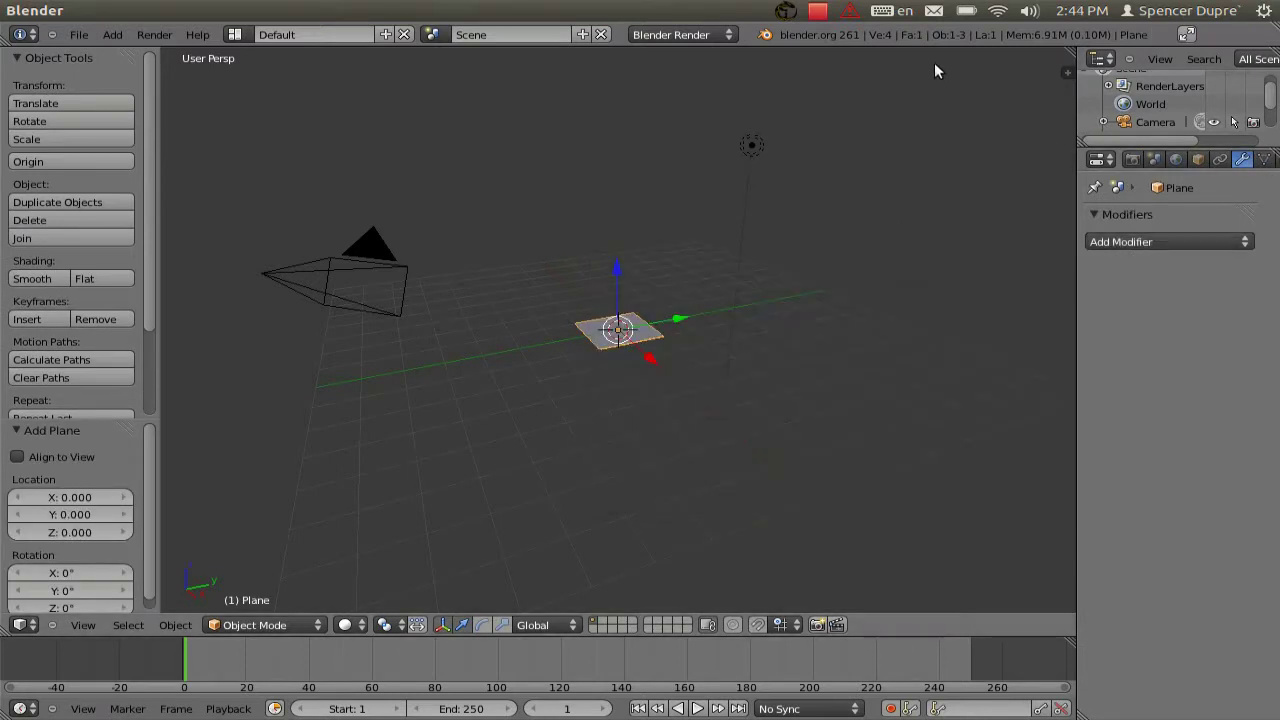
pyautogui.click(1190, 241)
pyautogui.click(1160, 374)
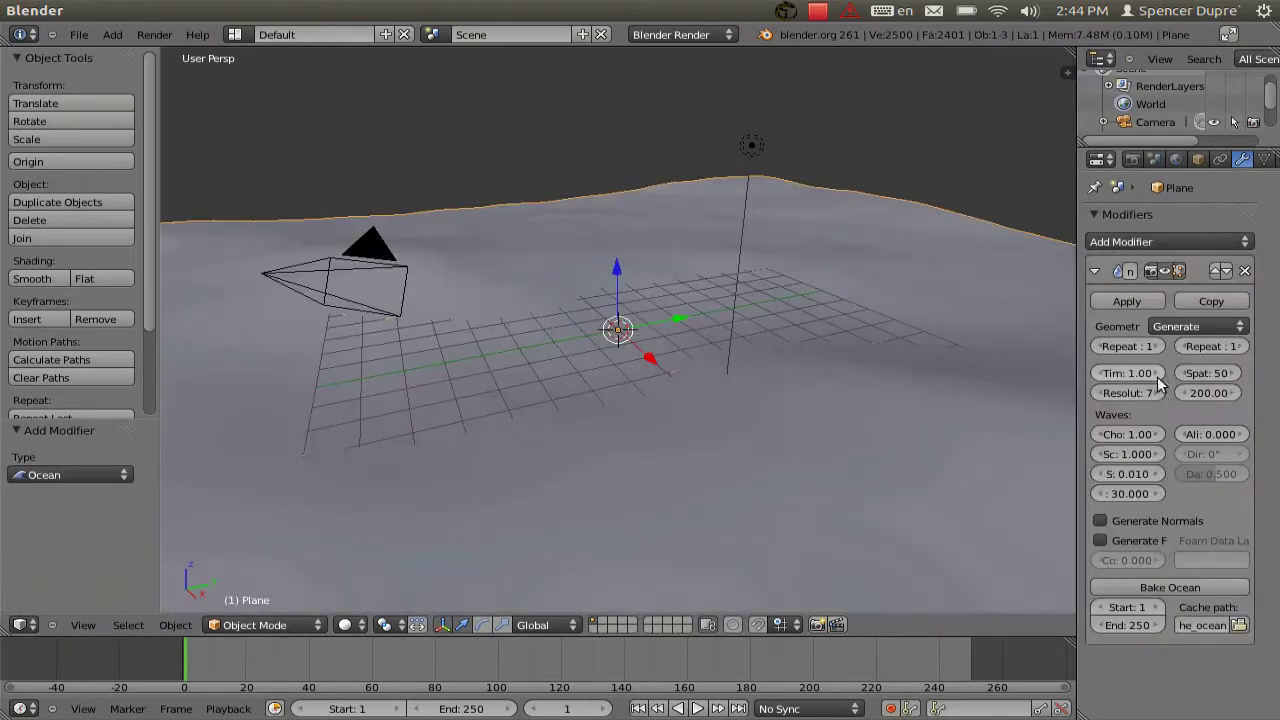
pyautogui.scroll(2, 797, 387)
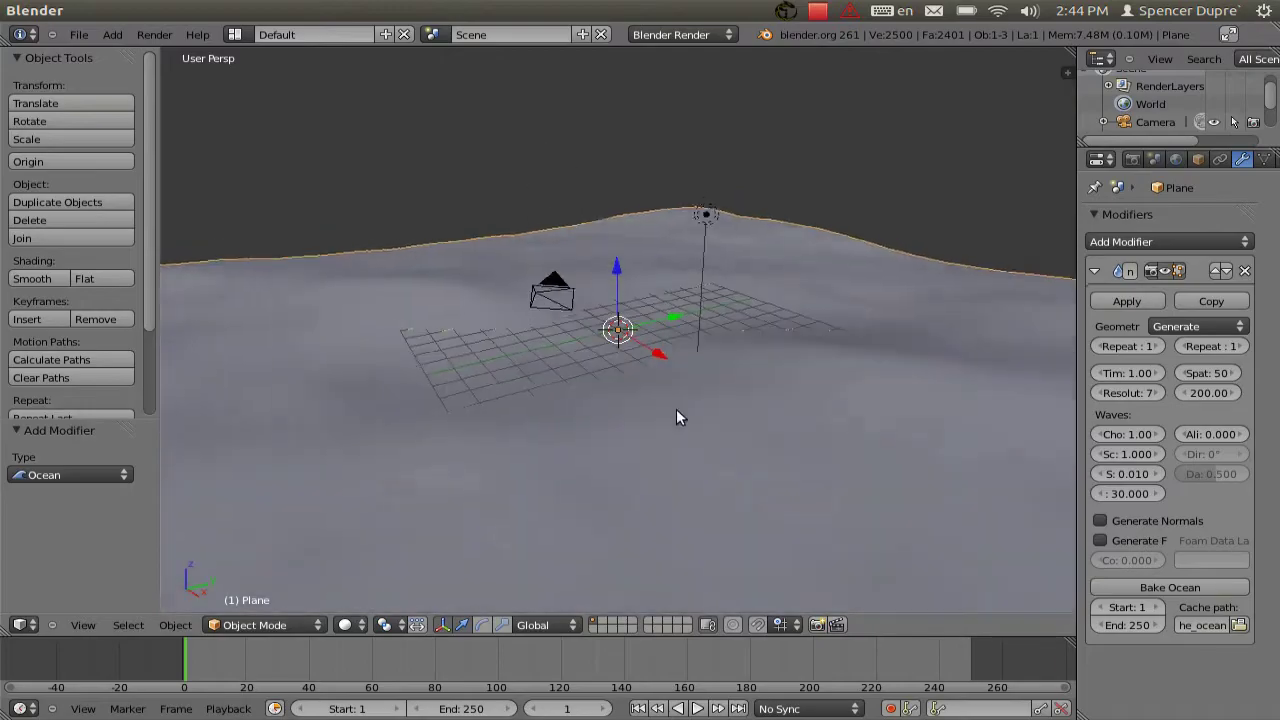
# Raise the Ocean resolution to 10, inspecting the waves in wireframe
pyautogui.press('z')
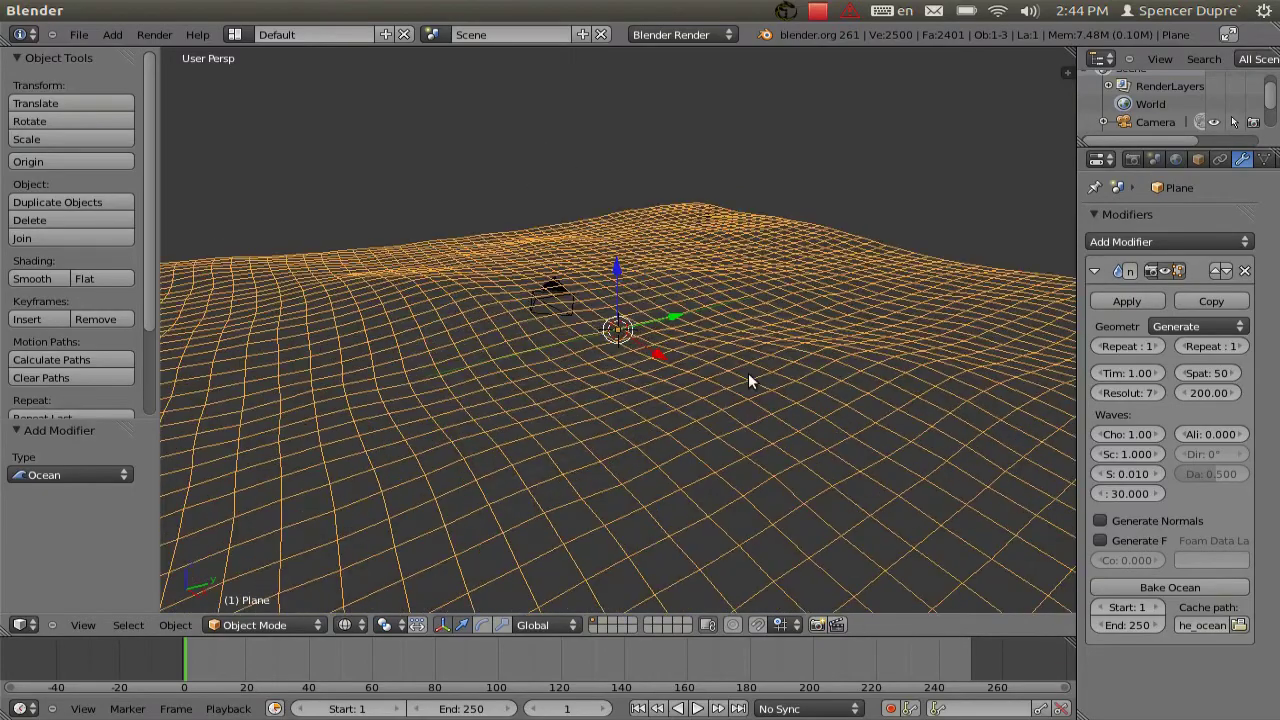
pyautogui.moveTo(748, 376); pyautogui.dragTo(736, 402, button='middle')
pyautogui.scroll(-3, 736, 402)
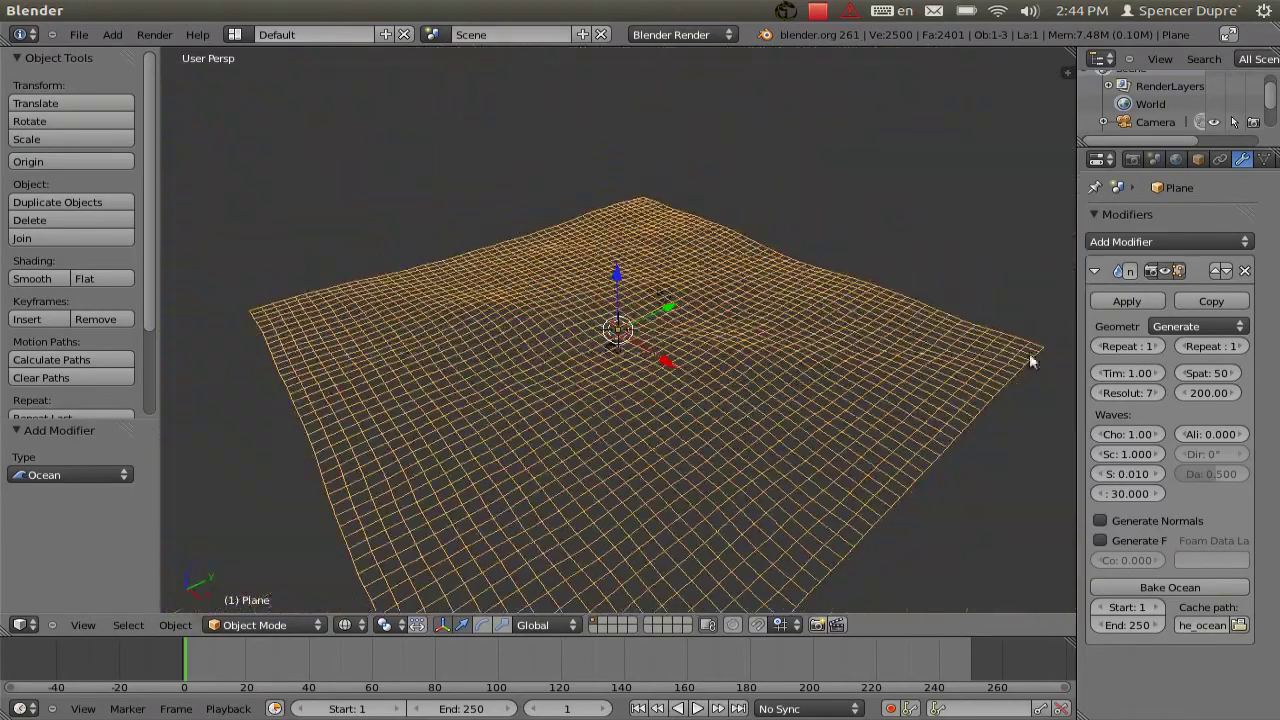
pyautogui.click(1158, 393)
pyautogui.click(1158, 393)
pyautogui.click(1158, 392)
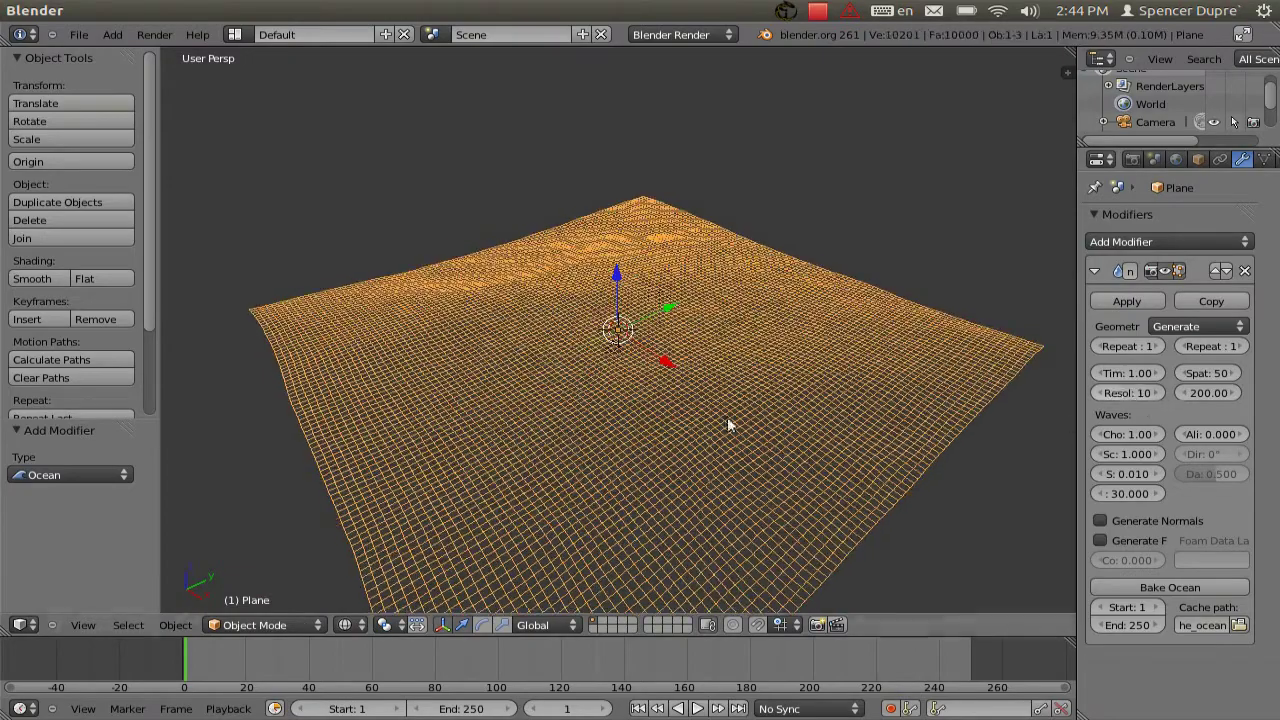
pyautogui.moveTo(727, 417)
pyautogui.mouseDown(button='middle')
pyautogui.moveTo(697, 531)
pyautogui.moveTo(678, 421)
pyautogui.mouseUp(button='middle')
pyautogui.press('z')
# Preview the ocean animation, then widen the Properties editor
pyautogui.scroll(3, 678, 412)
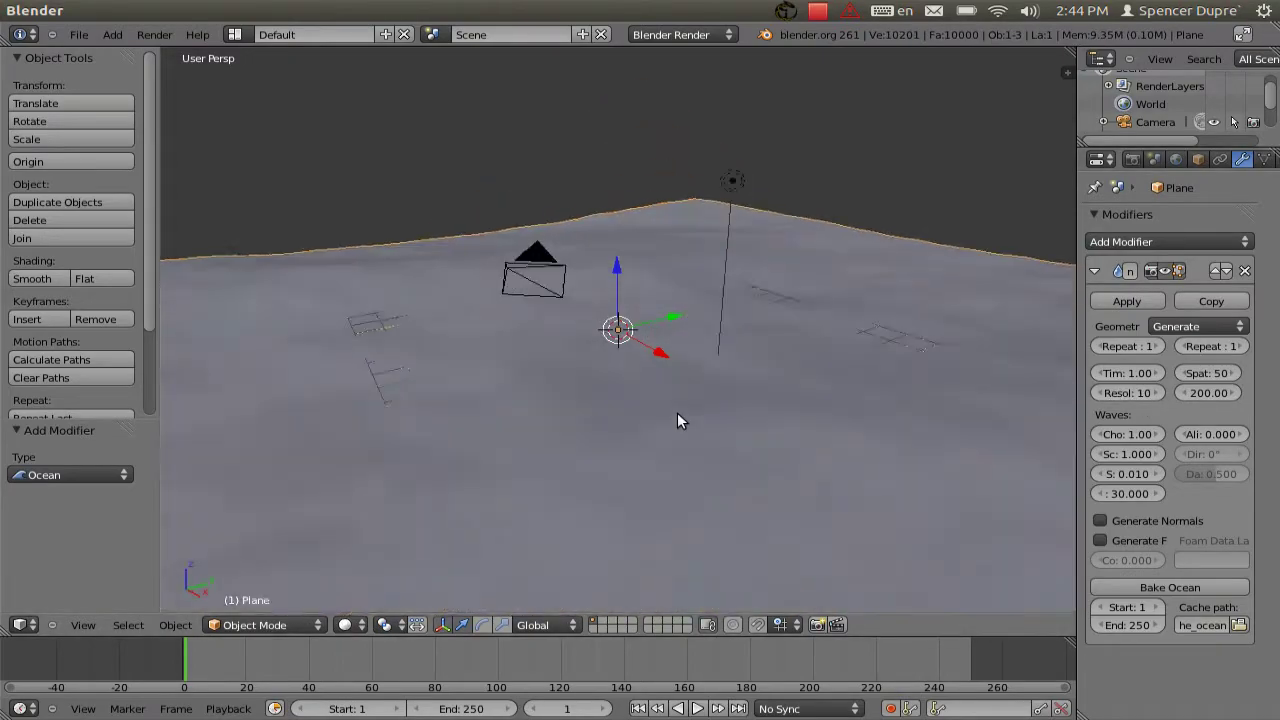
pyautogui.scroll(-2, 677, 412)
pyautogui.scroll(1, 674, 420)
pyautogui.hotkey('alt', 'a')
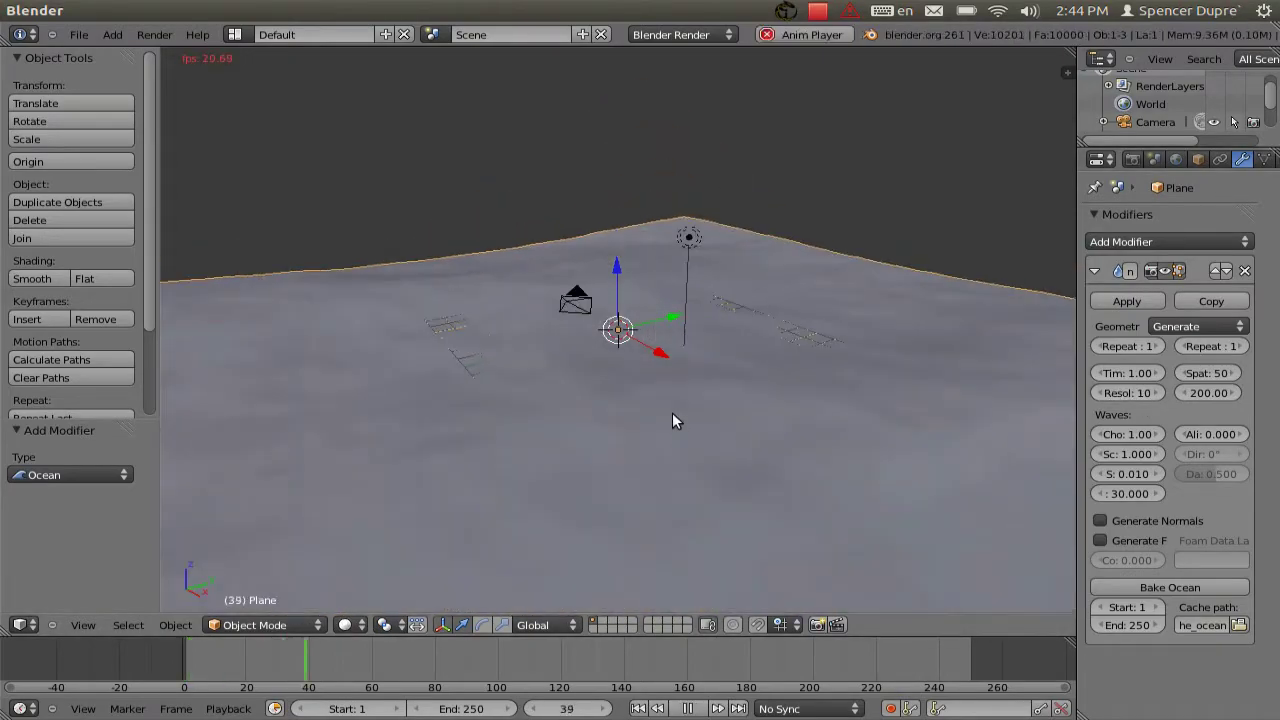
pyautogui.press('Escape')
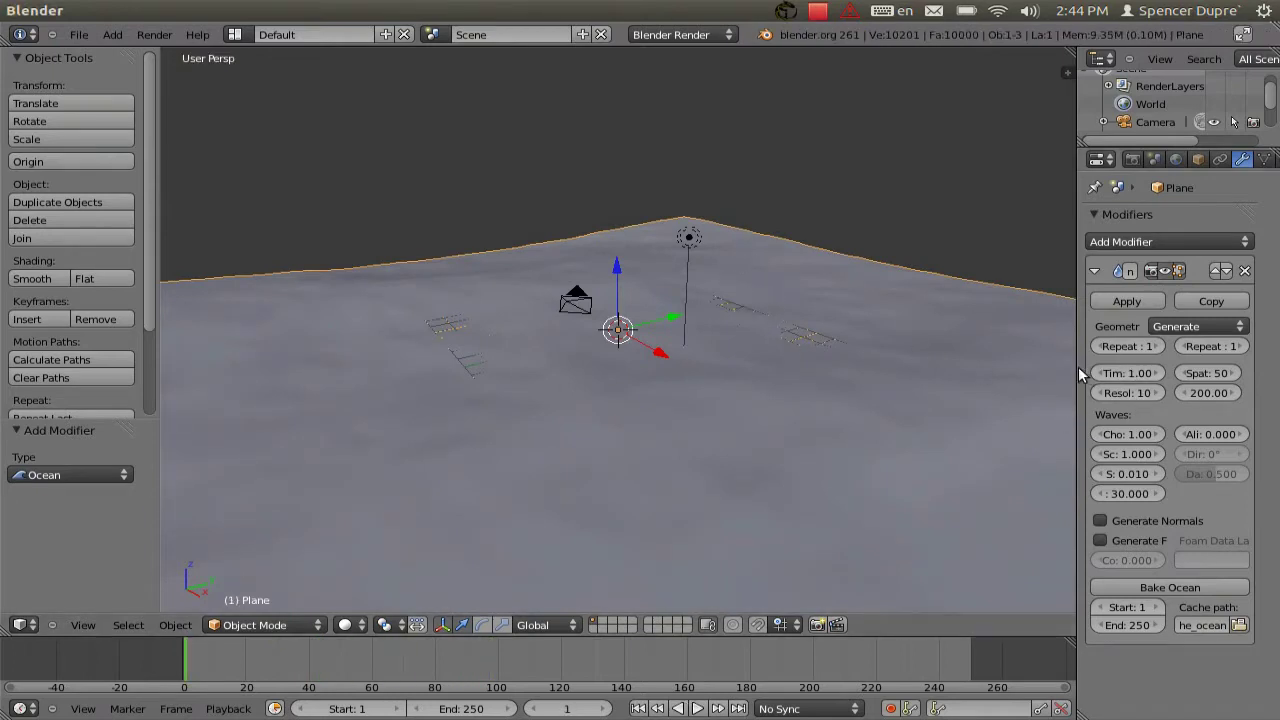
pyautogui.moveTo(1080, 374); pyautogui.dragTo(1022, 374)
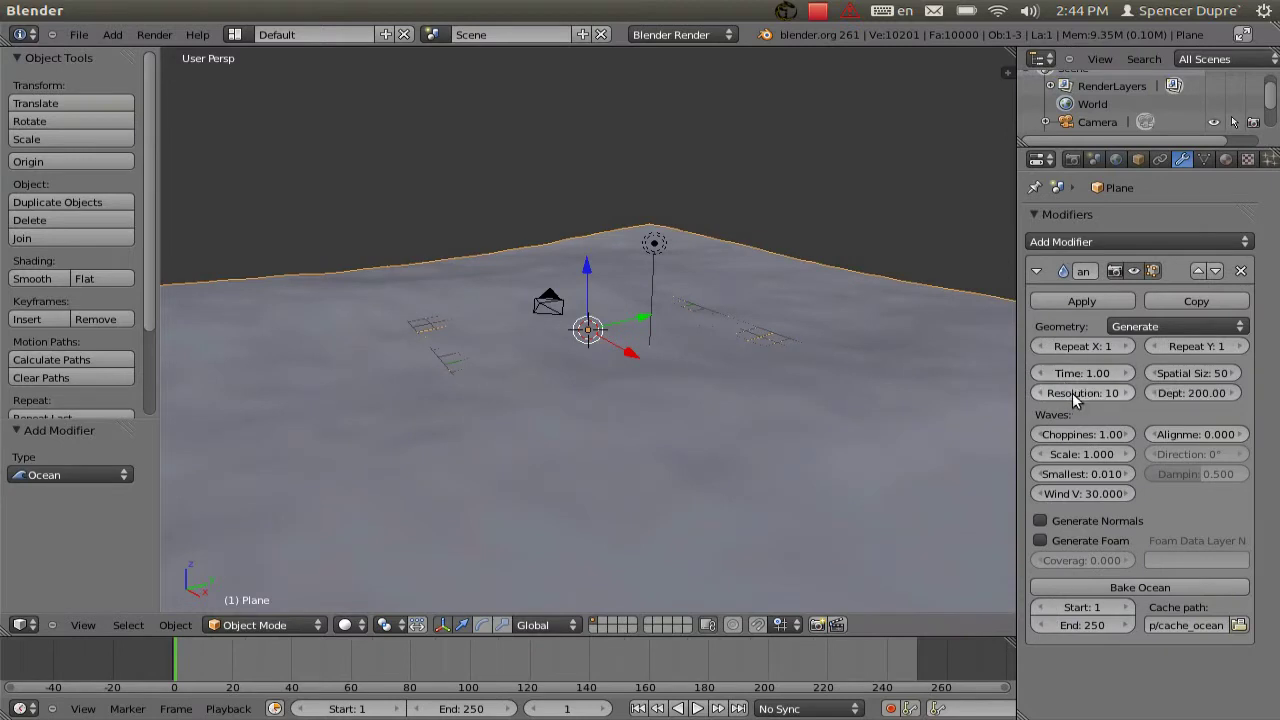
# Keyframe Ocean Time at 1.00 on frame 1 and 2.00 on frame 24
pyautogui.press('i')
pyautogui.click(234, 645)
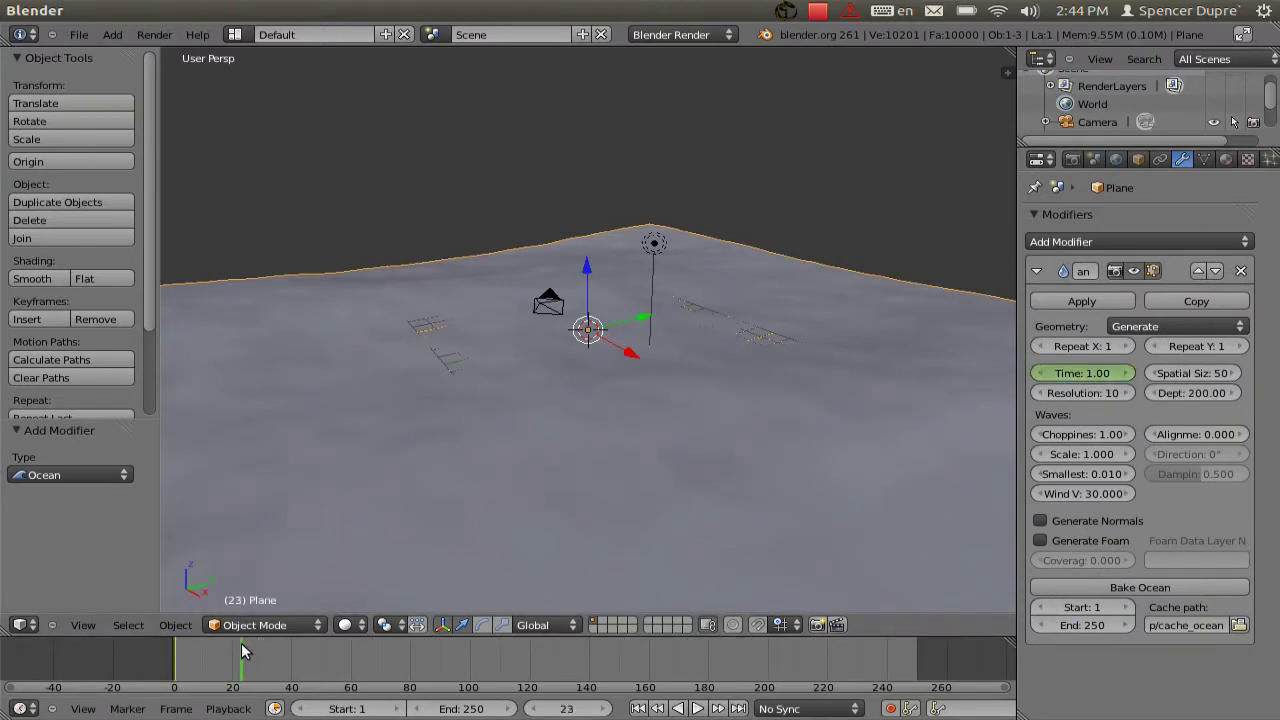
pyautogui.click(245, 648)
pyautogui.keyDown('ctrl'); pyautogui.scroll(1, 1076, 372); pyautogui.keyUp('ctrl')
pyautogui.press('i')
# Play the animation twice to check the waves, stopping back at frame 1
pyautogui.hotkey('alt', 'a')
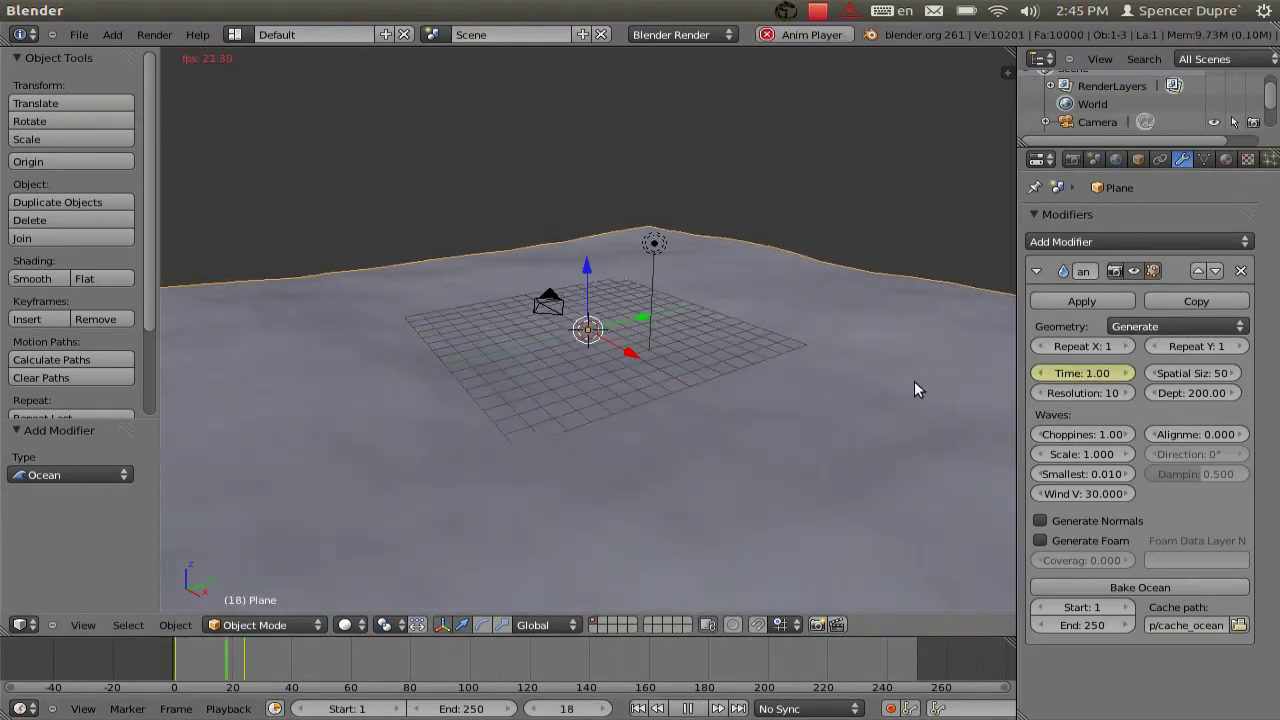
pyautogui.press('Escape')
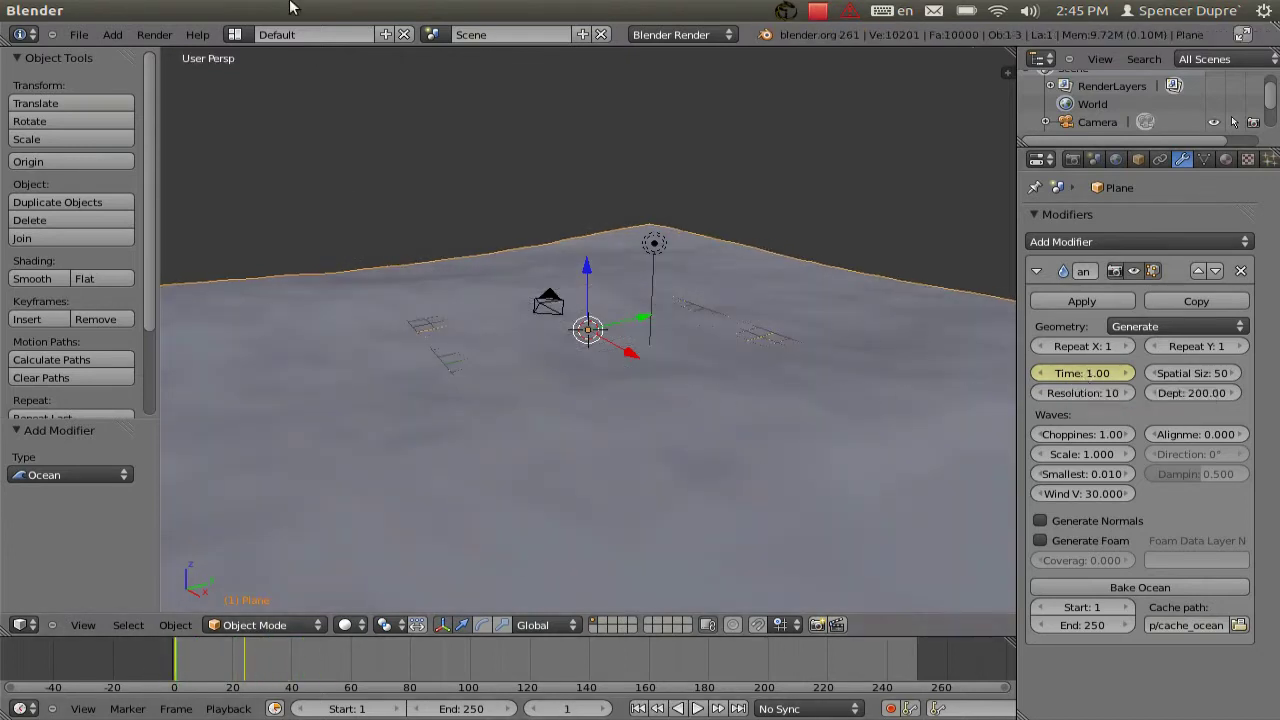
pyautogui.hotkey('alt', 'a')
pyautogui.press('Escape')
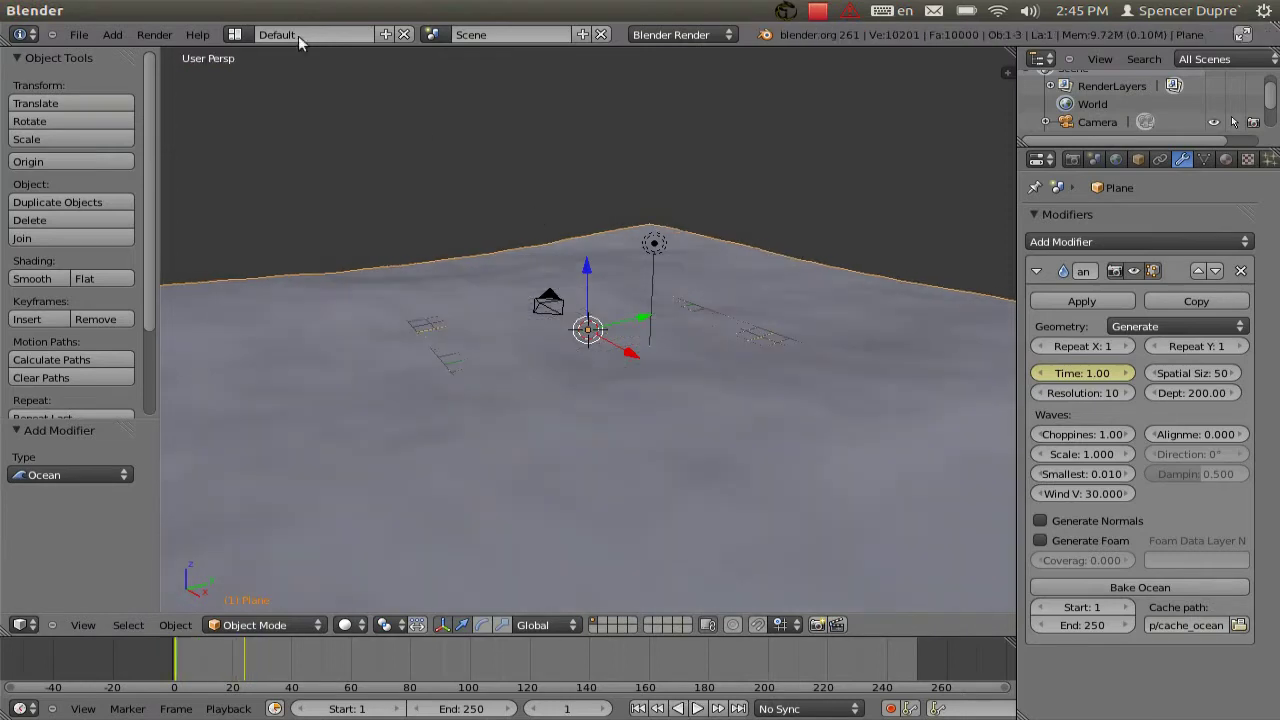
# In the Graph Editor, make the Time curve Linear with Linear Extrapolation
pyautogui.click(26, 625)
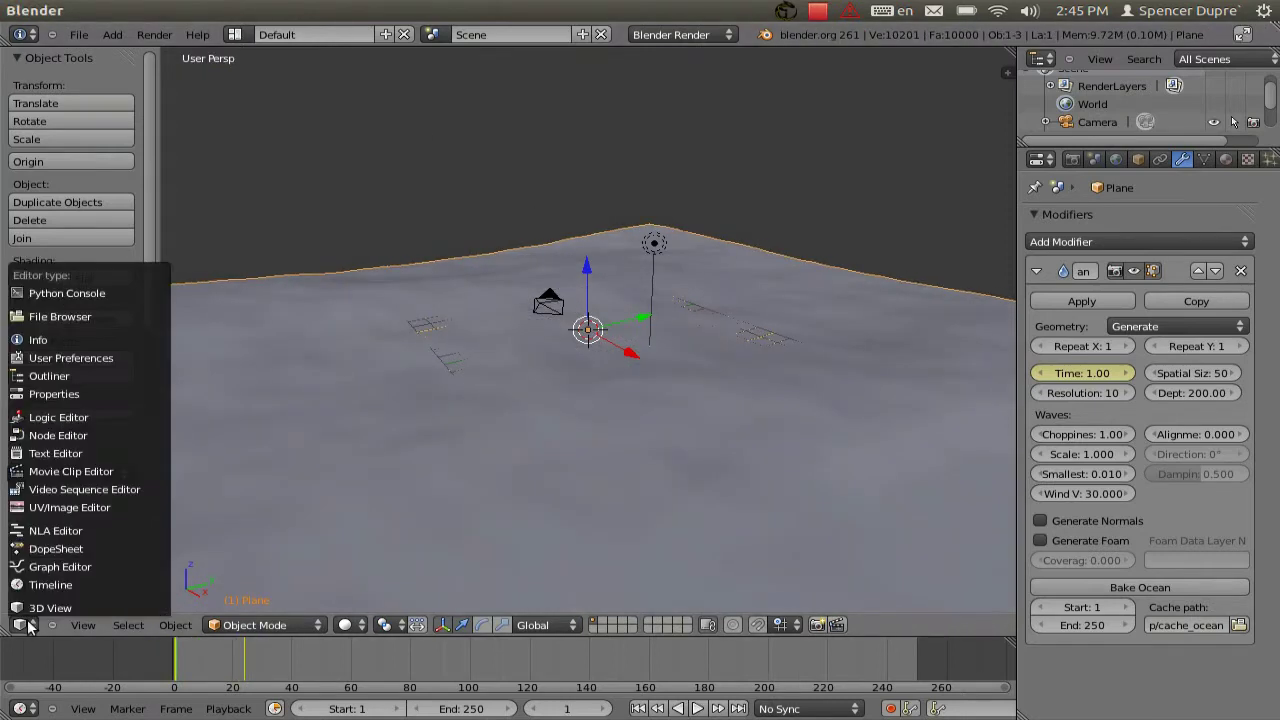
pyautogui.click(45, 568)
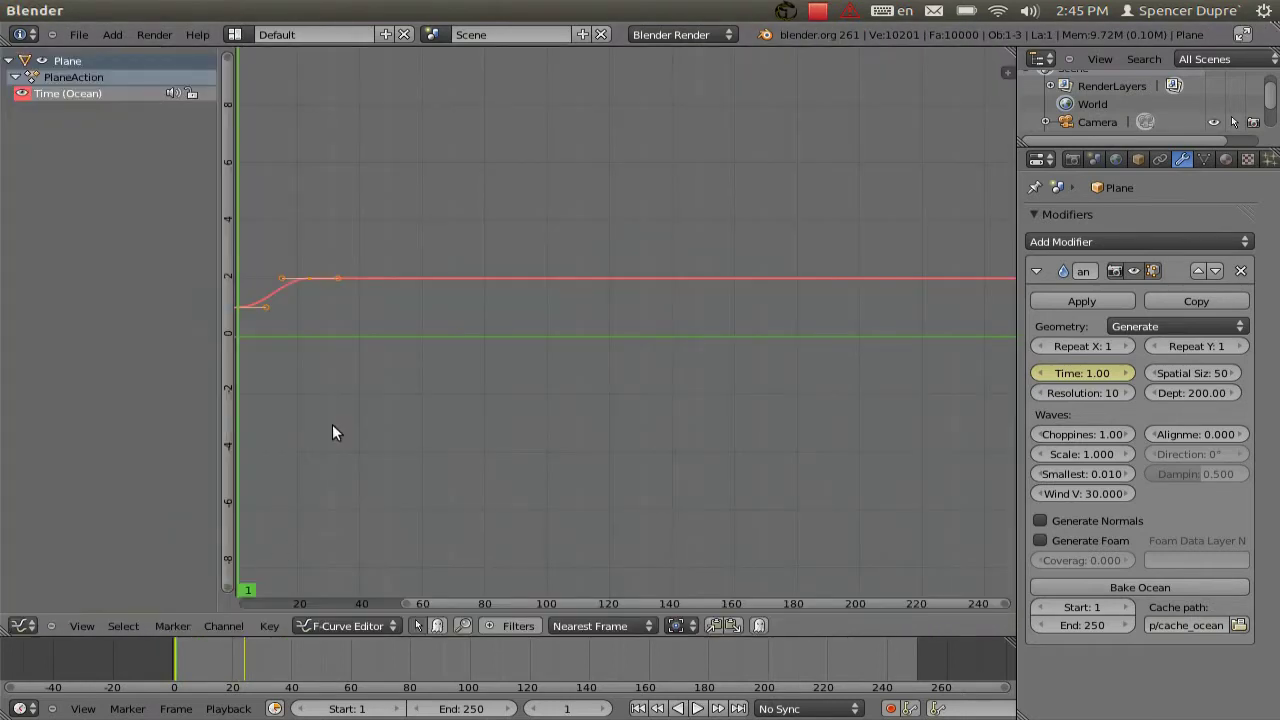
pyautogui.moveTo(332, 424); pyautogui.dragTo(608, 390, button='middle')
pyautogui.scroll(2, 540, 408)
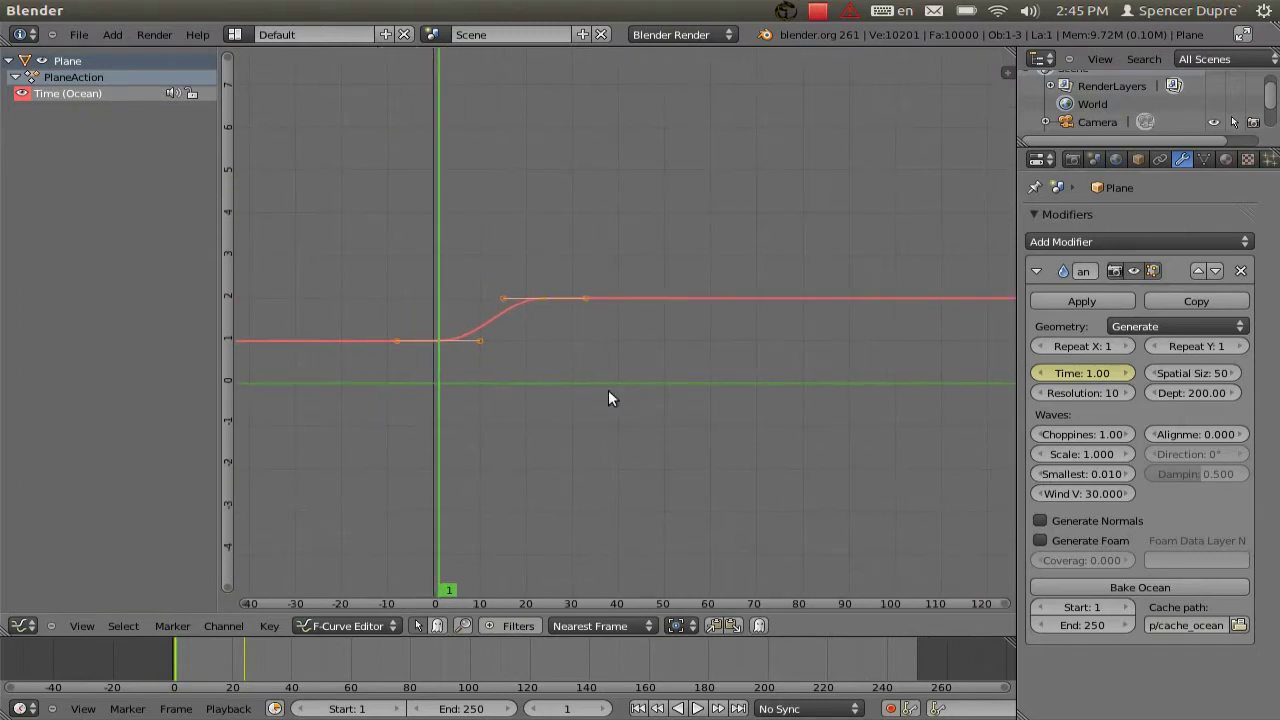
pyautogui.press('t')
pyautogui.click(601, 410)
pyautogui.hotkey('shift', 'e')
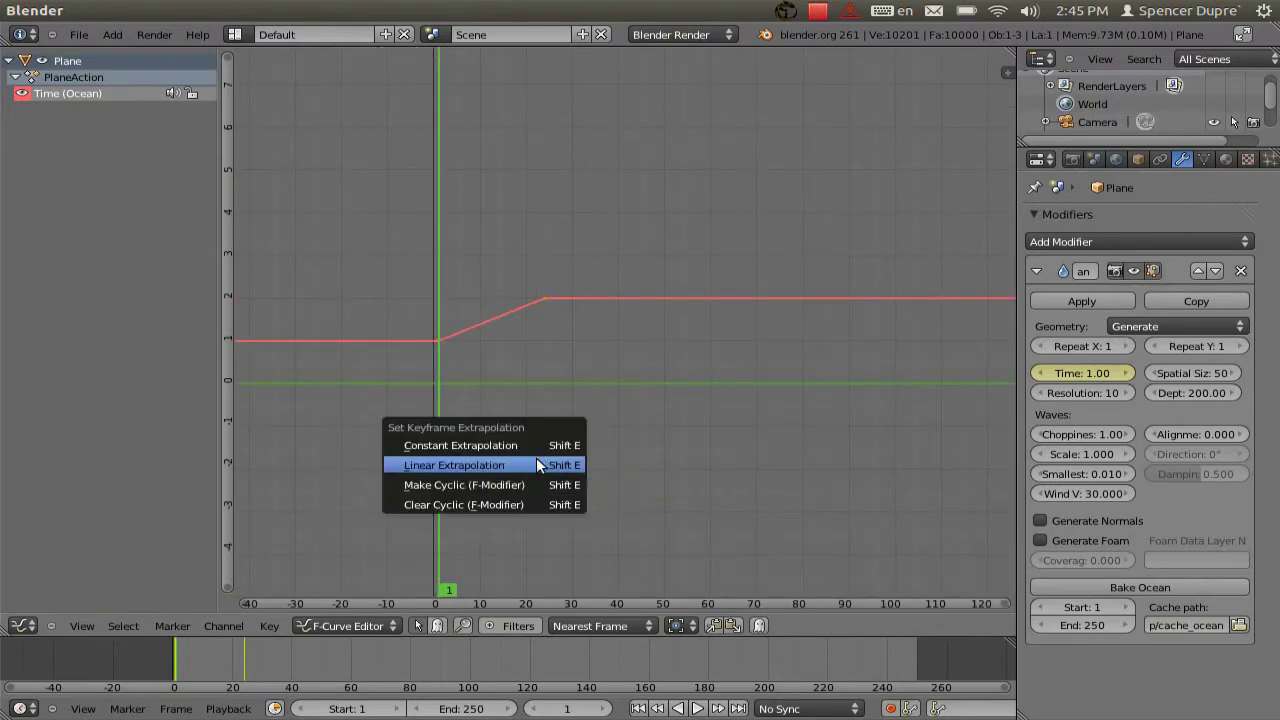
pyautogui.click(536, 465)
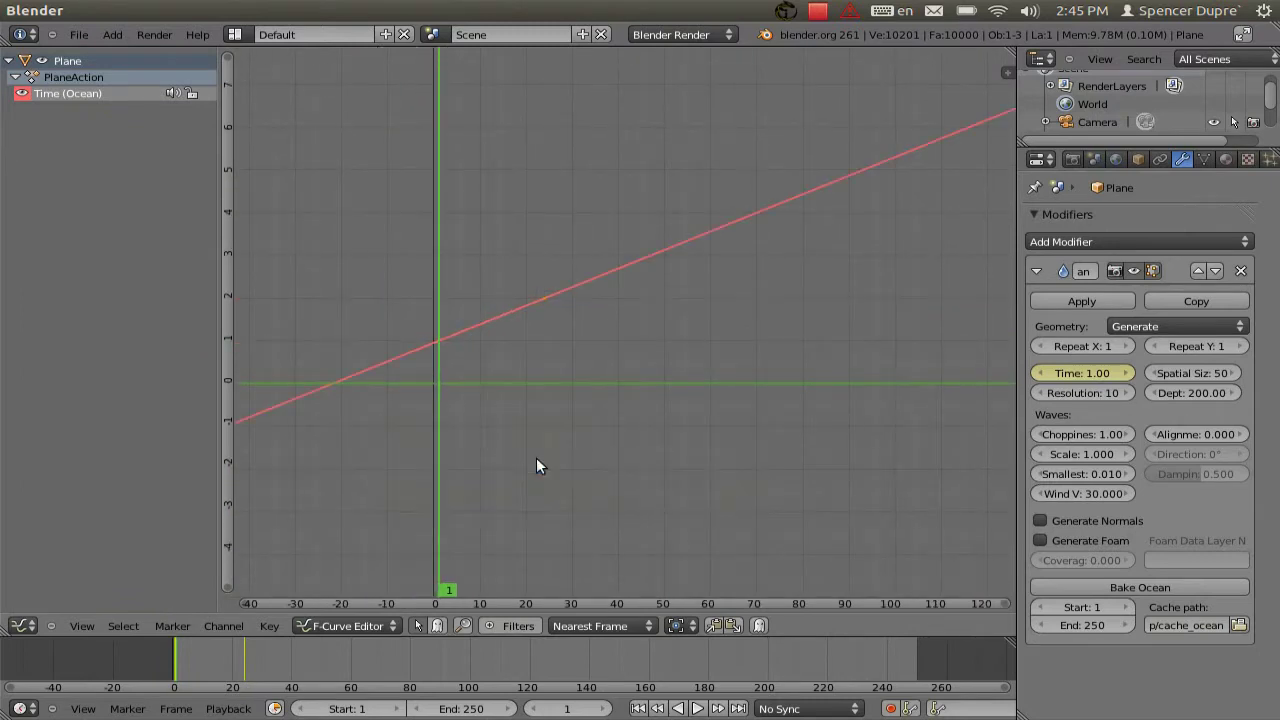
# Return to the 3D View and preview the continuously moving waves
pyautogui.click(20, 625)
pyautogui.click(40, 688)
pyautogui.hotkey('alt', 'a')
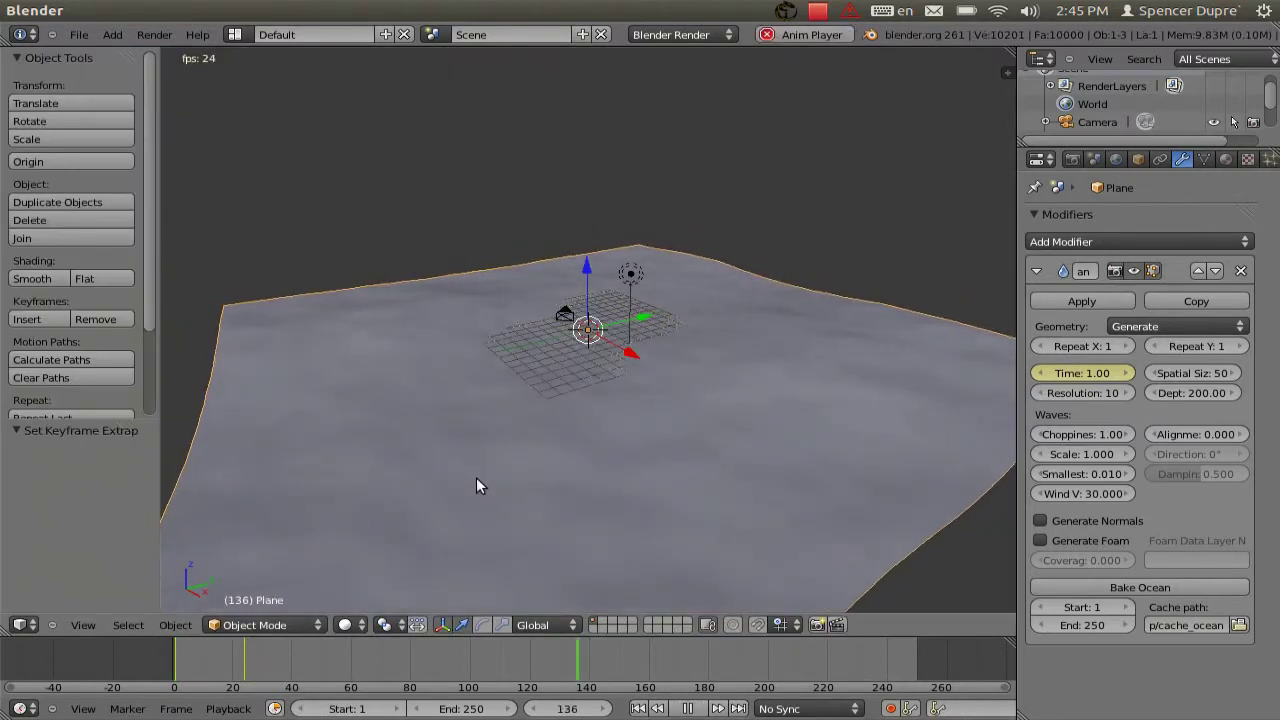
pyautogui.press('Escape')
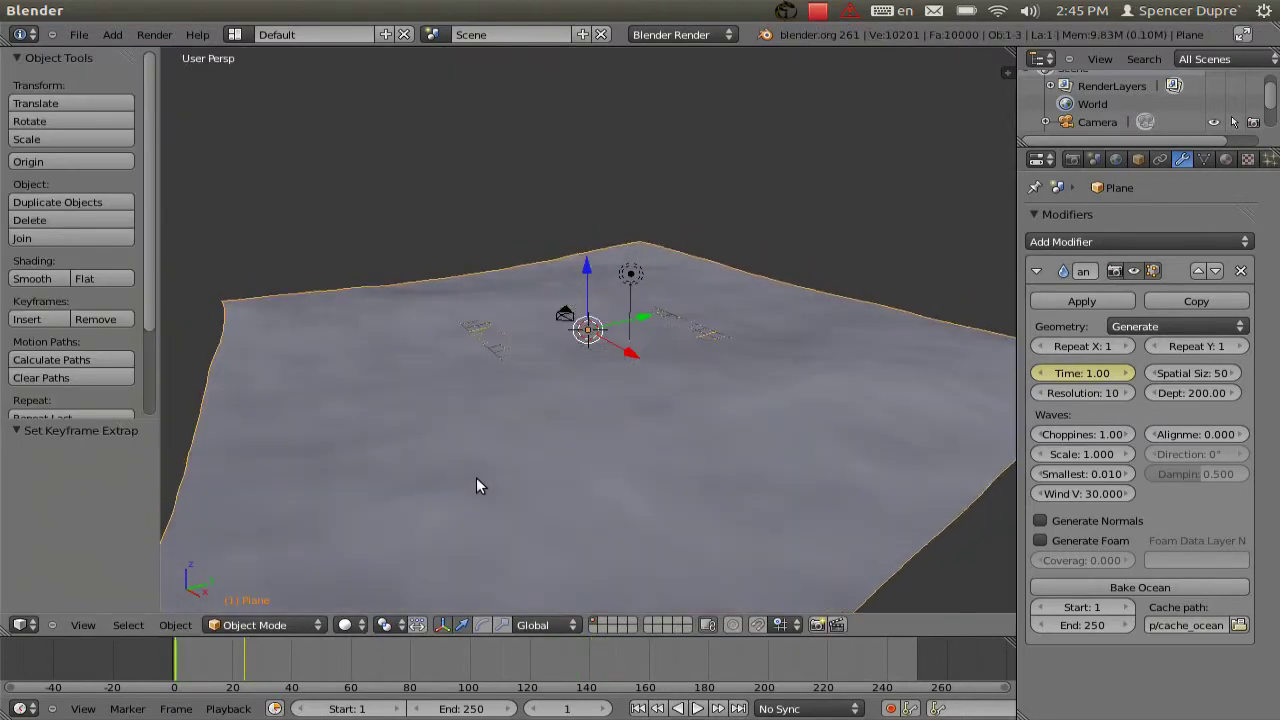
# Look through the camera, move it and tilt it on X toward the horizon
pyautogui.rightClick(566, 314)
pyautogui.press('KP_0')
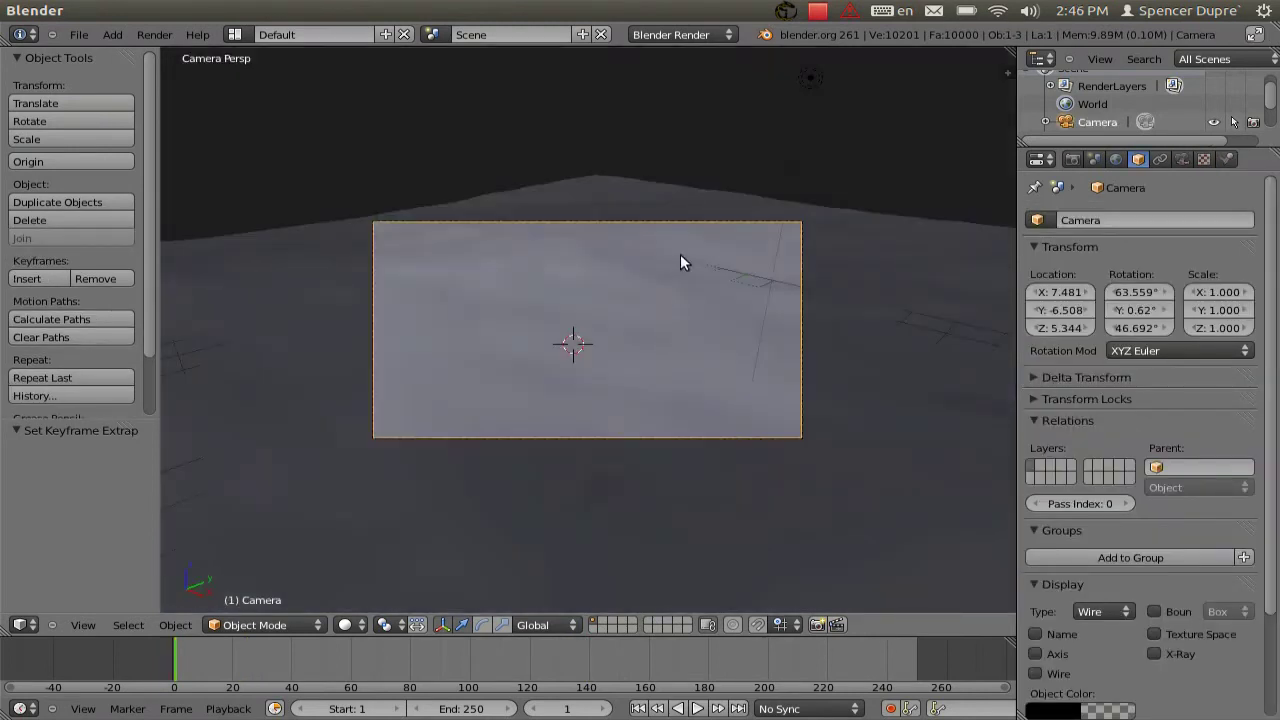
pyautogui.press('g')
pyautogui.click(666, 364)
pyautogui.press('r')
pyautogui.press('x')
pyautogui.press('x')
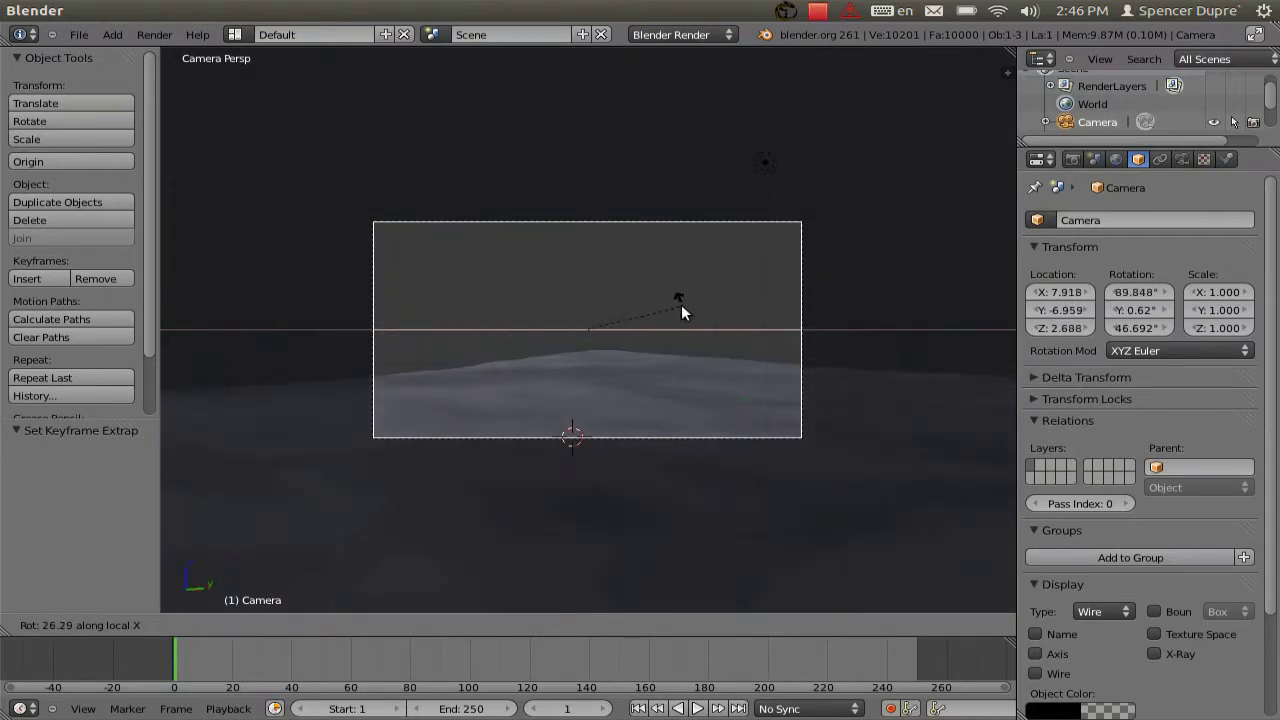
pyautogui.click(684, 305)
# Lower the camera and push it along its local Z axis
pyautogui.press('g')
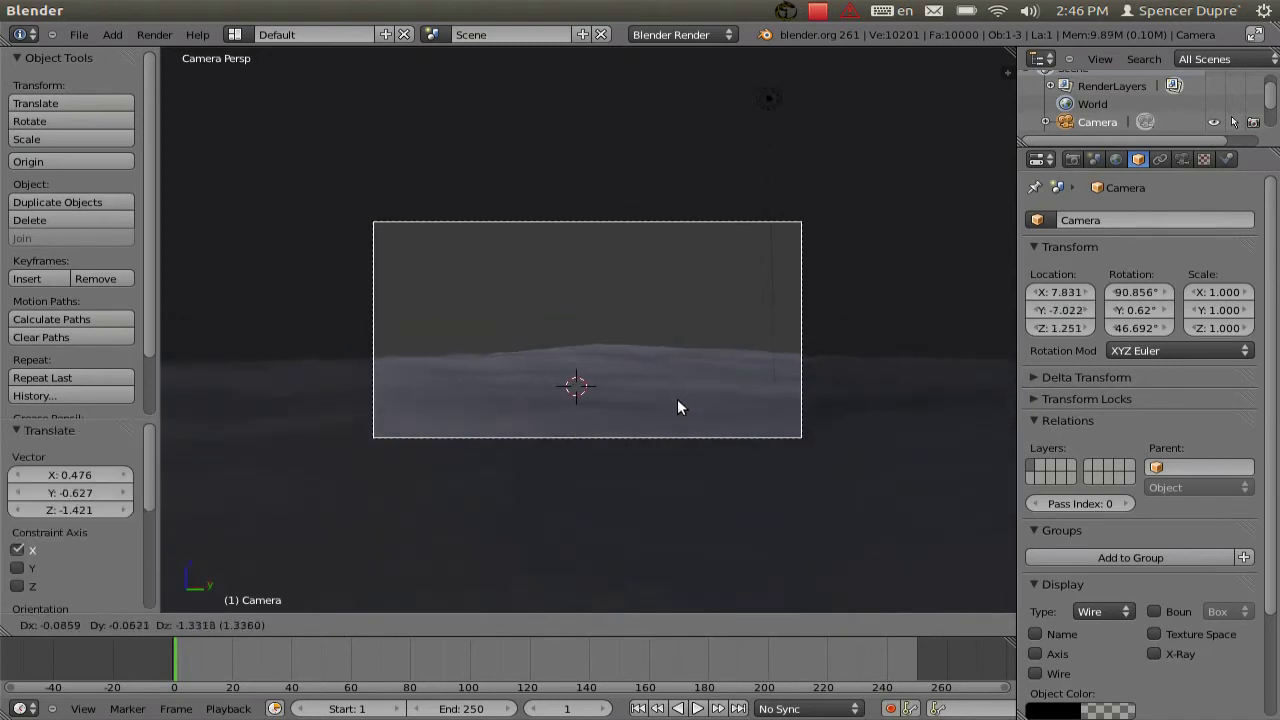
pyautogui.click(683, 381)
pyautogui.press('g')
pyautogui.press('z')
pyautogui.press('z')
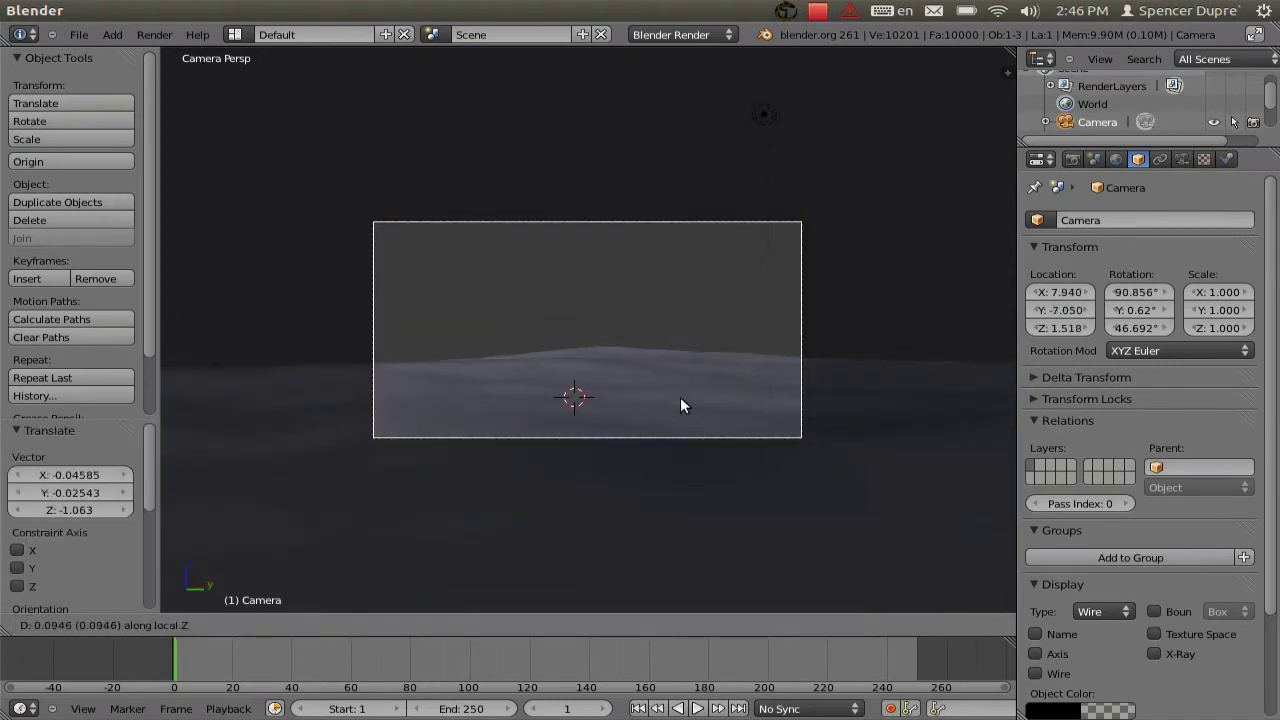
pyautogui.click(710, 556)
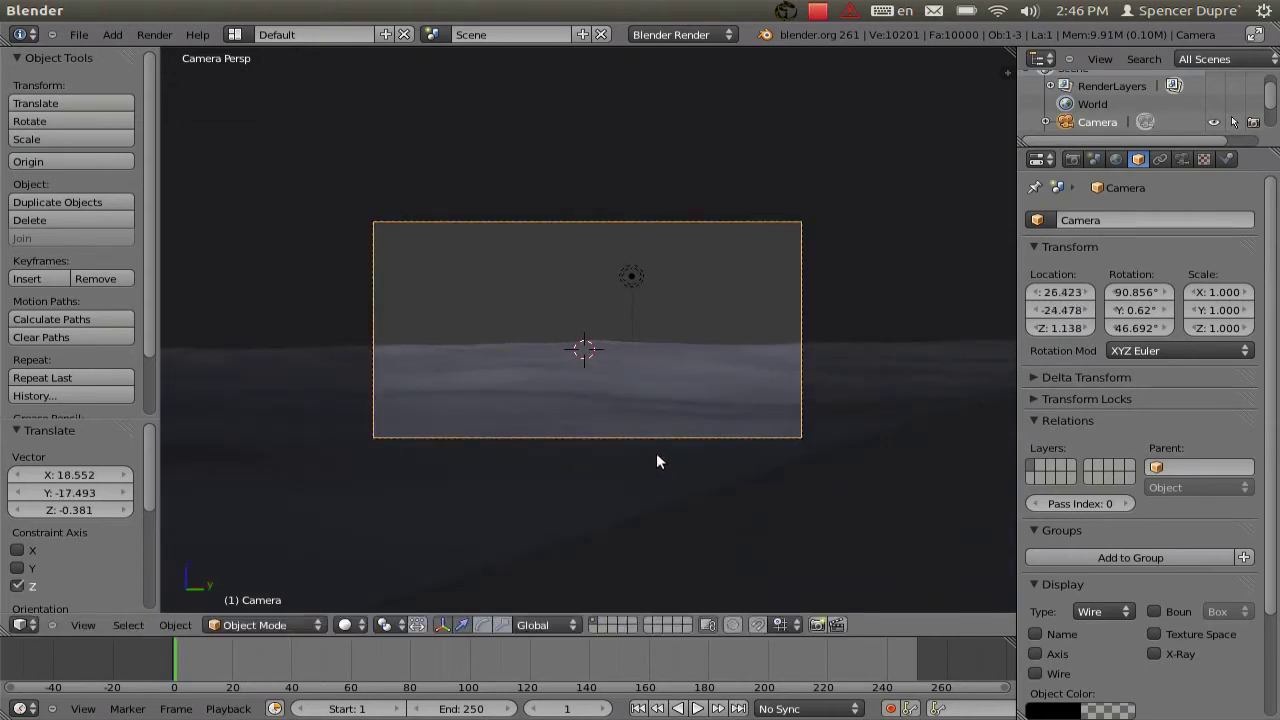
pyautogui.scroll(3, 595, 395)
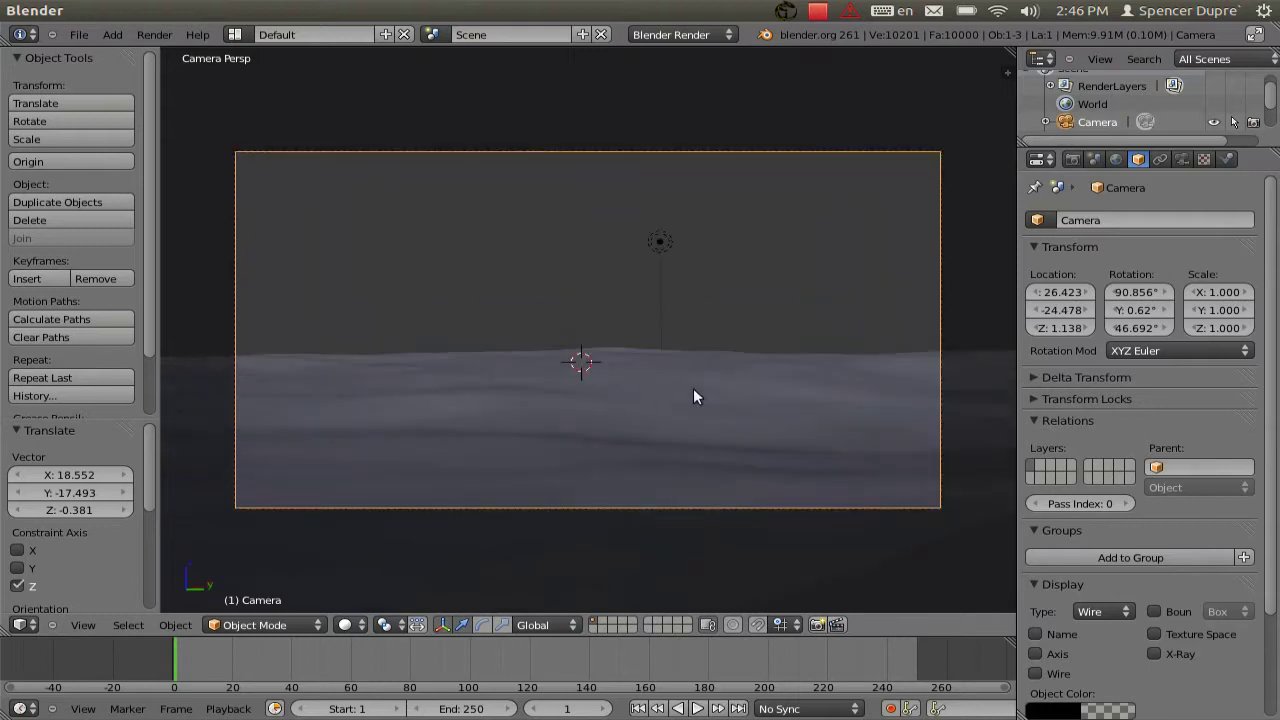
# Set the Ocean wave Scale to about 1.56 and nudge the camera's position
pyautogui.rightClick(700, 385)
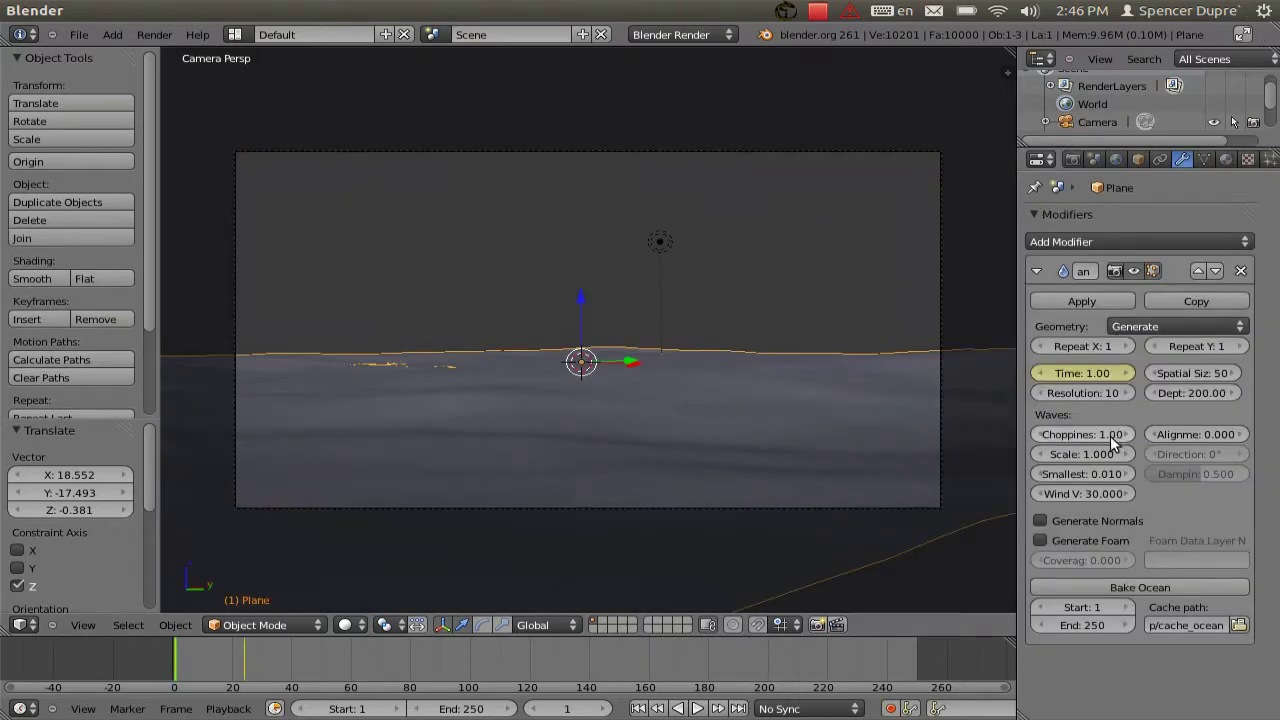
pyautogui.moveTo(1088, 452); pyautogui.dragTo(1093, 450)
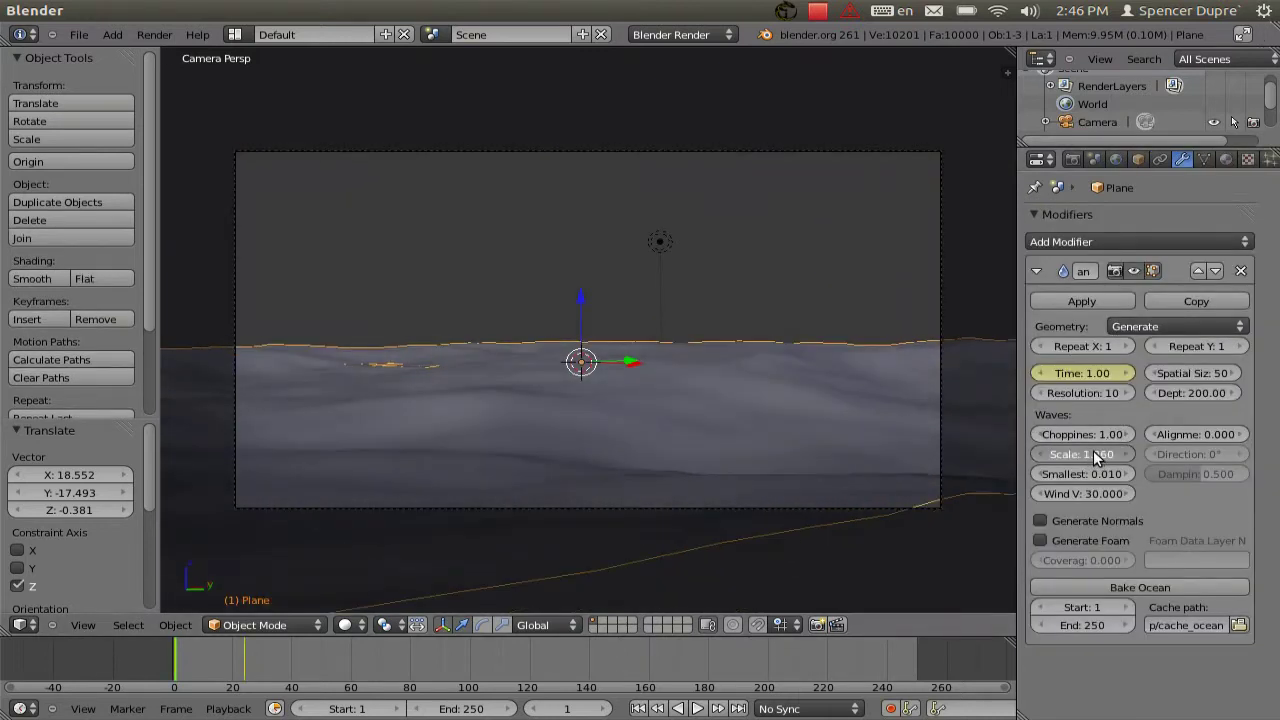
pyautogui.rightClick(940, 411)
pyautogui.press('g')
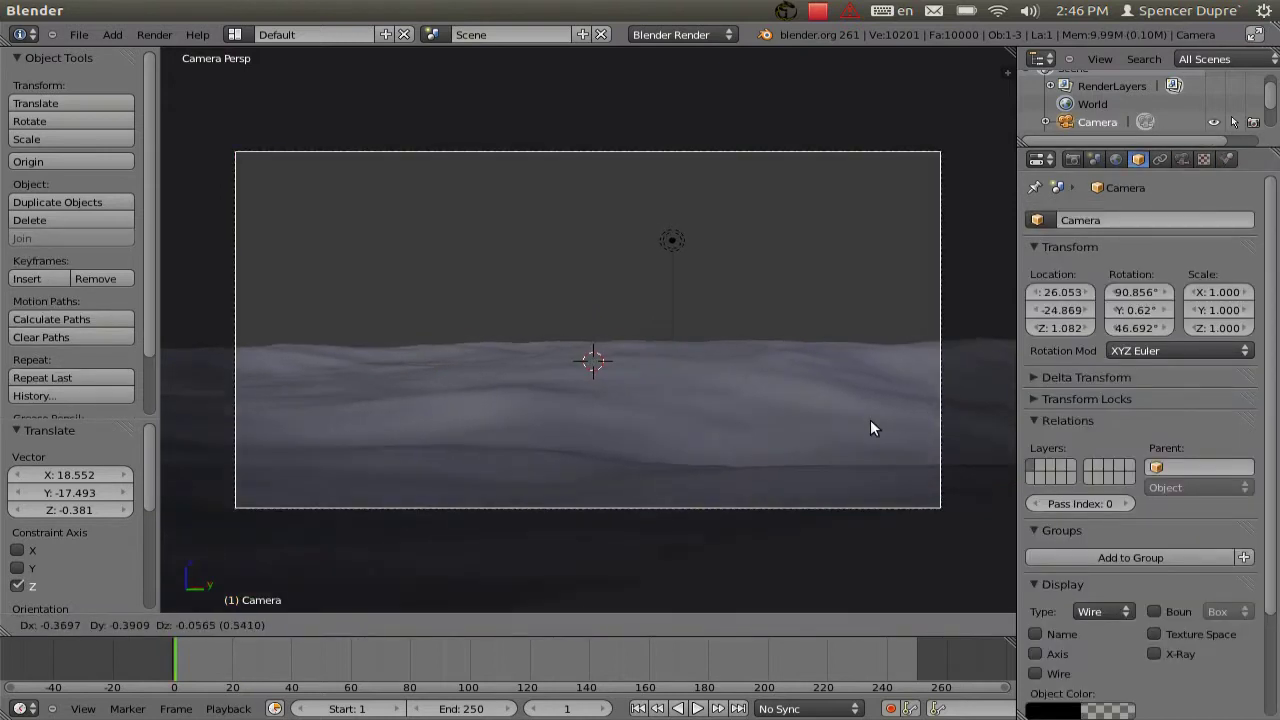
pyautogui.click(790, 397)
# Preview the ocean animation through the camera, then switch the main area to the Graph Editor
pyautogui.hotkey('alt', 'a')
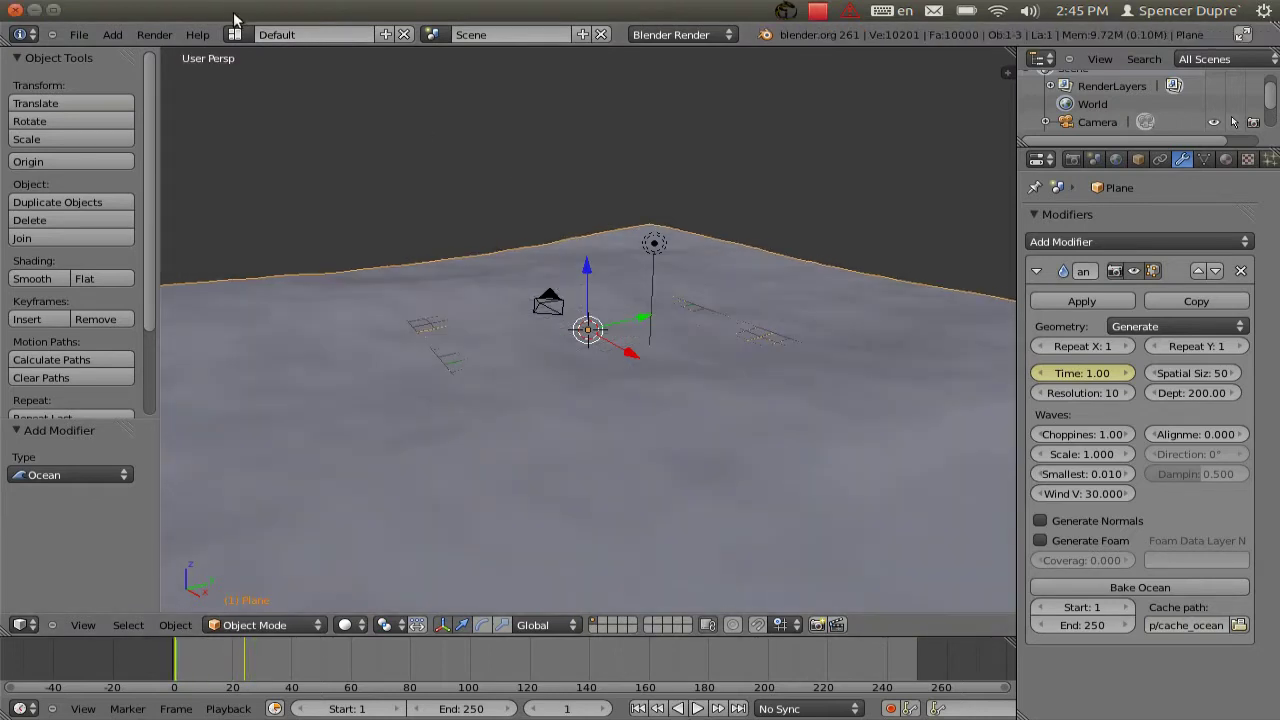
pyautogui.click(24, 624)
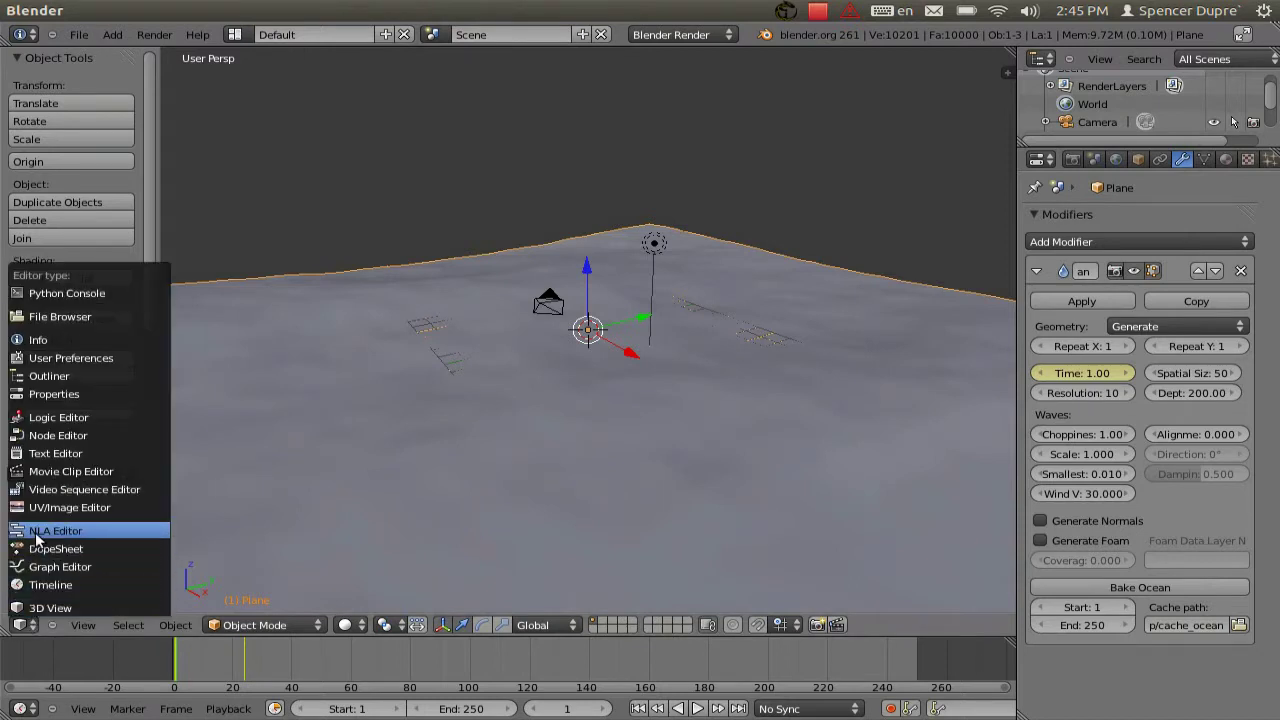
pyautogui.click(45, 568)
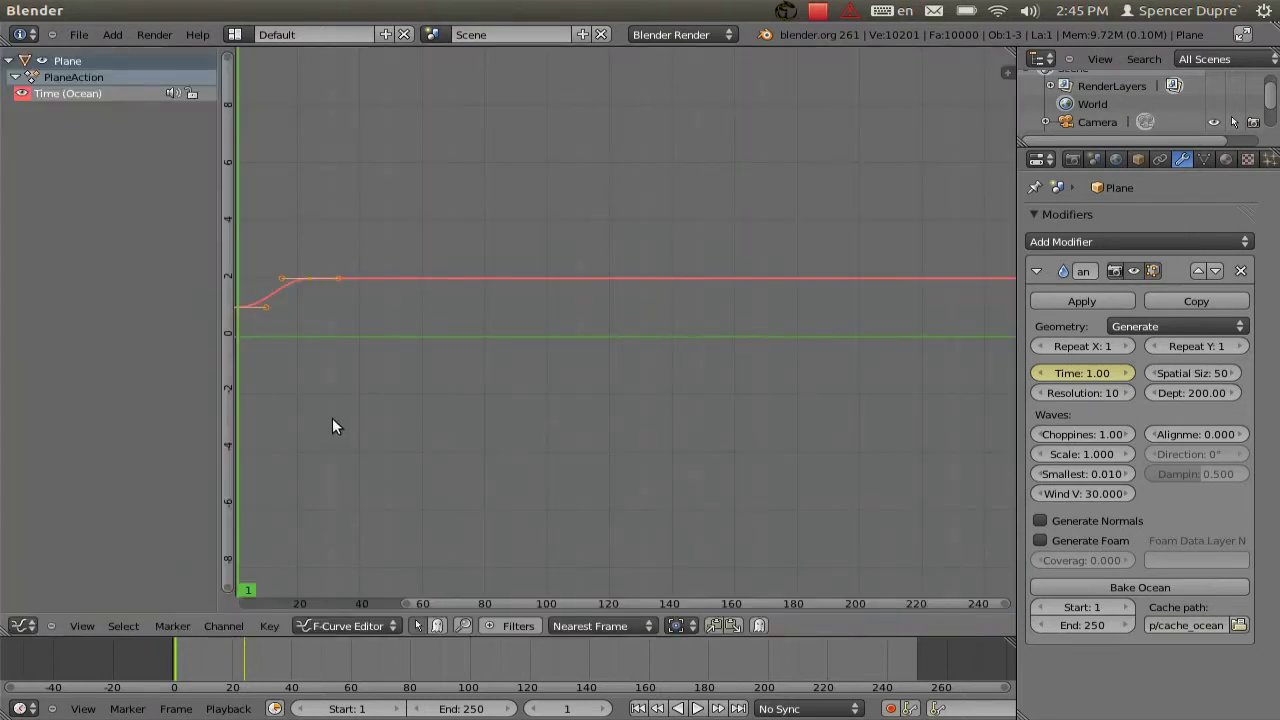
# Set the Time curve's interpolation to Linear and extrapolation to Linear
pyautogui.moveTo(332, 426); pyautogui.dragTo(568, 432, button='middle')
pyautogui.scroll(4, 540, 417)
pyautogui.press('t')
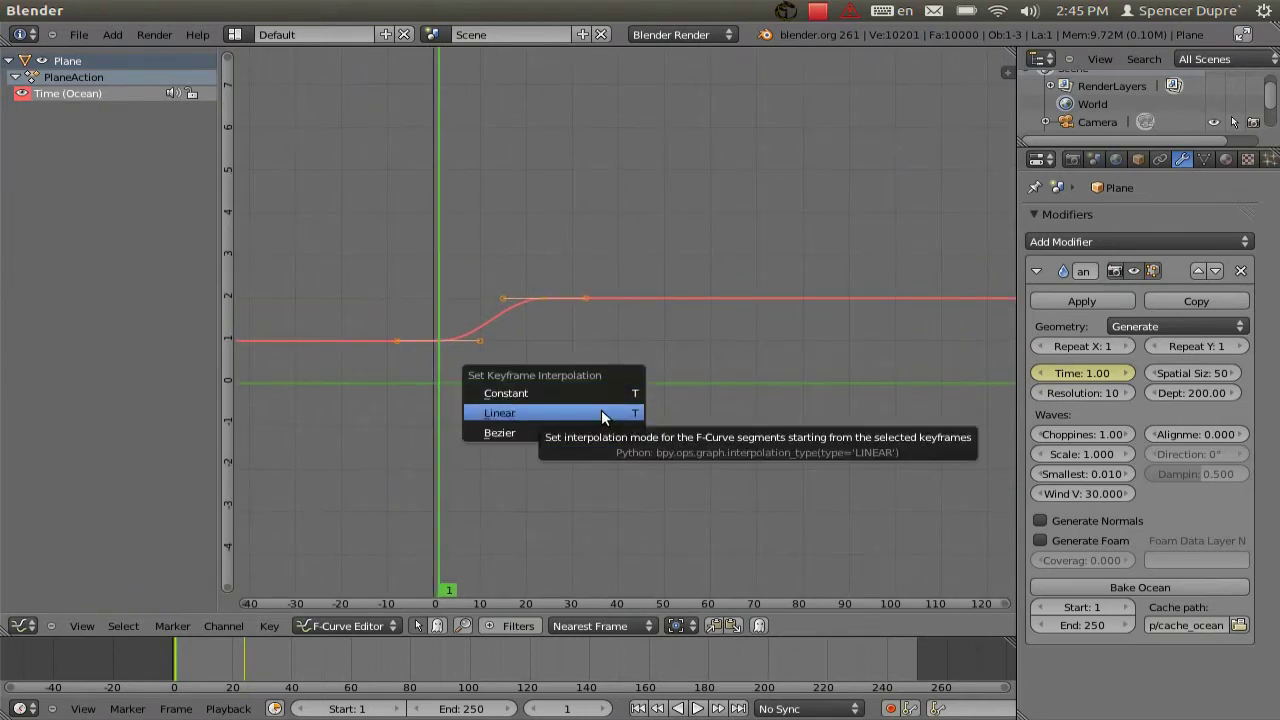
pyautogui.click(601, 412)
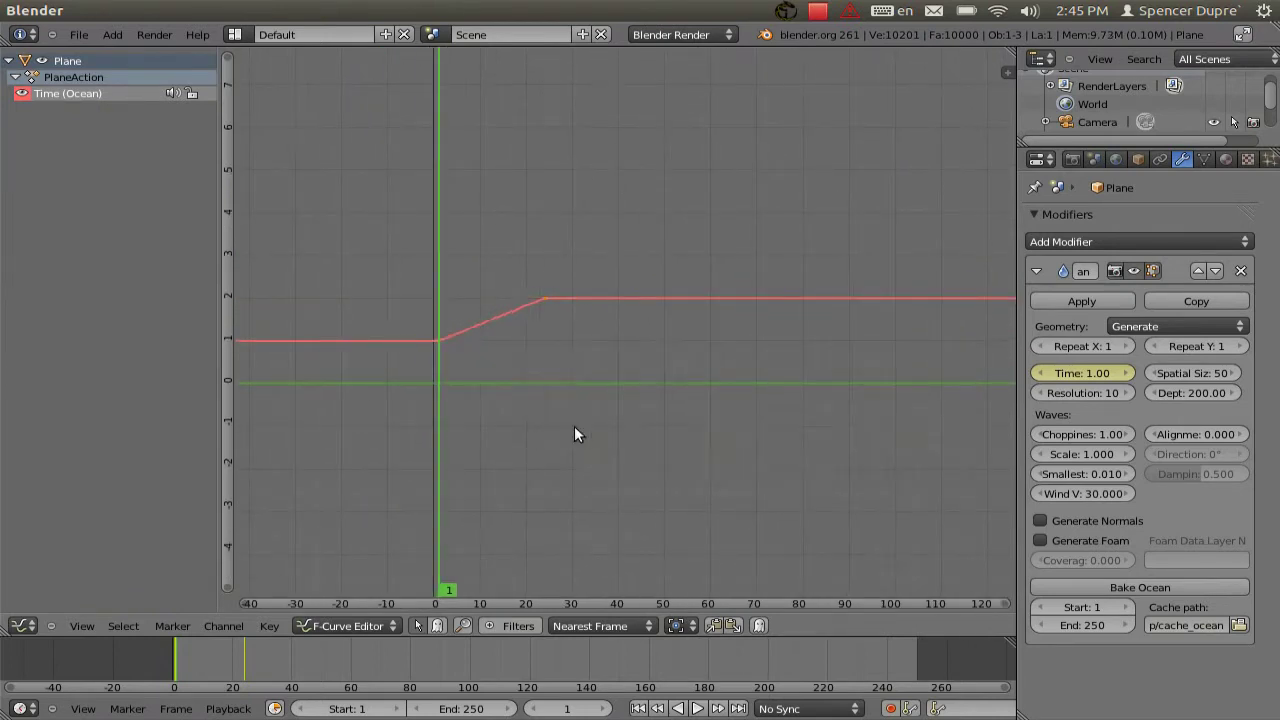
pyautogui.hotkey('shift', 'e')
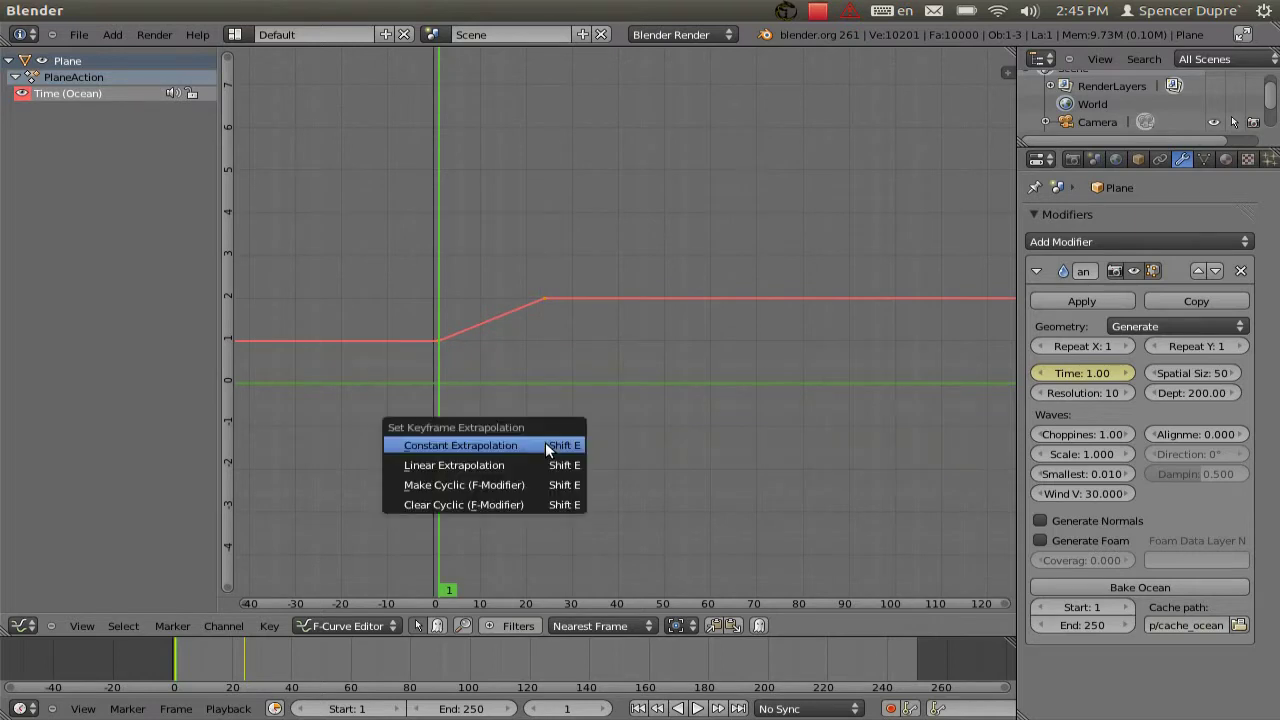
pyautogui.click(536, 457)
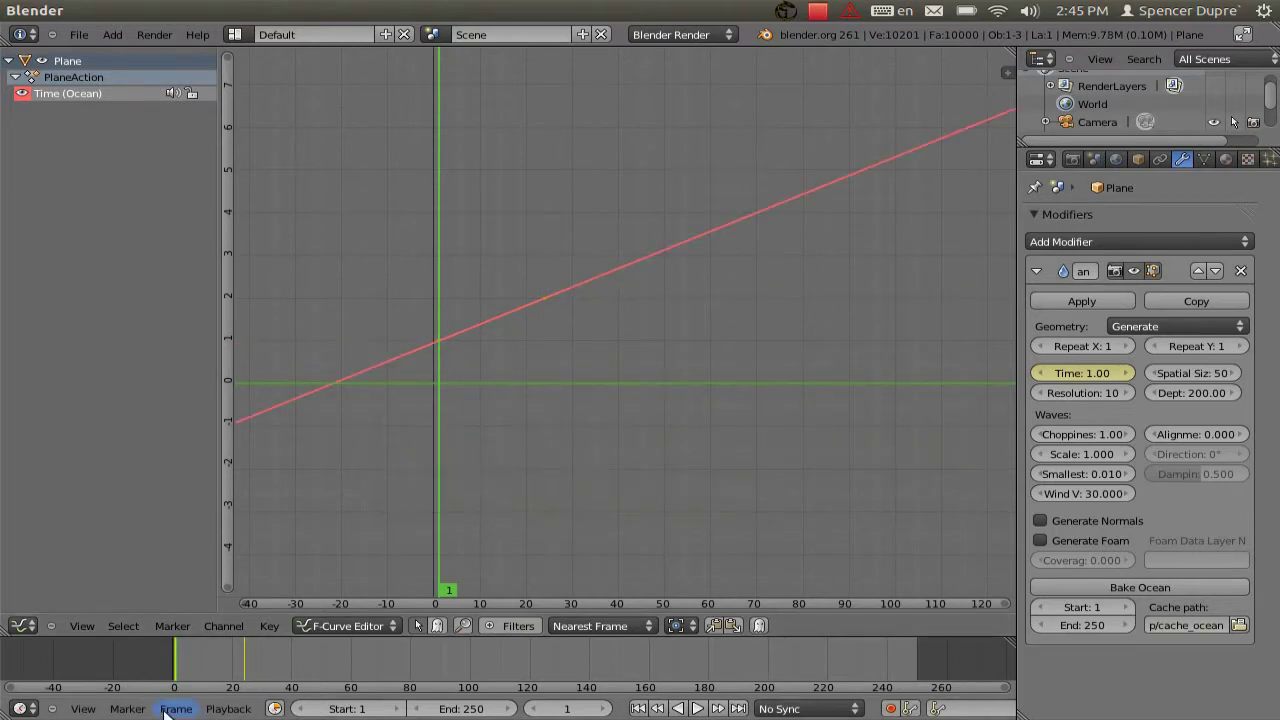
# Switch back to the 3D View and play the wave animation
pyautogui.click(22, 625)
pyautogui.click(40, 612)
pyautogui.hotkey('alt', 'a')
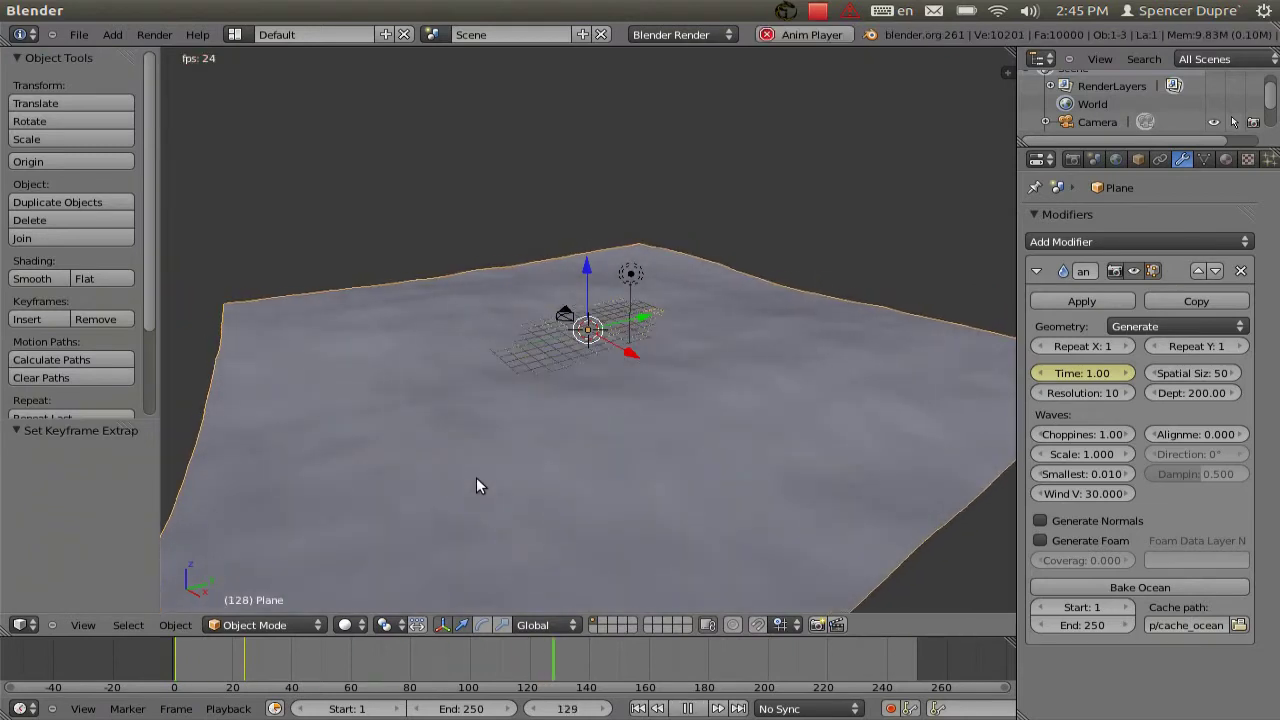
# Stop playback, view through the camera and rotate it level on local X (90.856°)
pyautogui.press('Escape')
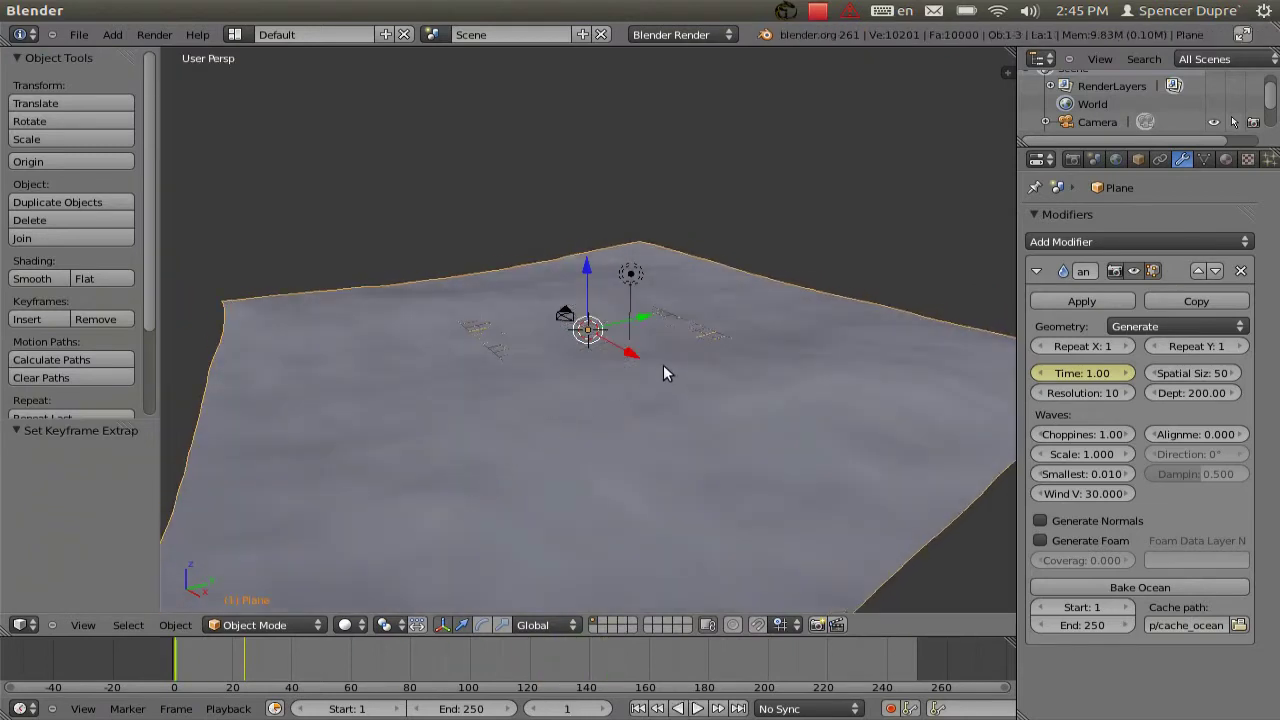
pyautogui.rightClick(566, 315)
pyautogui.press('KP_0')
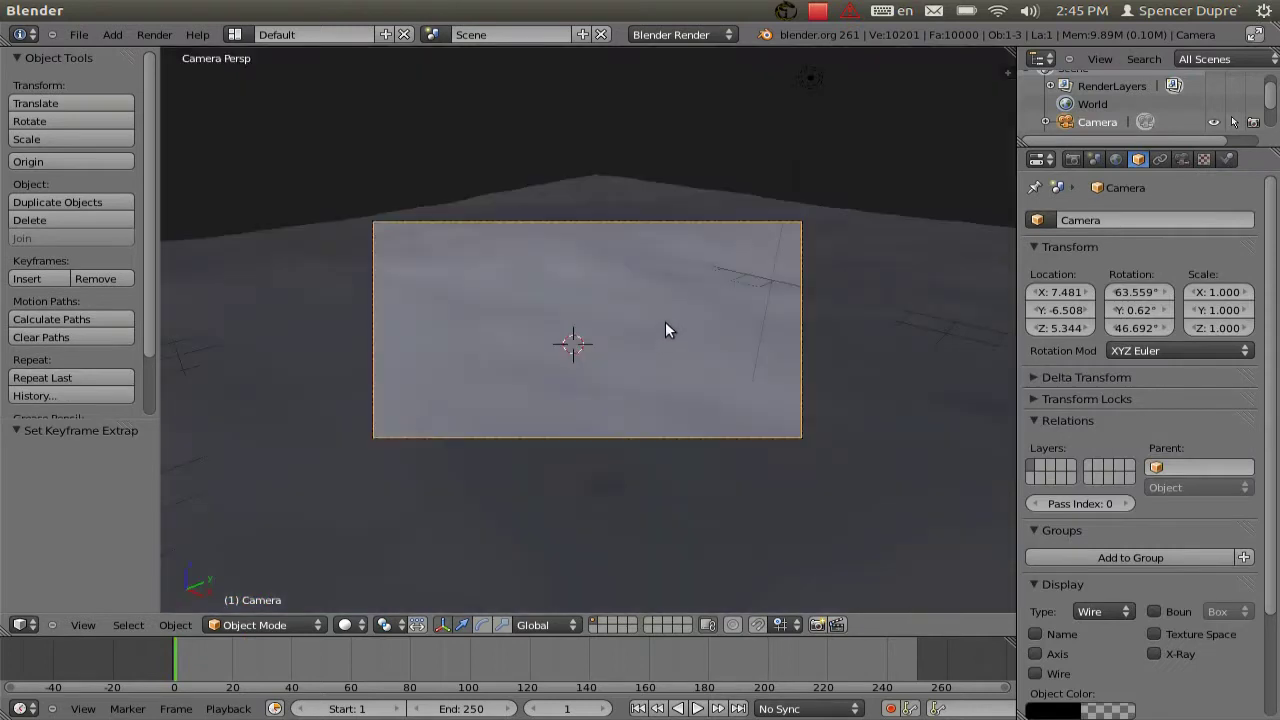
pyautogui.press('g')
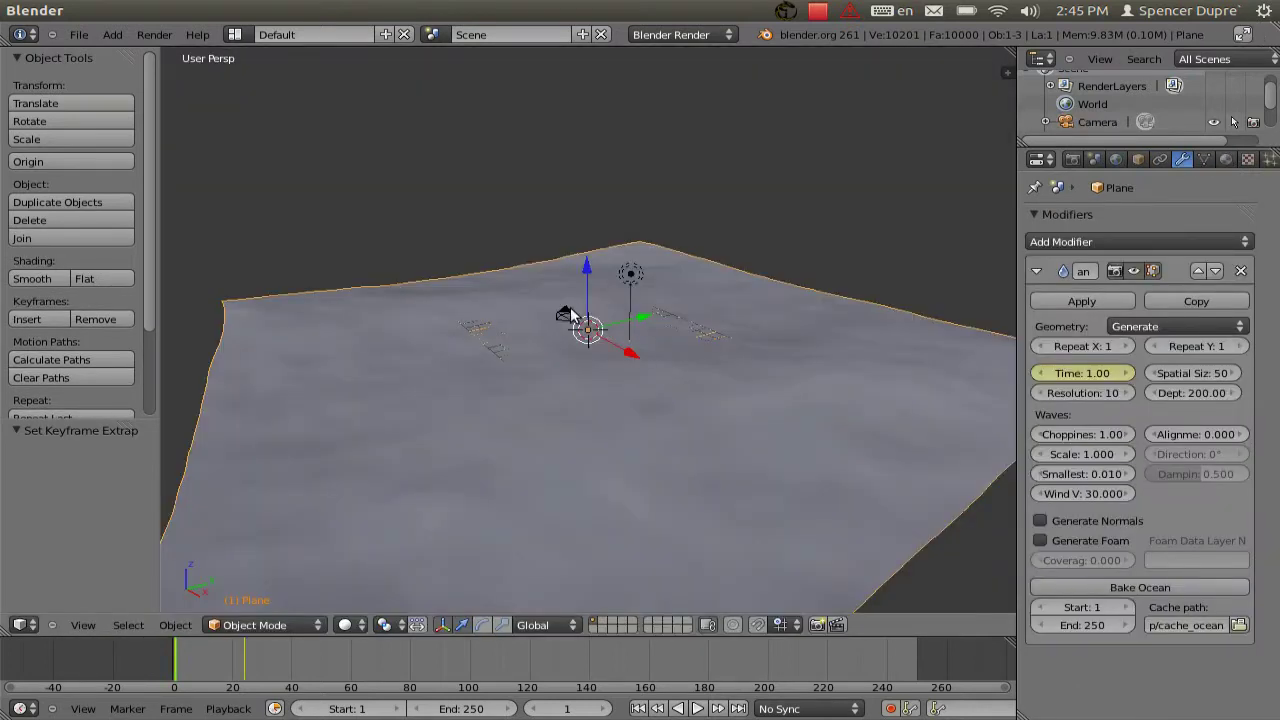
pyautogui.rightClick(566, 316)
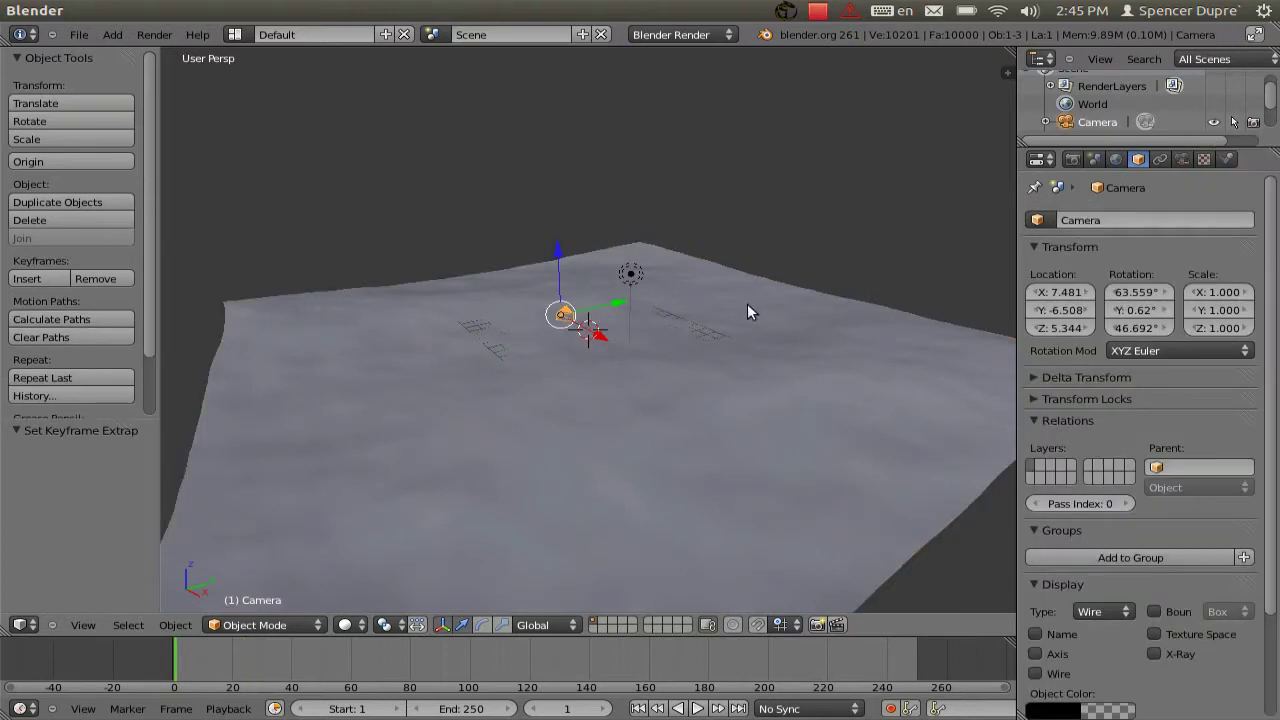
pyautogui.press('KP_0')
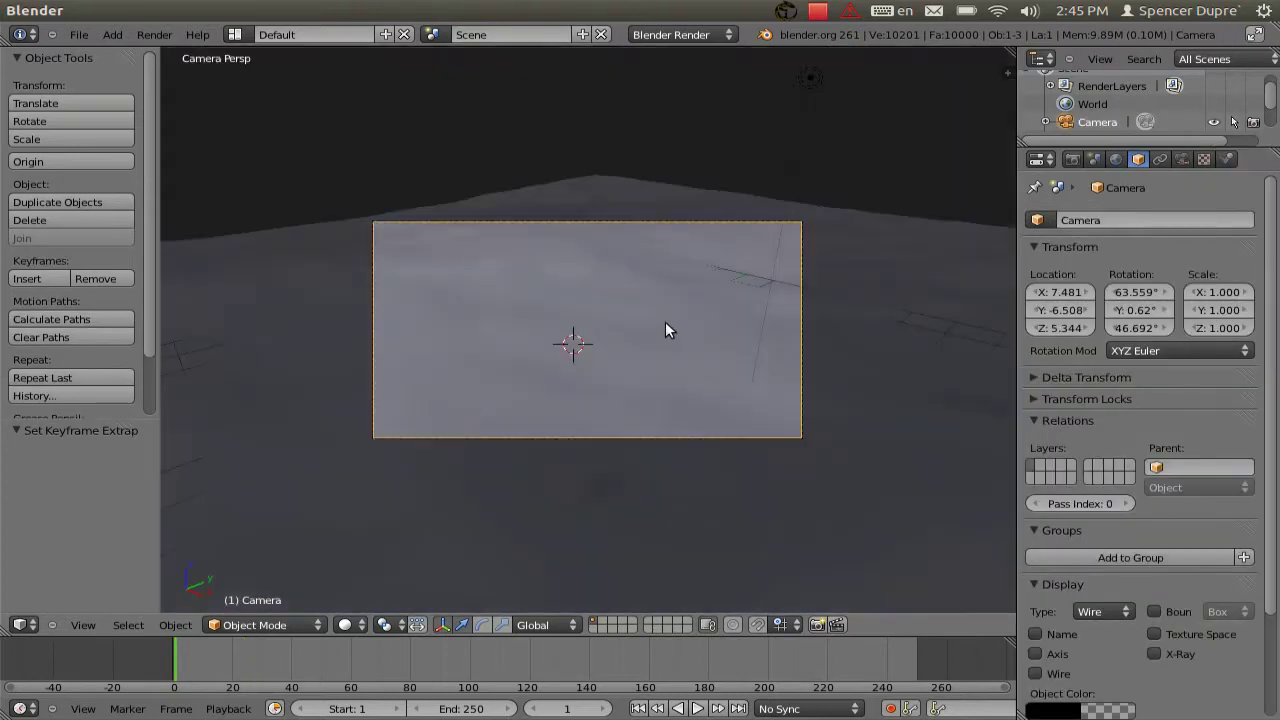
pyautogui.press('g')
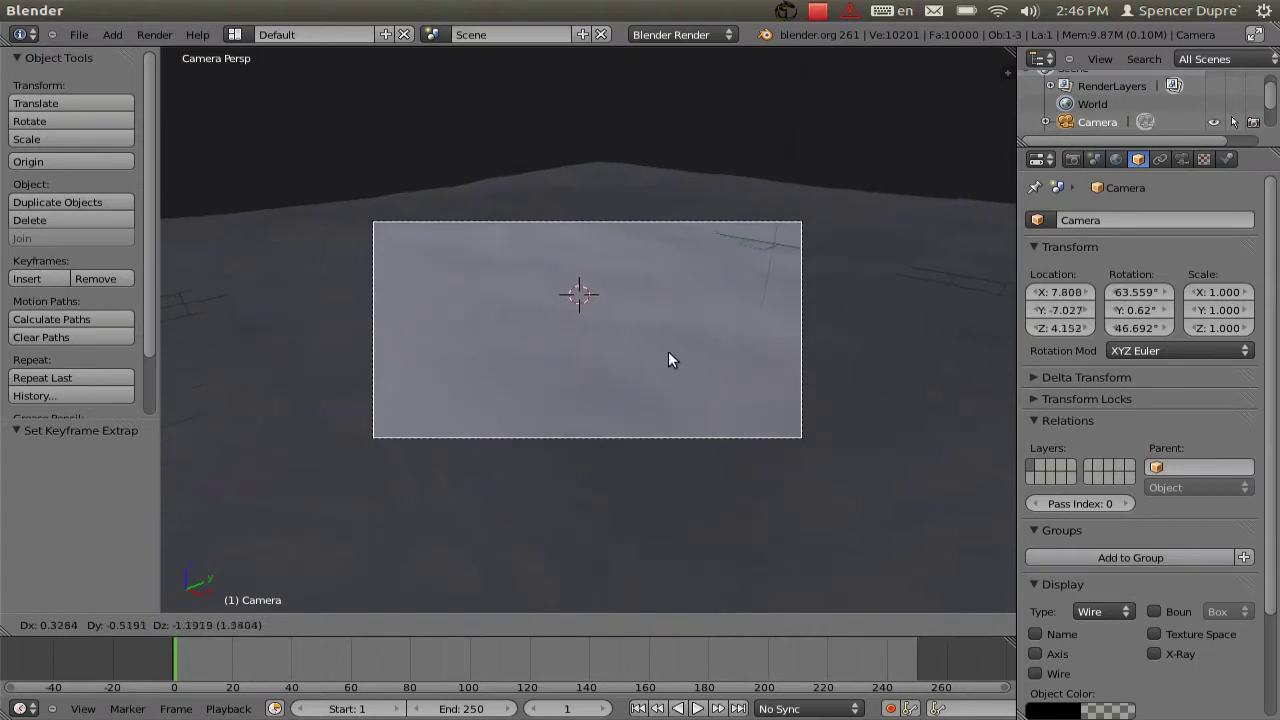
pyautogui.press('r')
pyautogui.press('x')
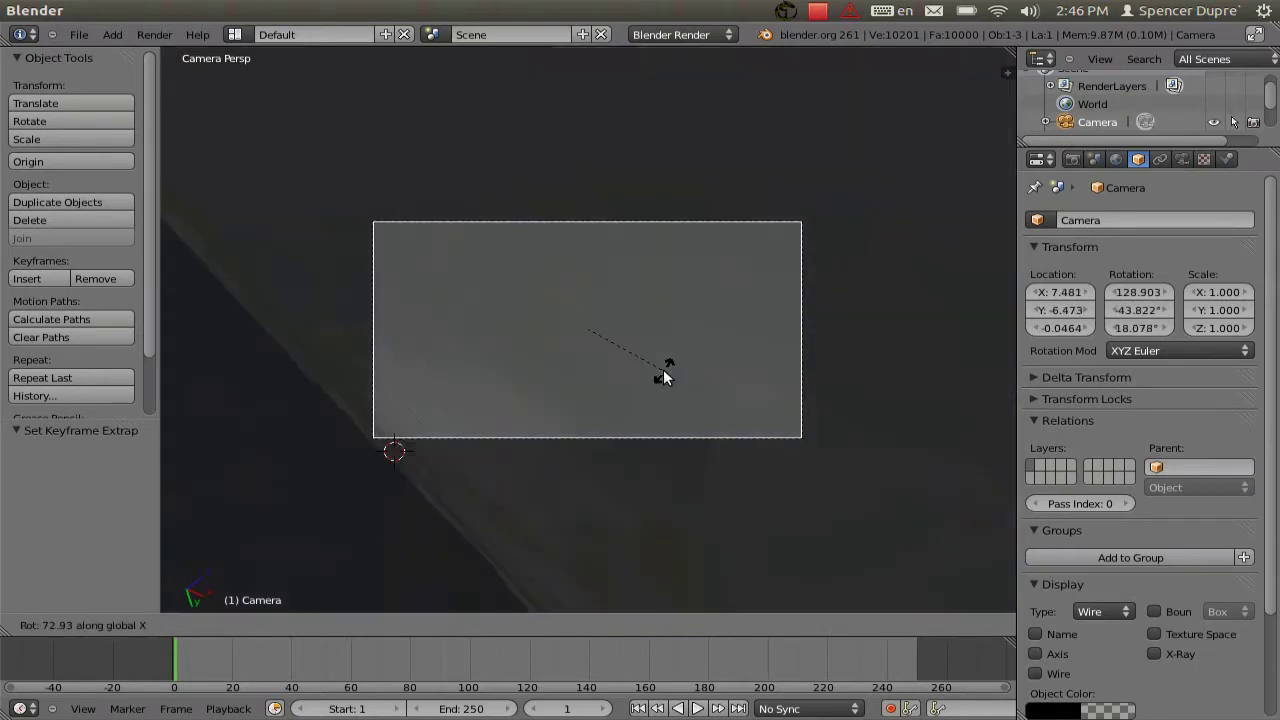
pyautogui.press('x')
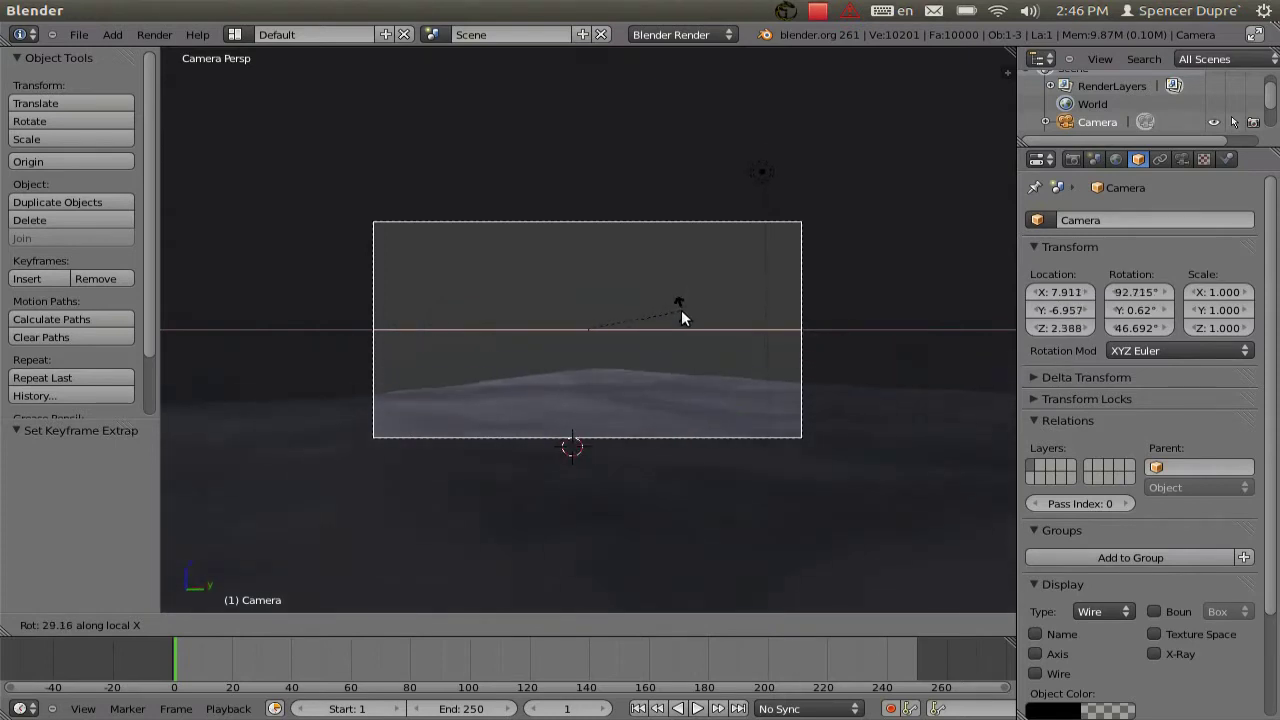
pyautogui.click(684, 305)
# Lower the camera to about 26.4, -24.5, 1.1 and pull it back along local Z
pyautogui.press('g')
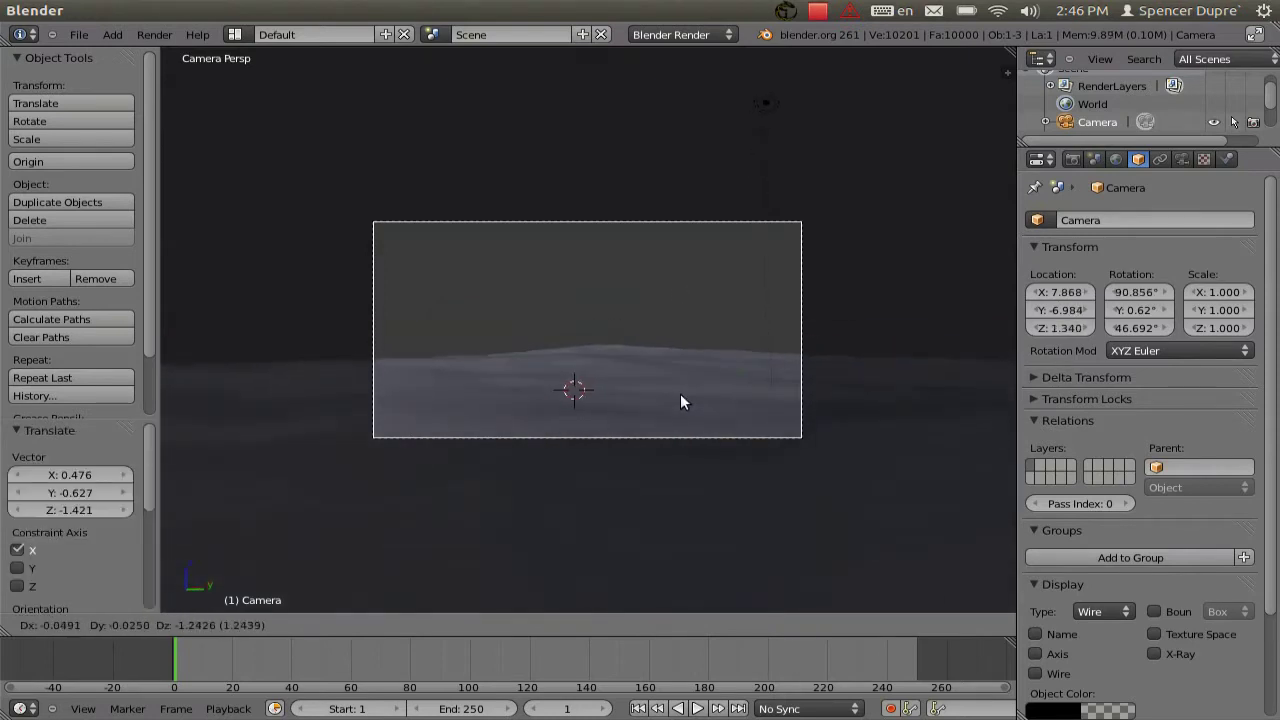
pyautogui.click(683, 389)
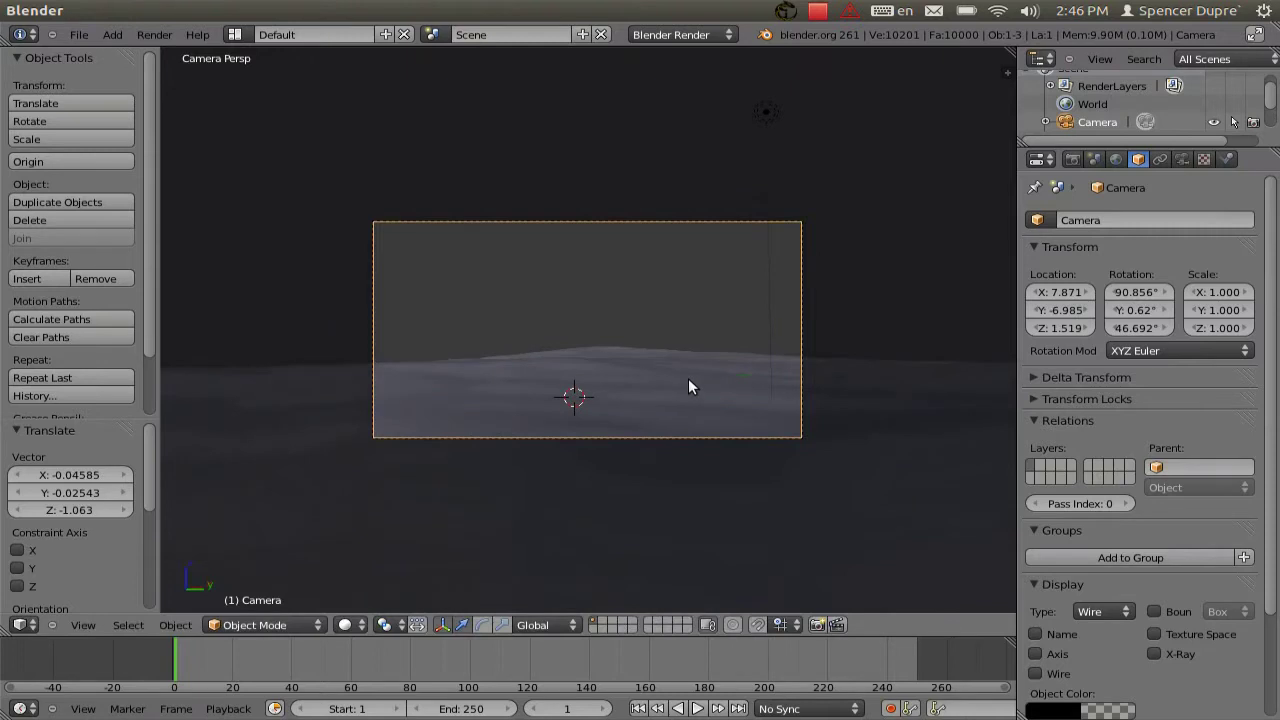
pyautogui.press('g')
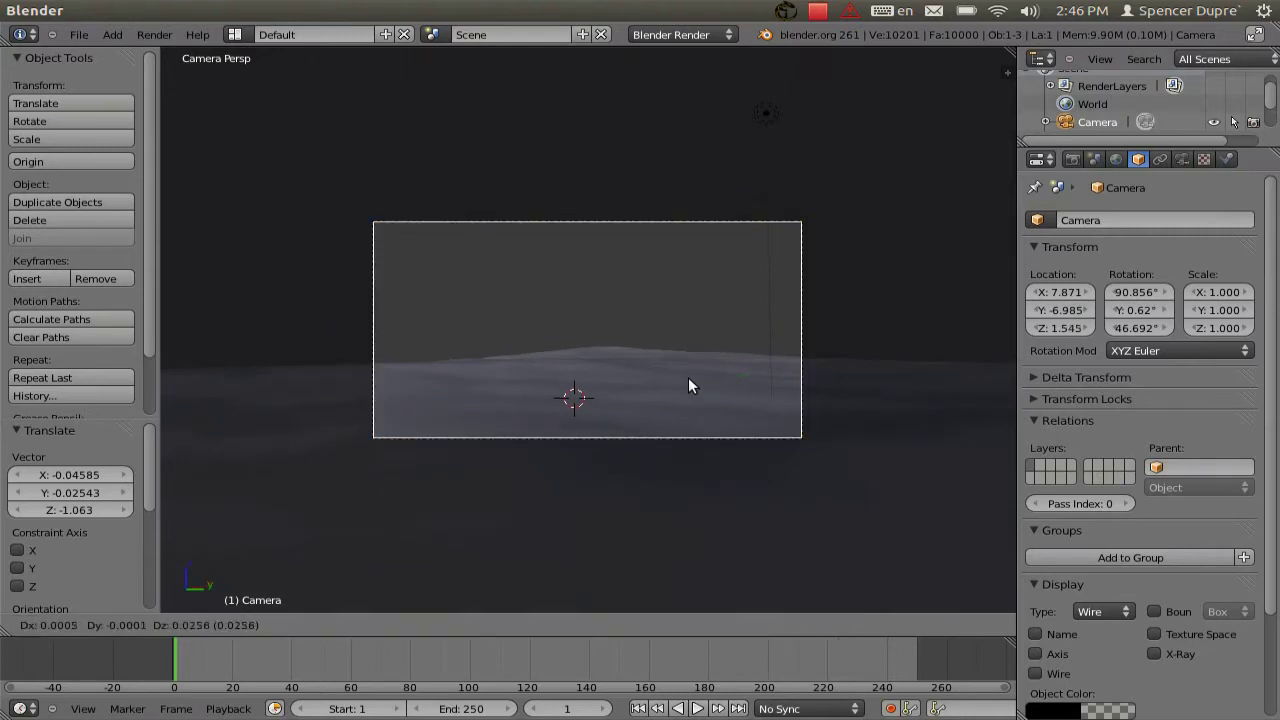
pyautogui.press('z')
pyautogui.press('z')
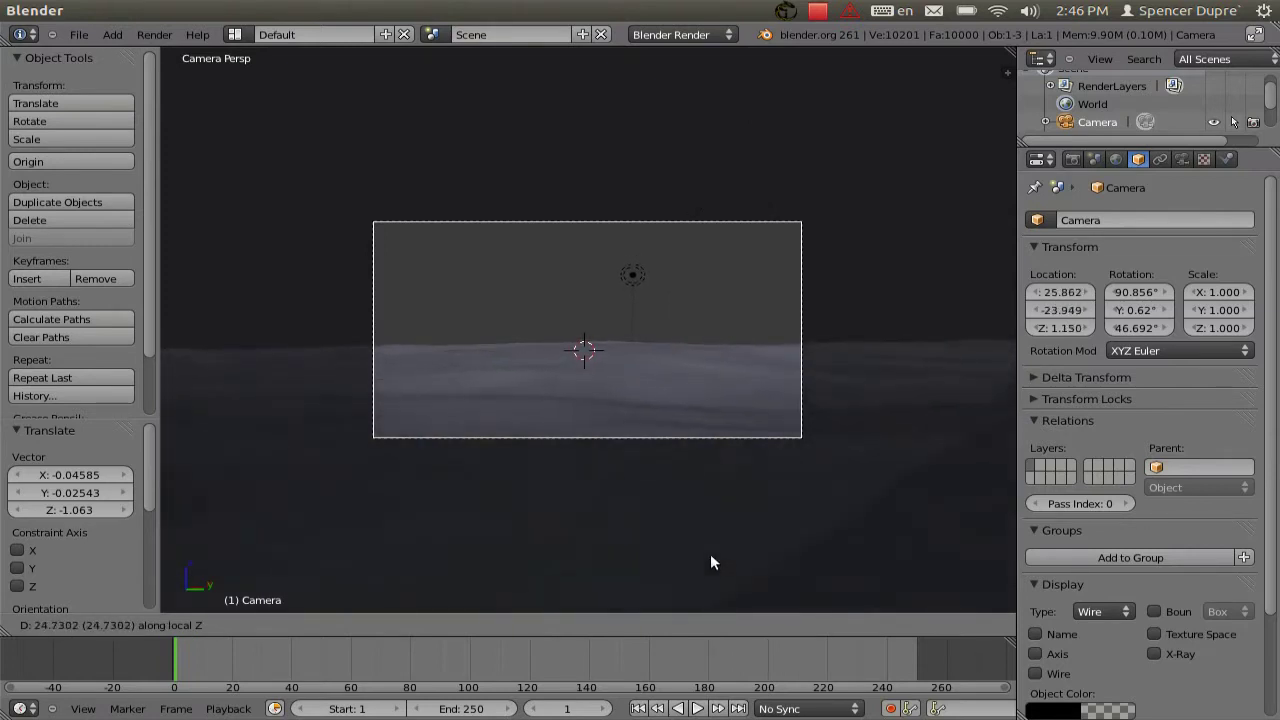
pyautogui.click(751, 446)
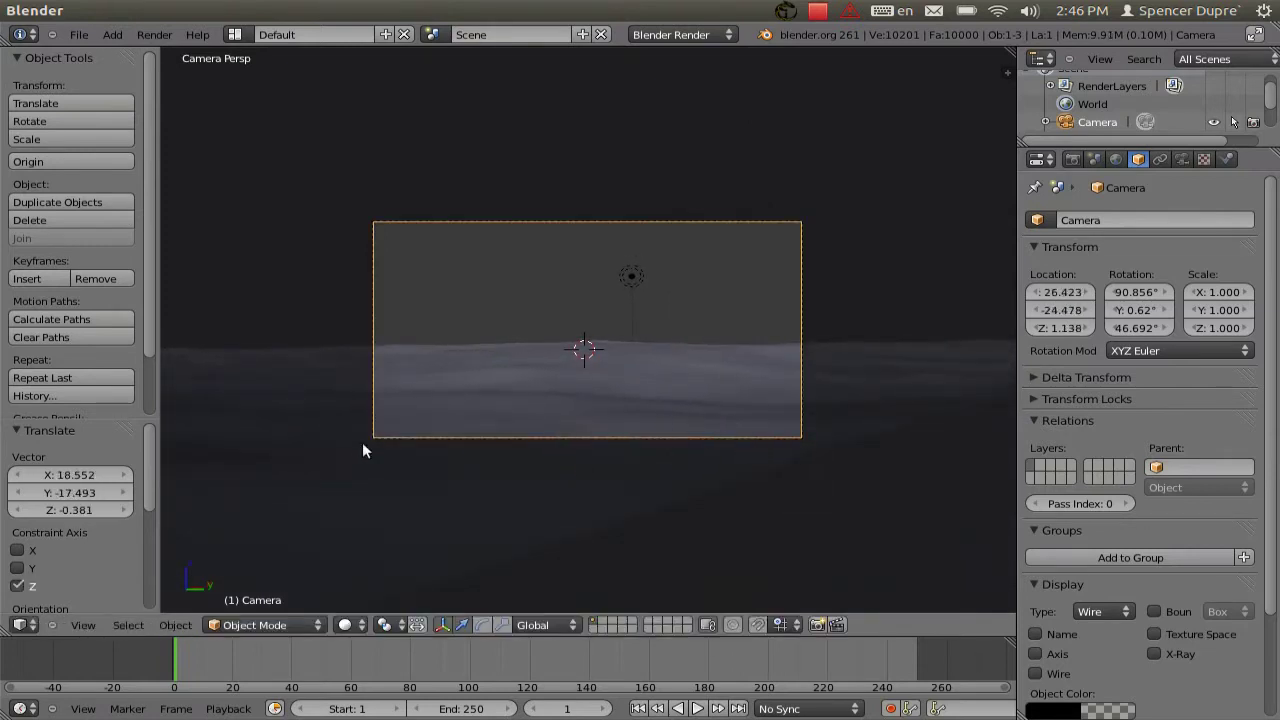
pyautogui.scroll(3, 594, 399)
pyautogui.scroll(-1, 594, 399)
pyautogui.scroll(1, 596, 399)
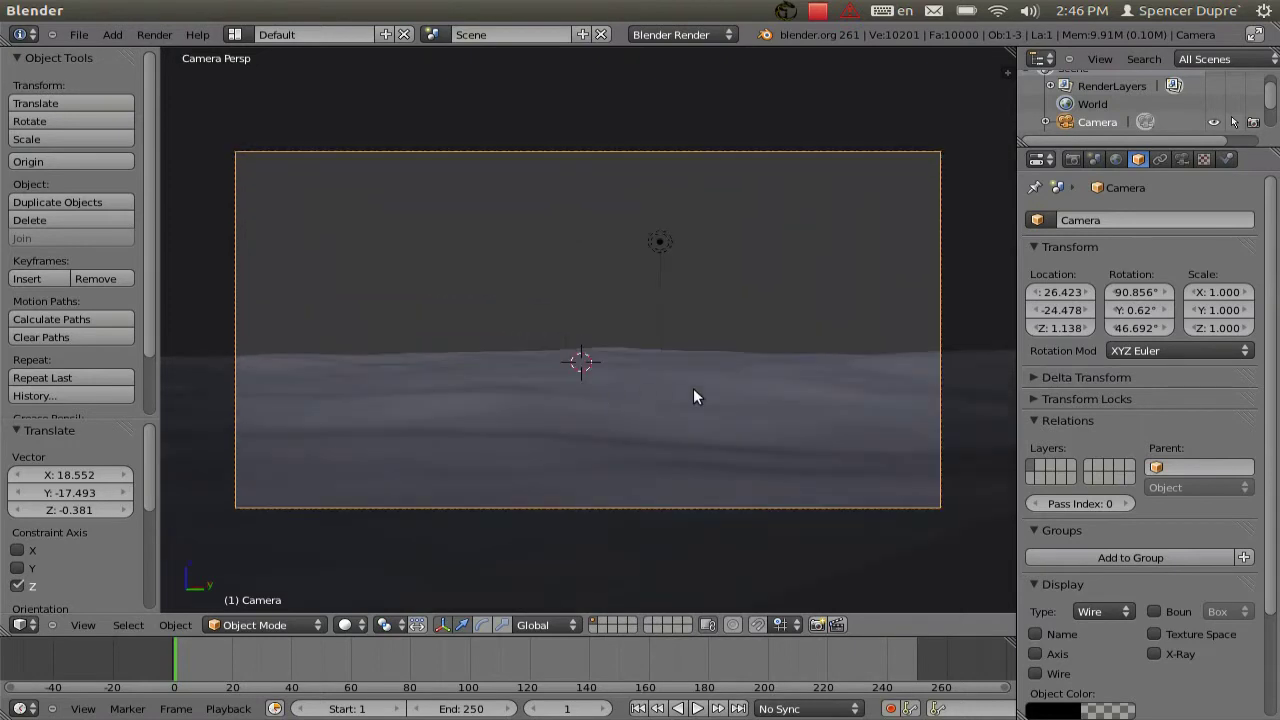
# Set the Ocean wave Scale to 1.960 and nudge the camera to about 25.6, -25.3, 1.25
pyautogui.rightClick(693, 390)
pyautogui.click(1182, 159)
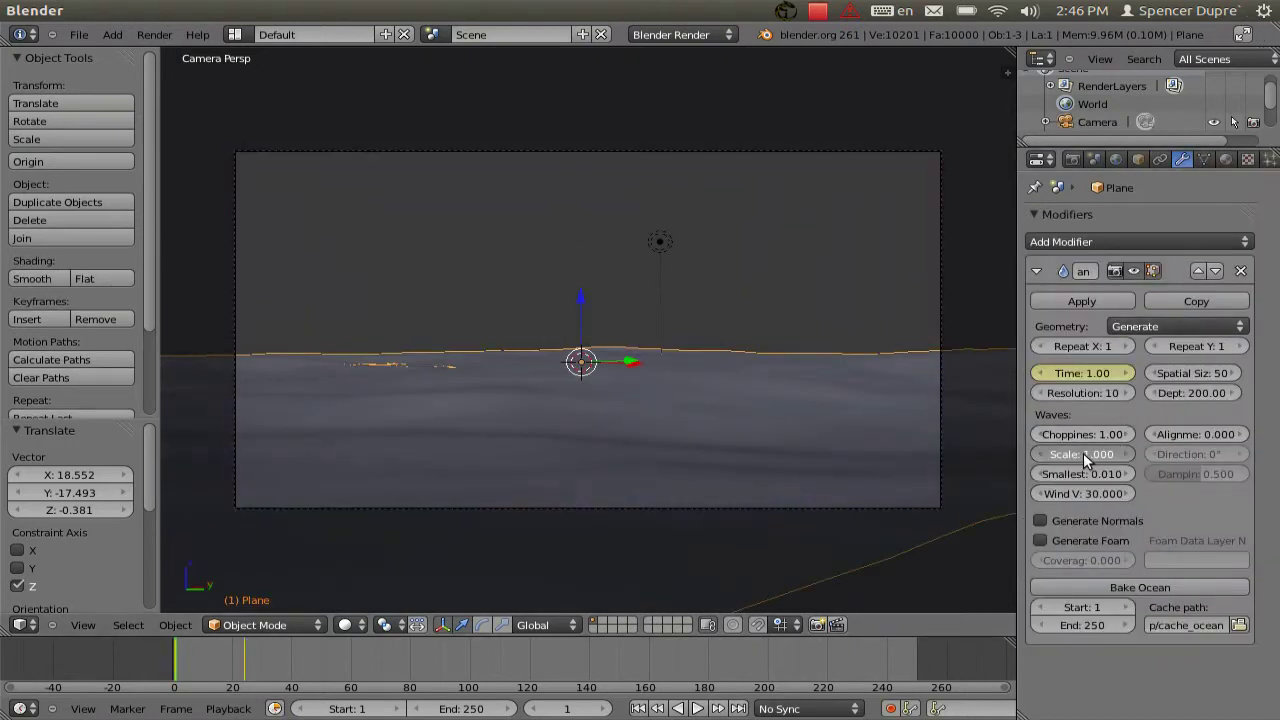
pyautogui.moveTo(1083, 453); pyautogui.dragTo(1094, 451)
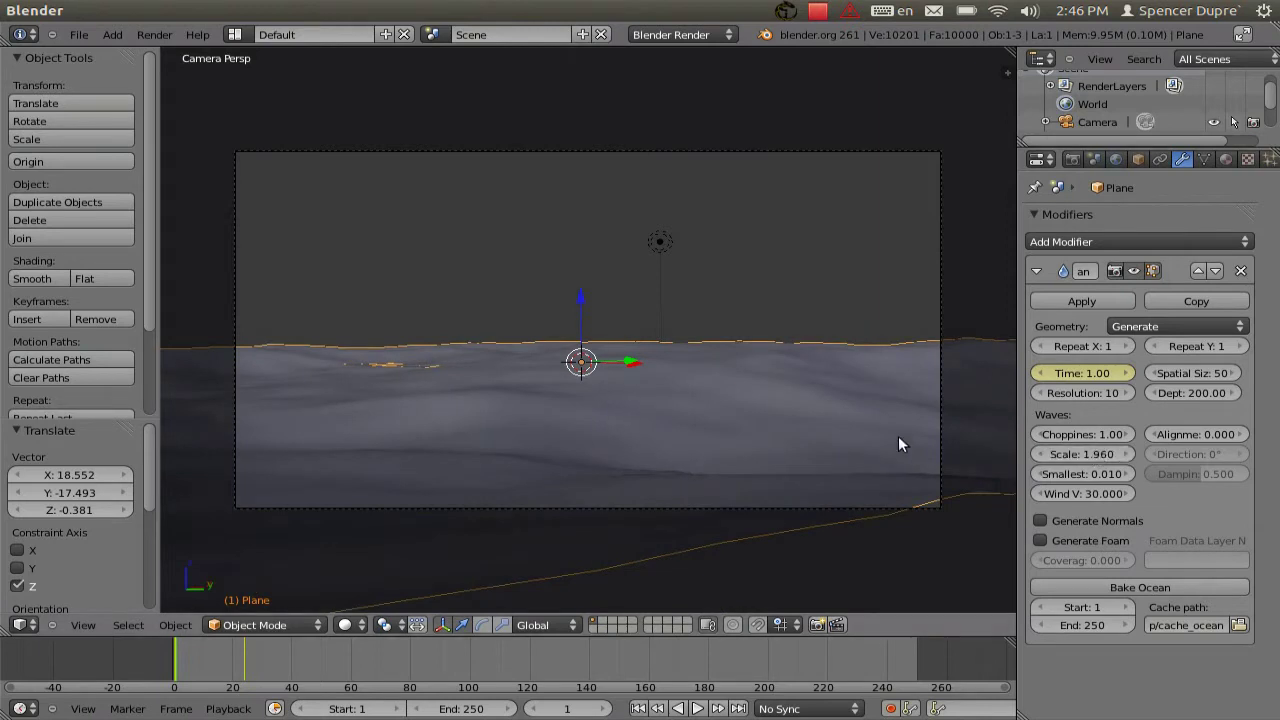
pyautogui.rightClick(941, 410)
pyautogui.press('g')
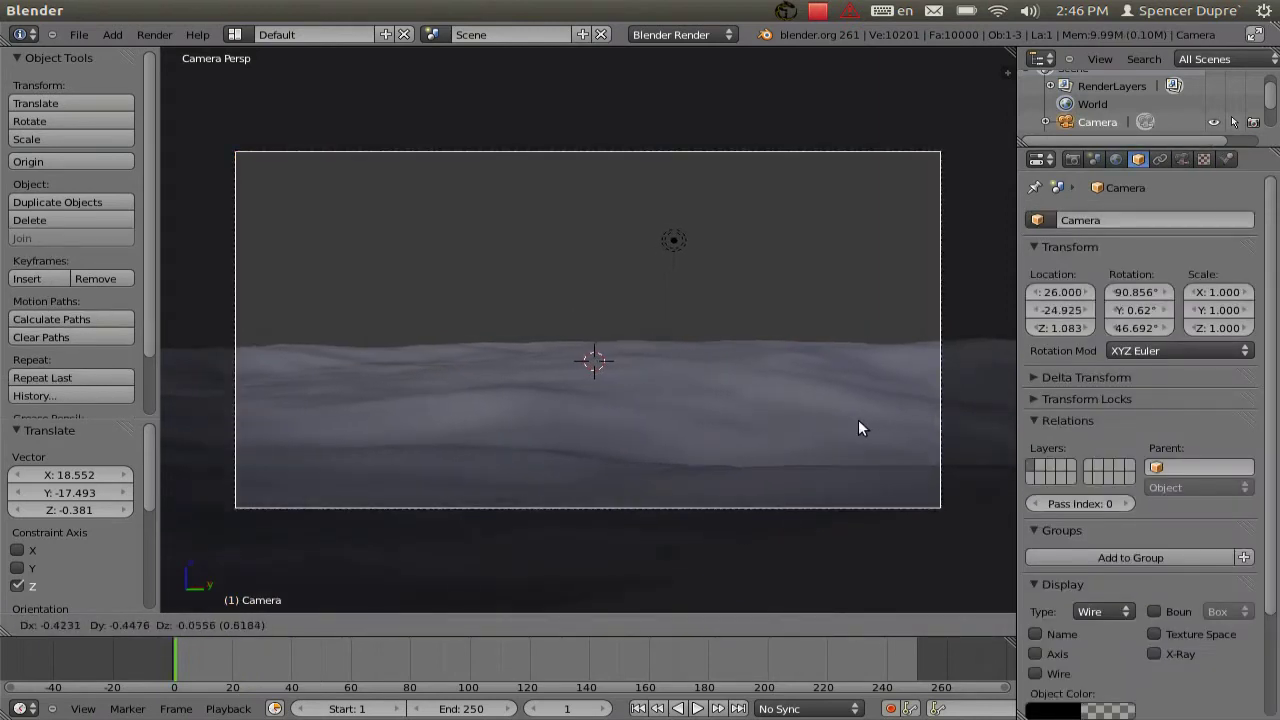
pyautogui.click(794, 405)
# Preview the wave animation, stopping back at frame 1
pyautogui.hotkey('alt', 'a')
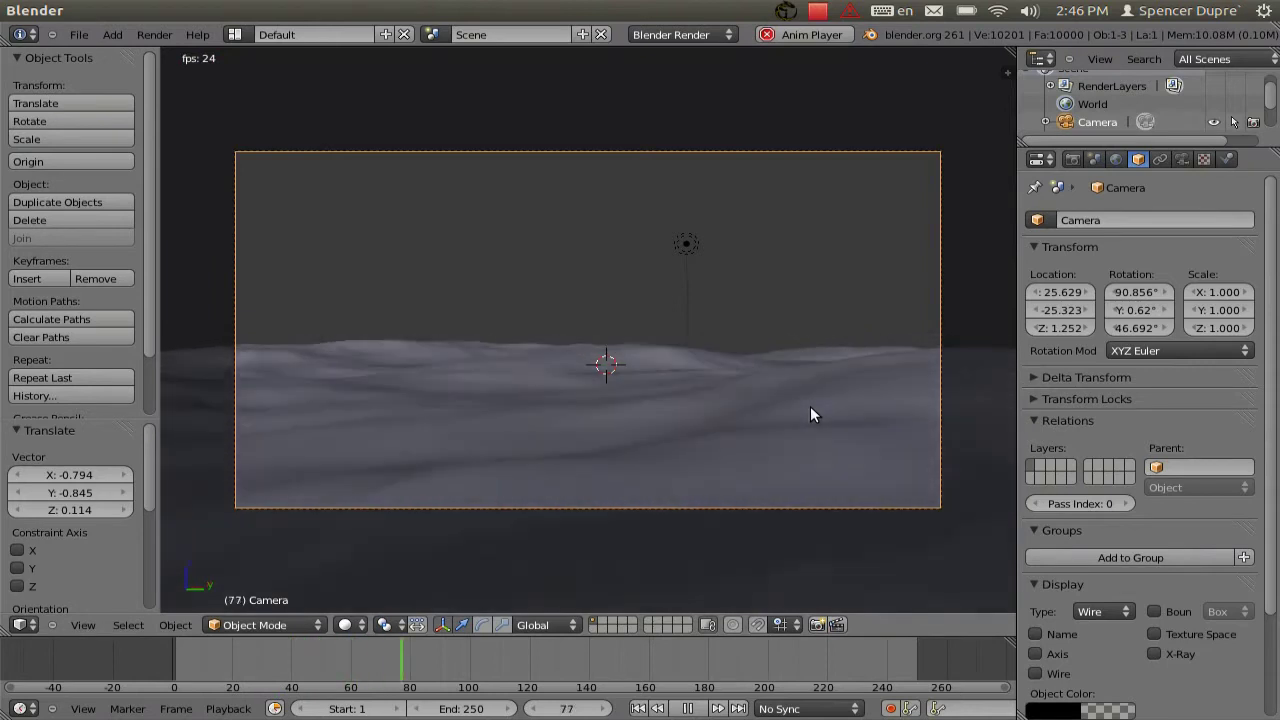
pyautogui.press('Escape')
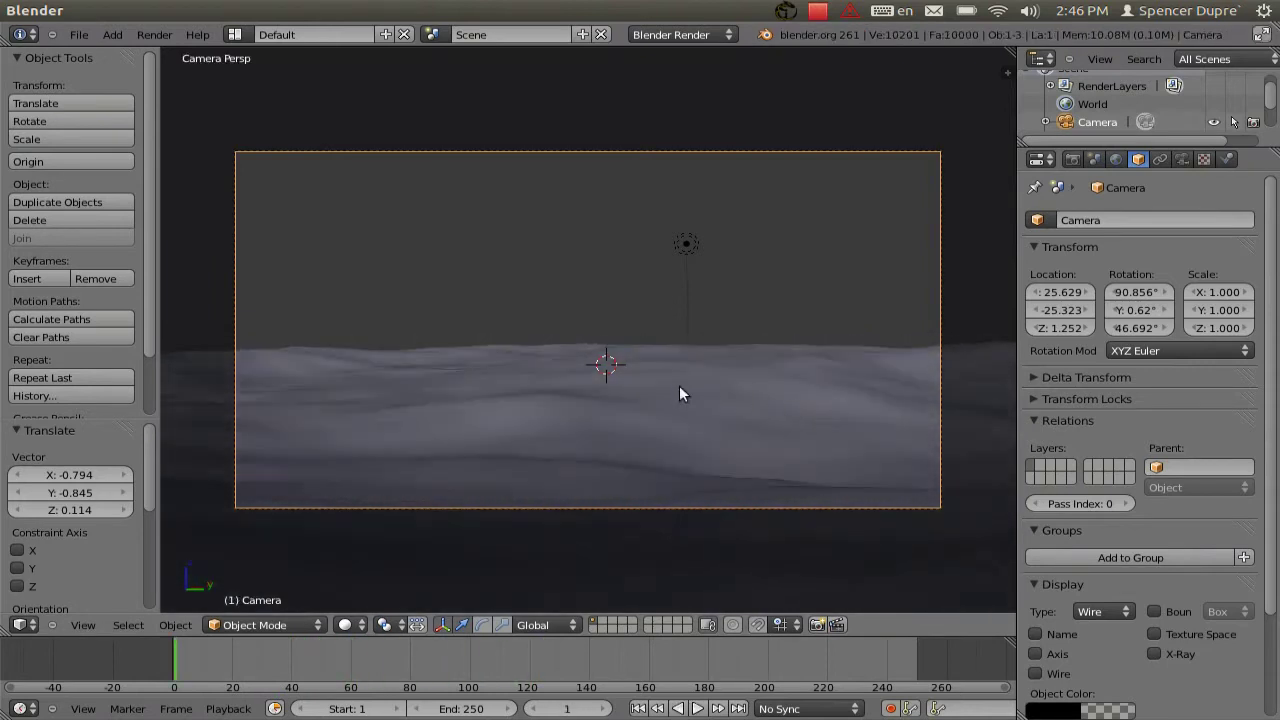
pyautogui.click(720, 35)
# Switch to Cycles Render and give the ocean plane a new material named 'Ocean'
pyautogui.click(709, 93)
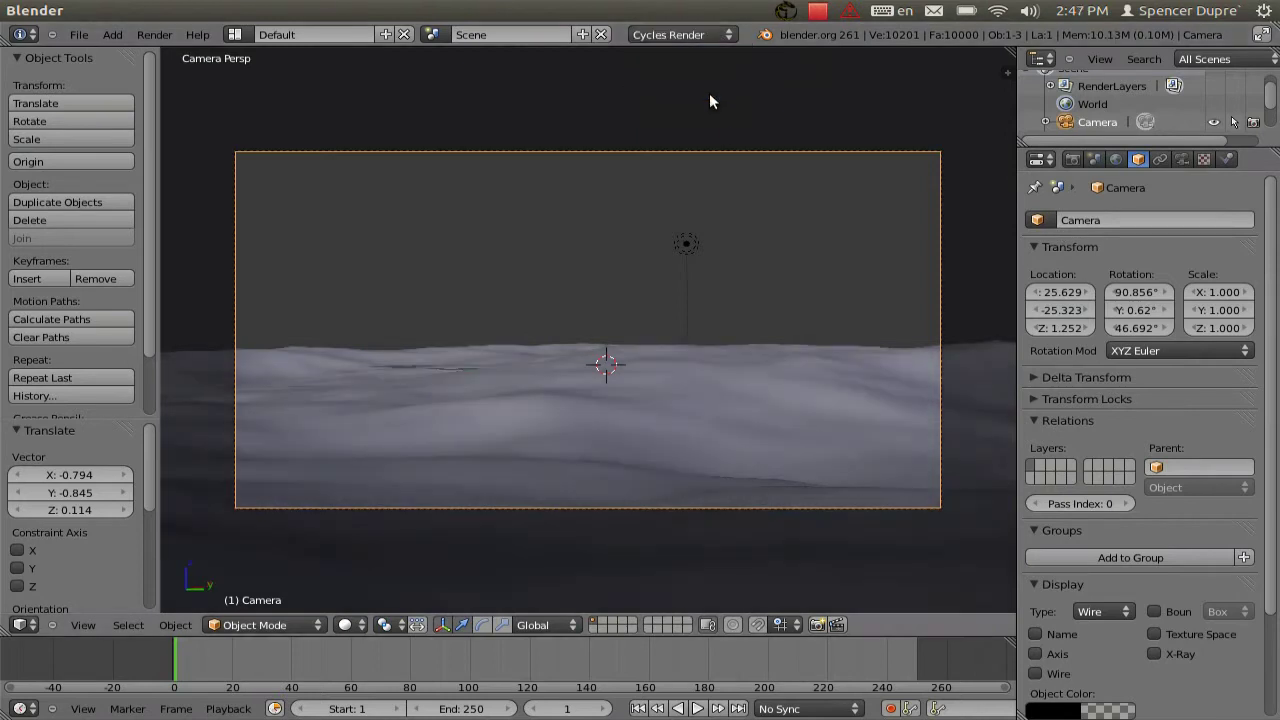
pyautogui.rightClick(795, 420)
pyautogui.click(1225, 160)
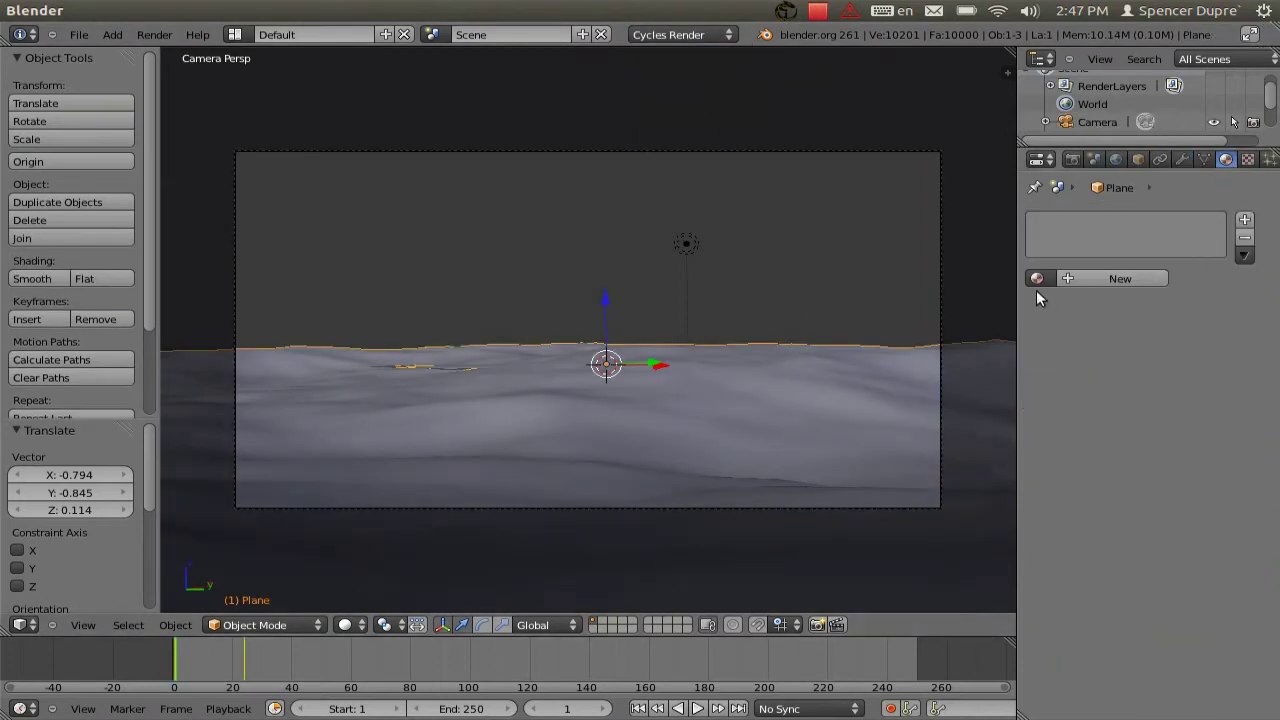
pyautogui.click(1083, 278)
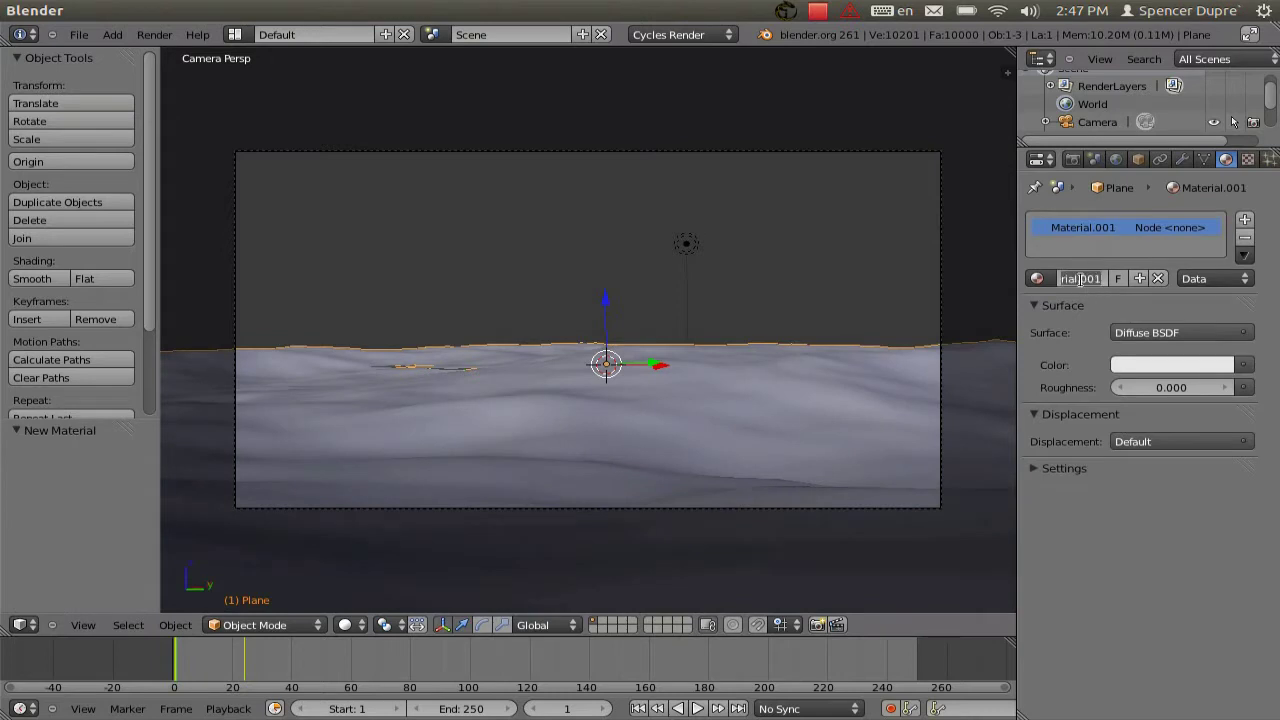
pyautogui.write('Ocean')
pyautogui.press('Return')
# Make the Ocean surface a Glass BSDF and check it with a test render
pyautogui.click(1194, 331)
pyautogui.click(1078, 430)
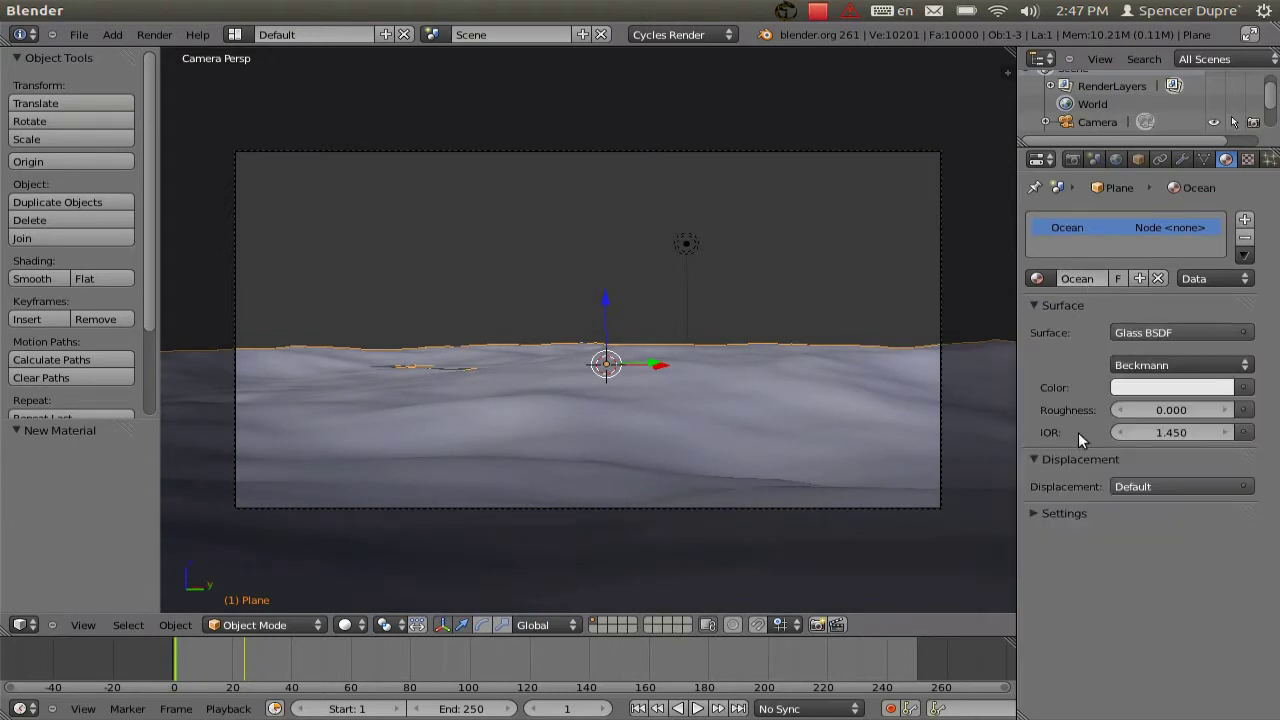
pyautogui.press('F12')
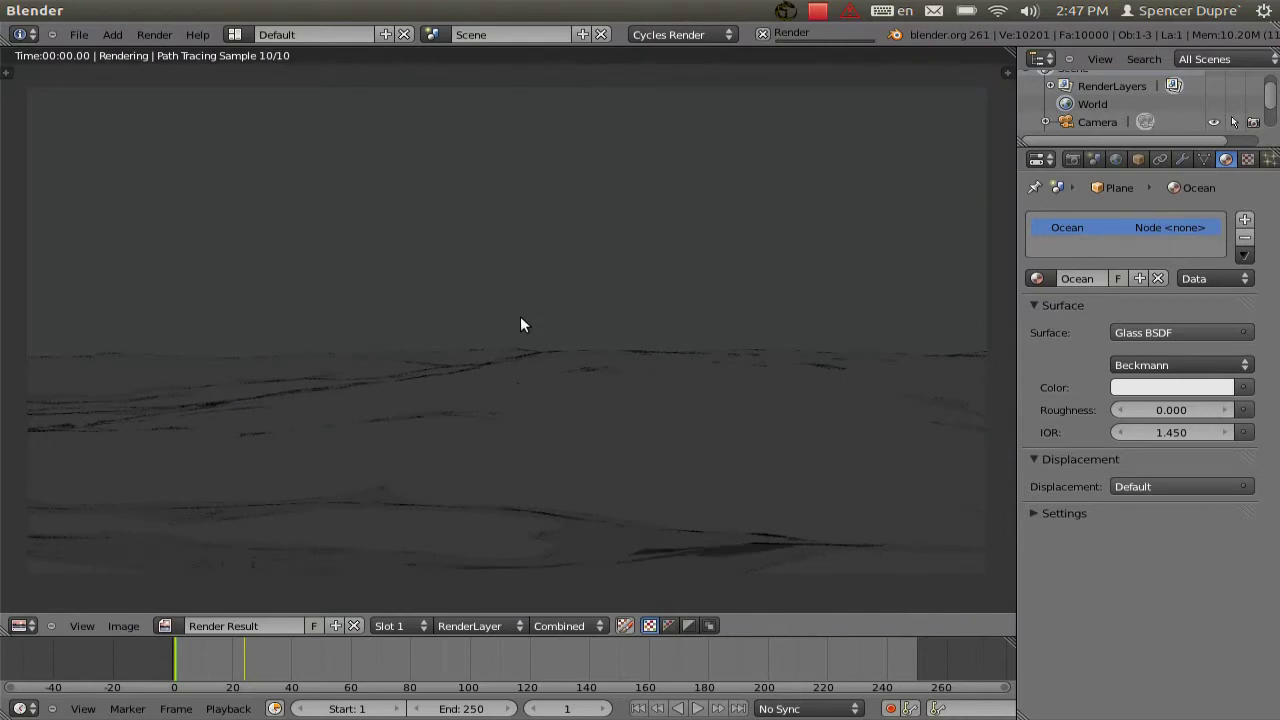
pyautogui.press('Escape')
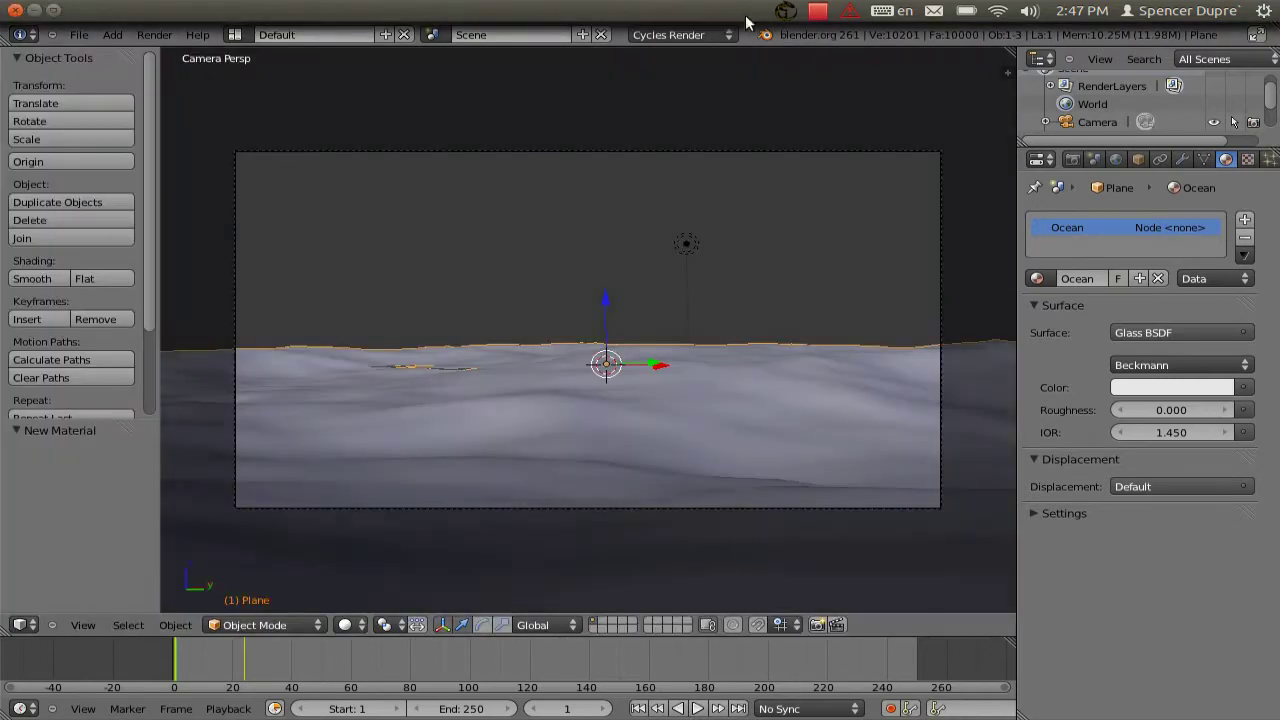
# Enable world nodes and set the world Color to a Sky Texture
pyautogui.click(1116, 160)
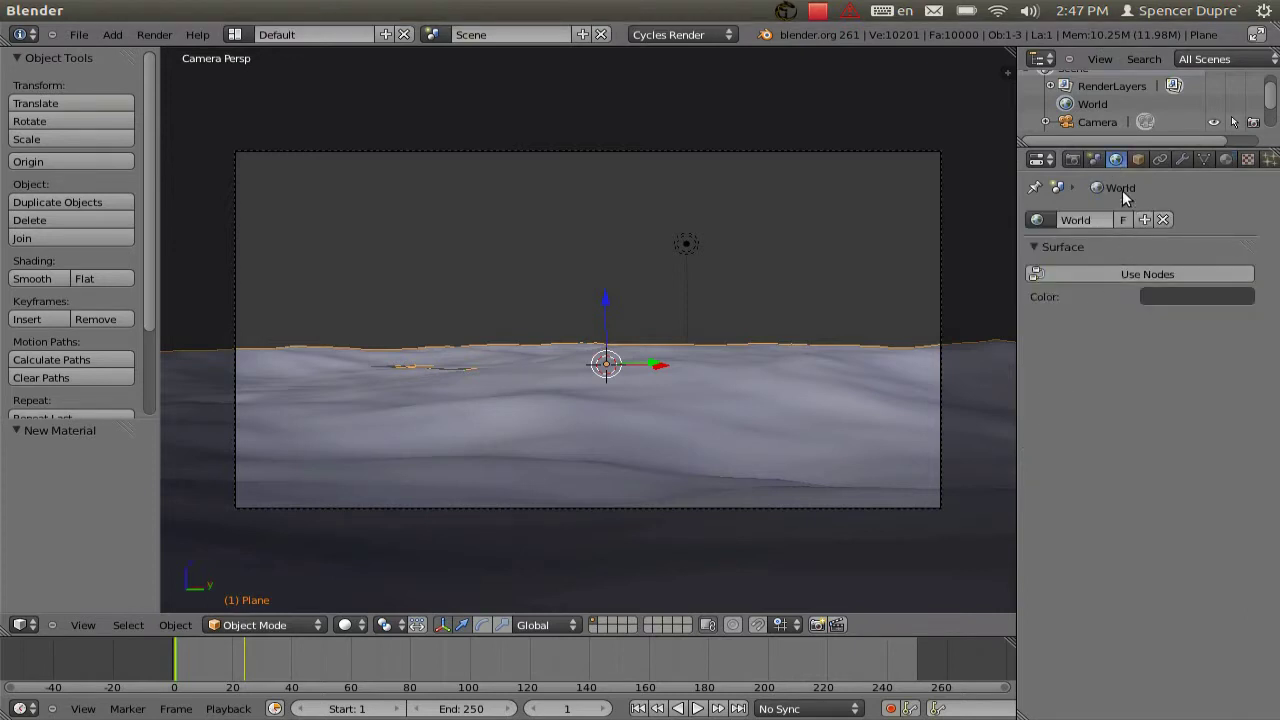
pyautogui.click(1158, 275)
pyautogui.click(1220, 304)
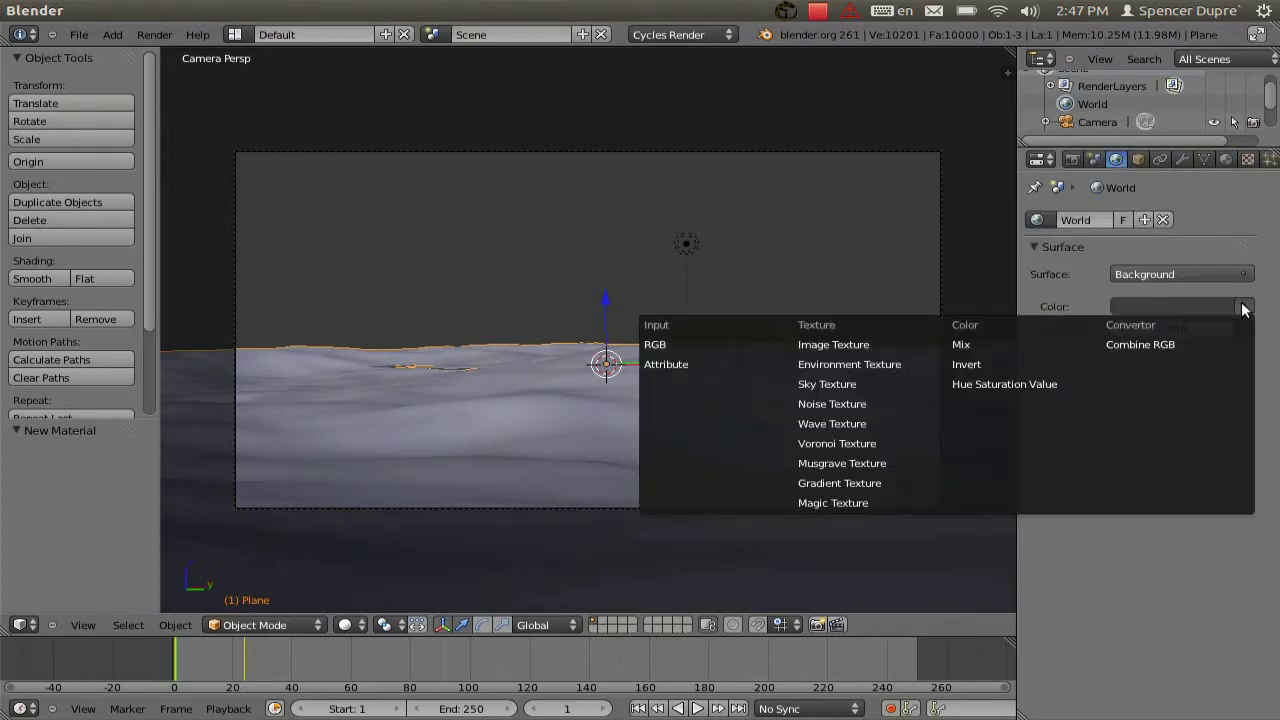
pyautogui.click(909, 382)
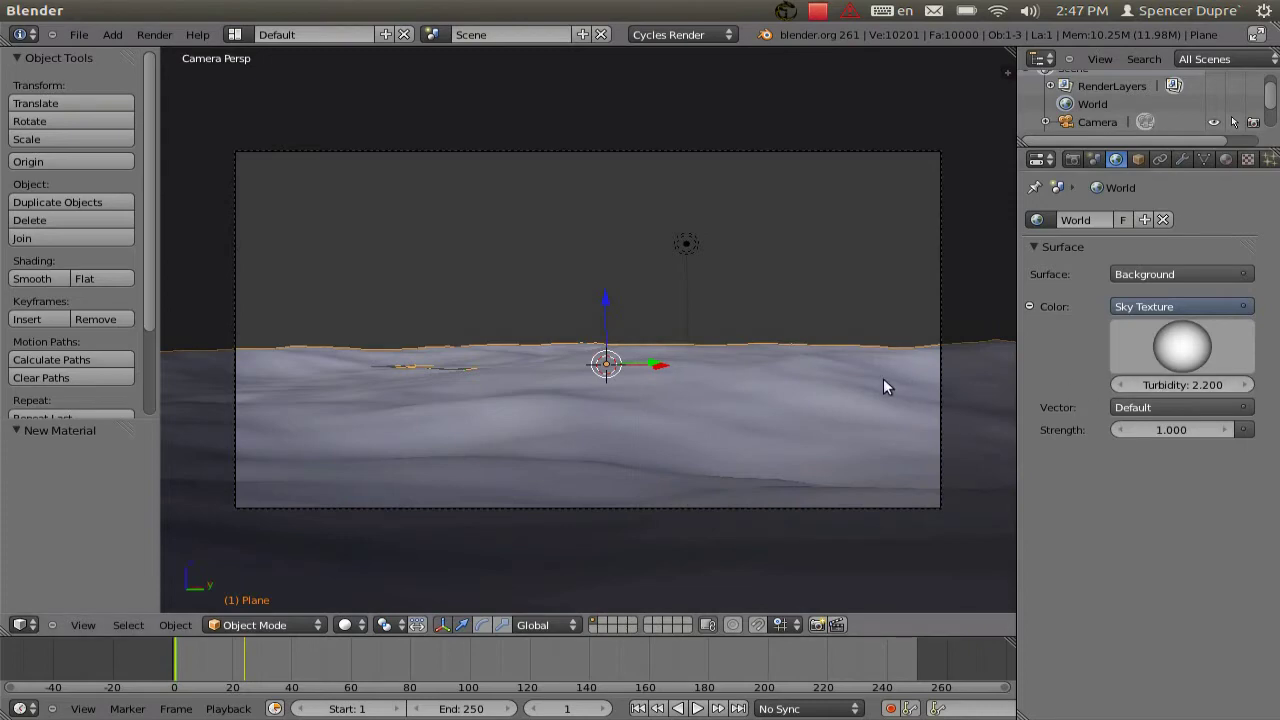
# Render the scene to check the pale blue sky over the ocean
pyautogui.press('F12')
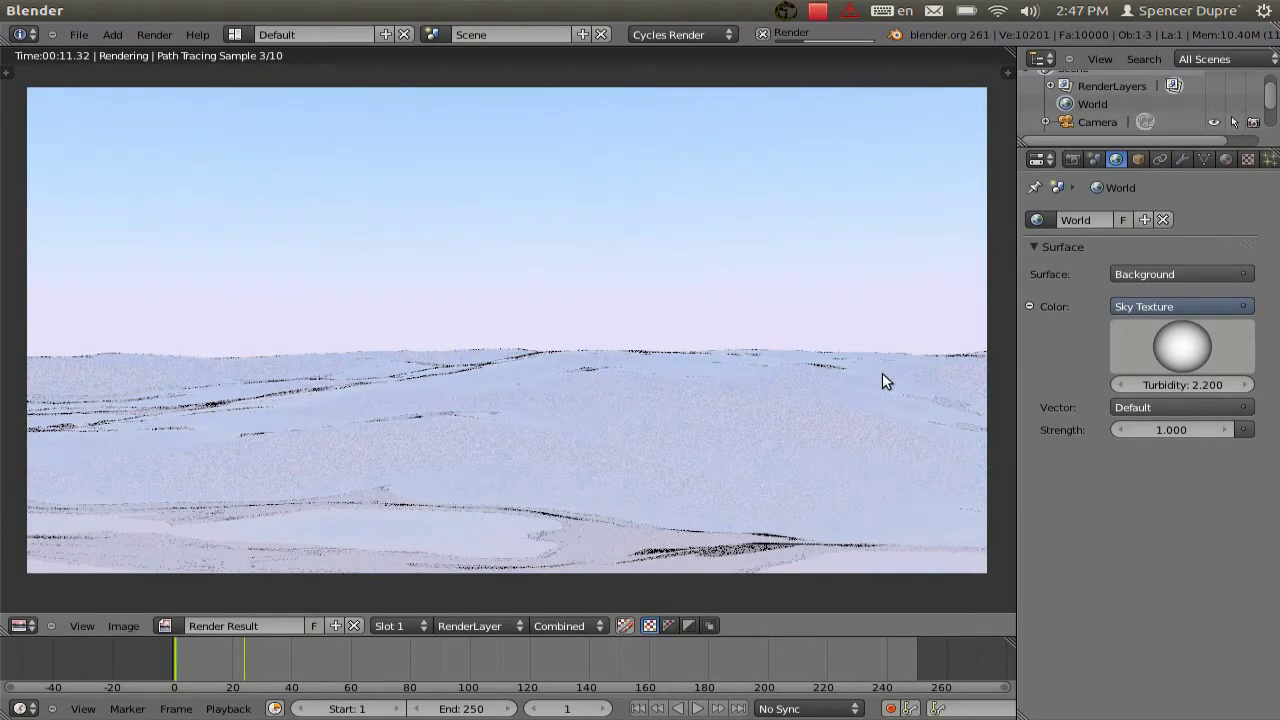
pyautogui.press('Escape')
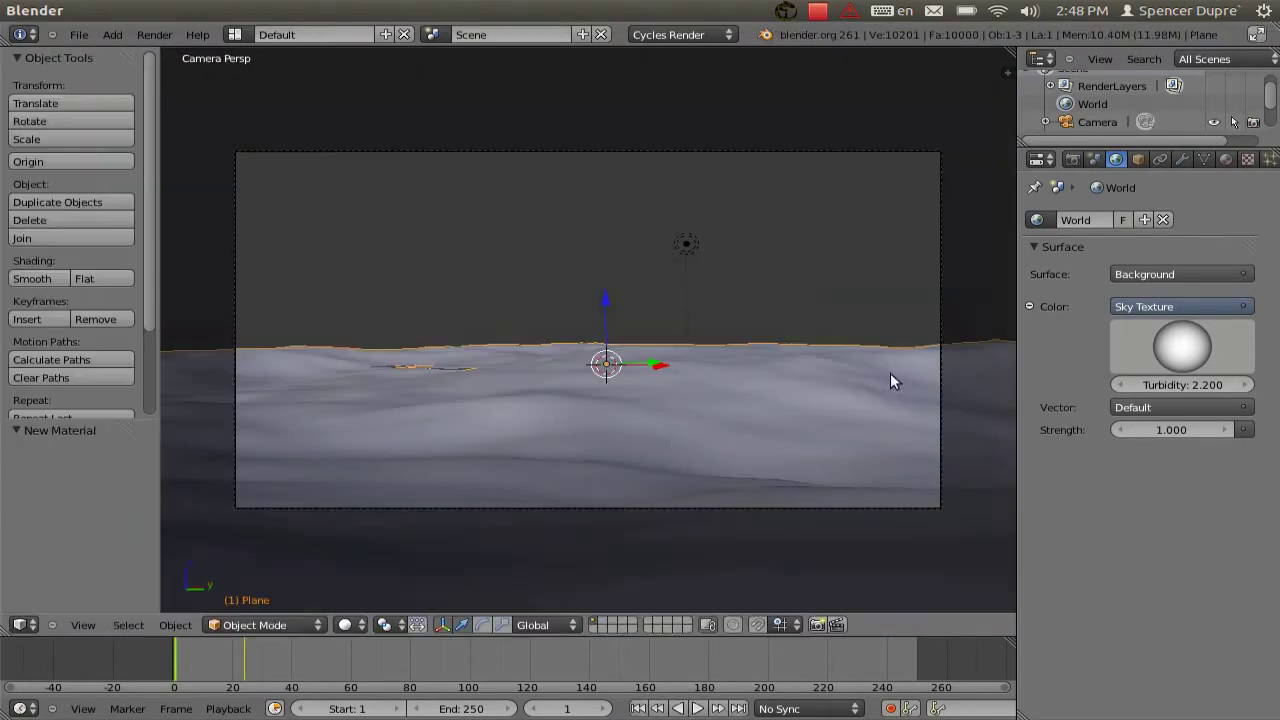
pyautogui.moveTo(890, 381); pyautogui.dragTo(593, 413, button='middle')
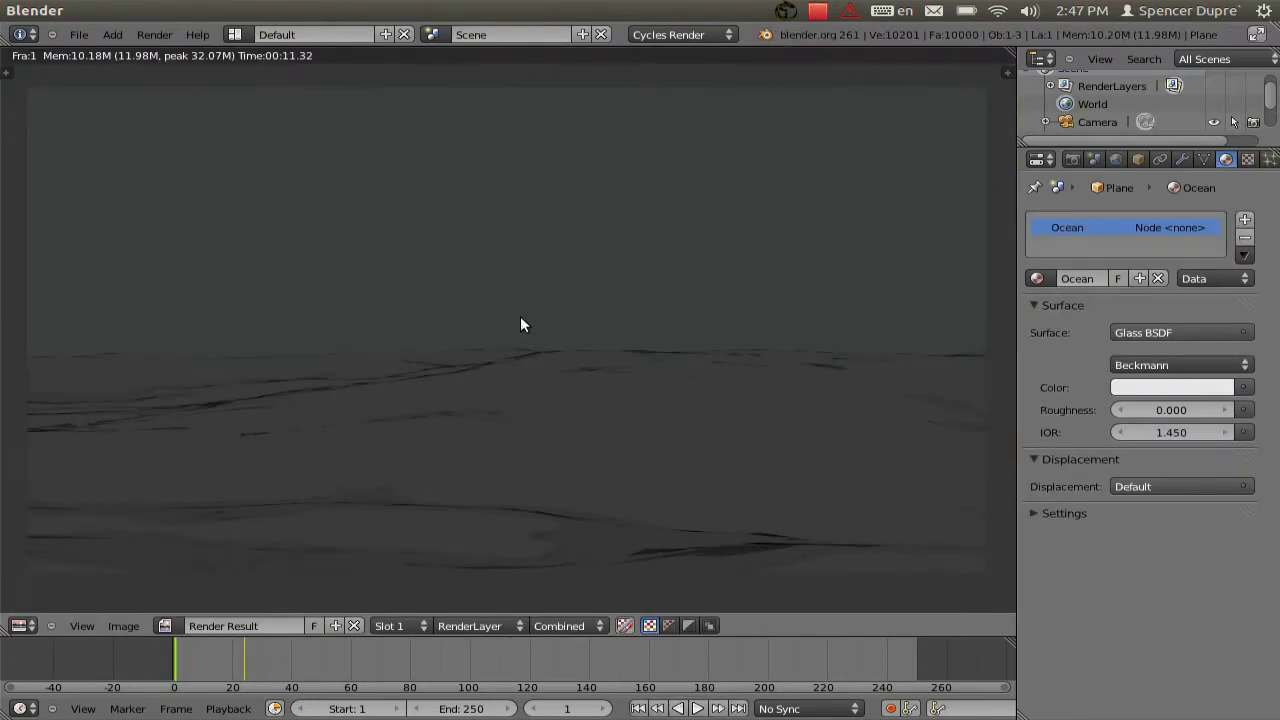
pyautogui.press('Escape')
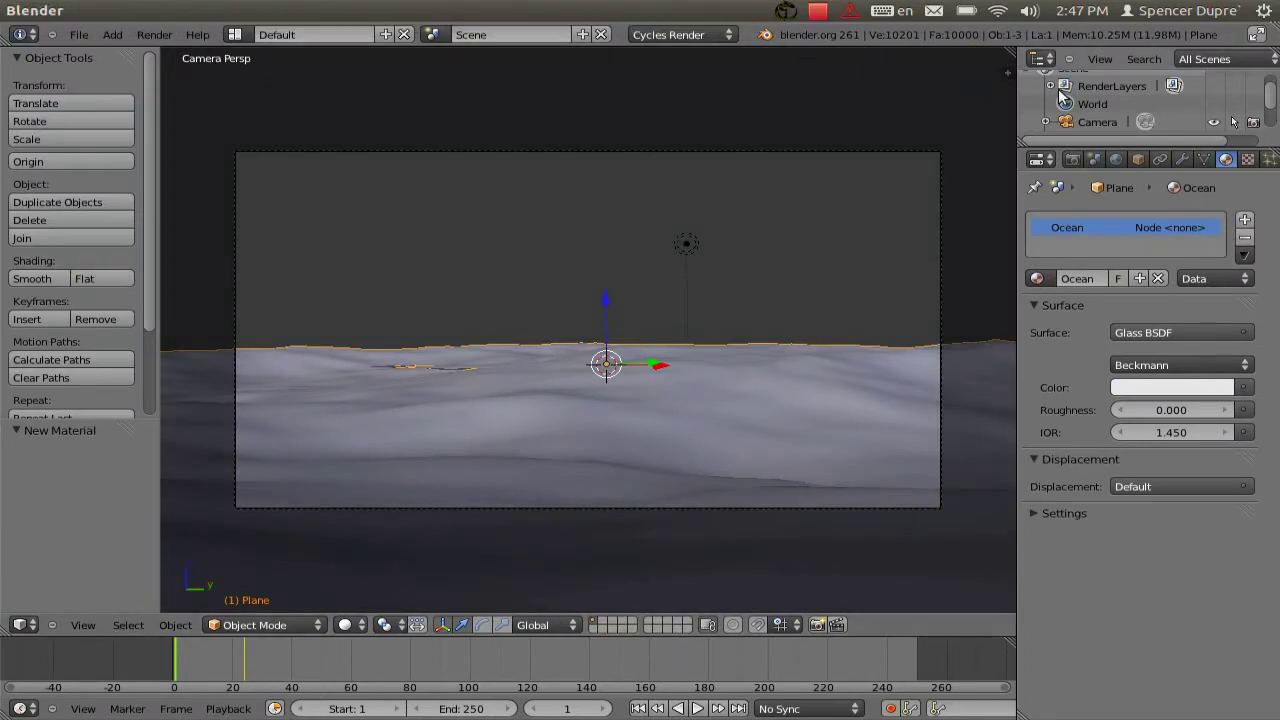
# Enable world nodes, set the world Color to a Sky Texture, and render an F12 preview
pyautogui.click(1116, 160)
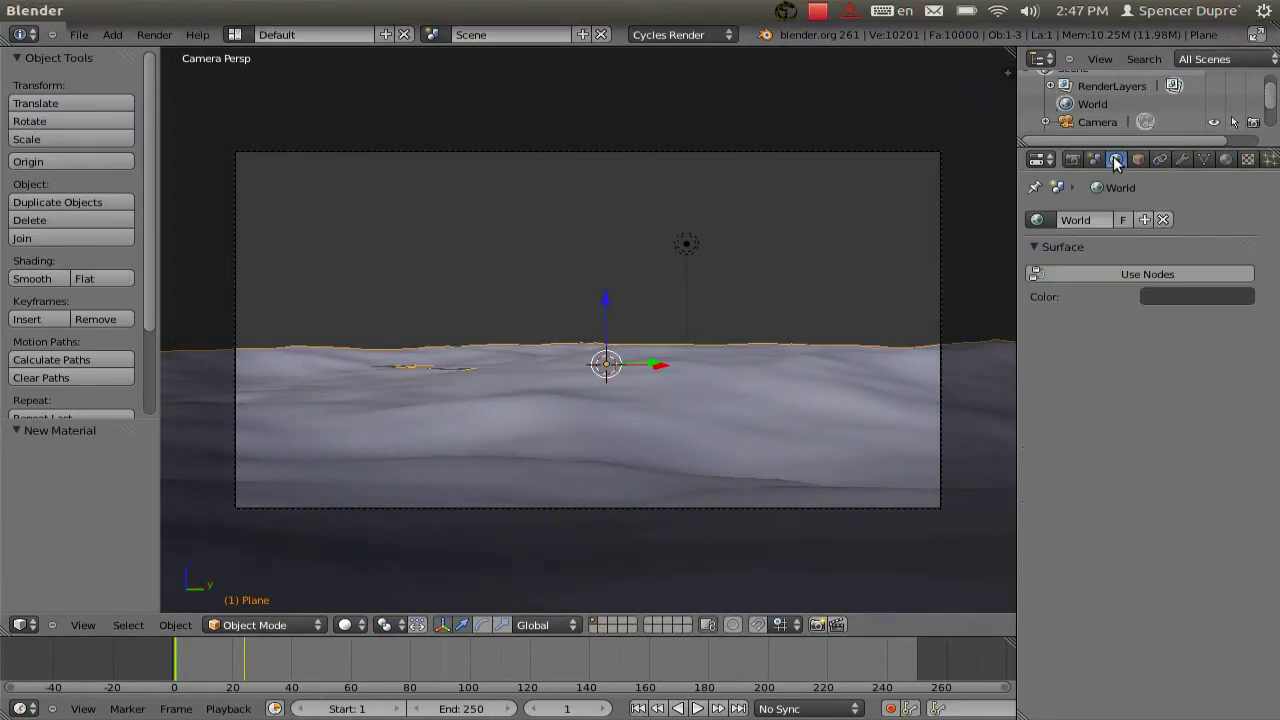
pyautogui.click(1116, 160)
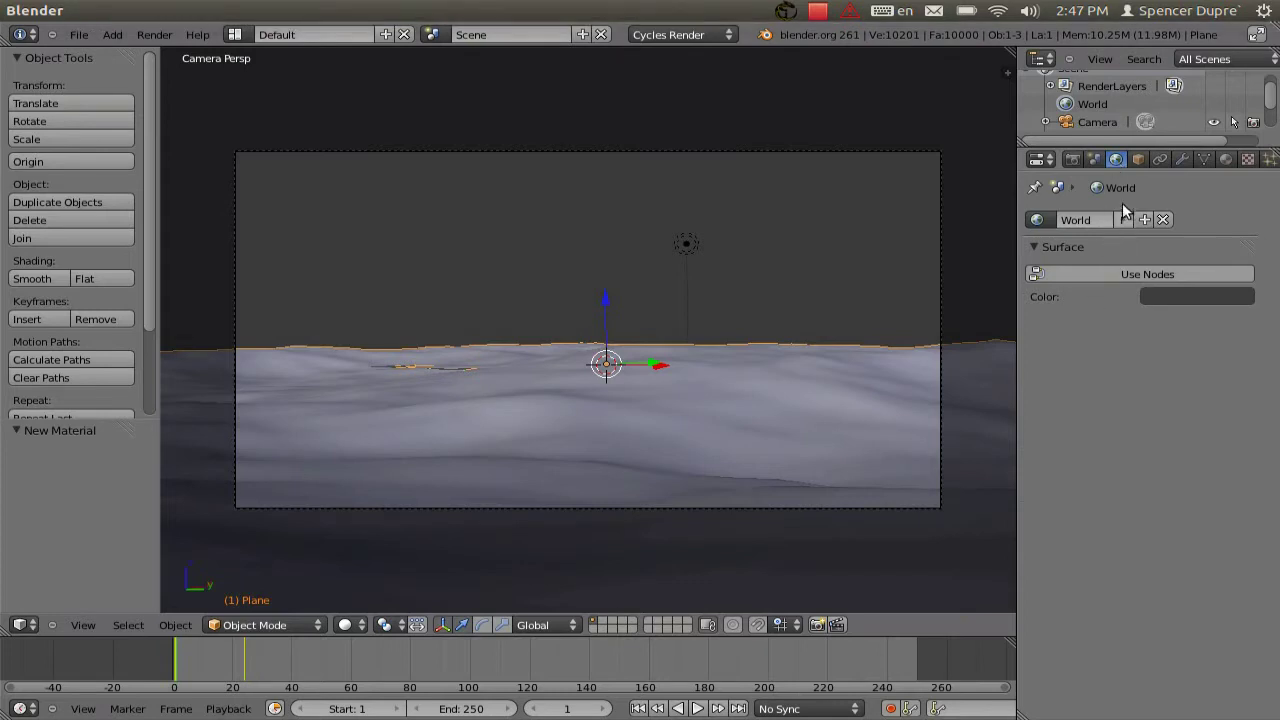
pyautogui.click(1158, 275)
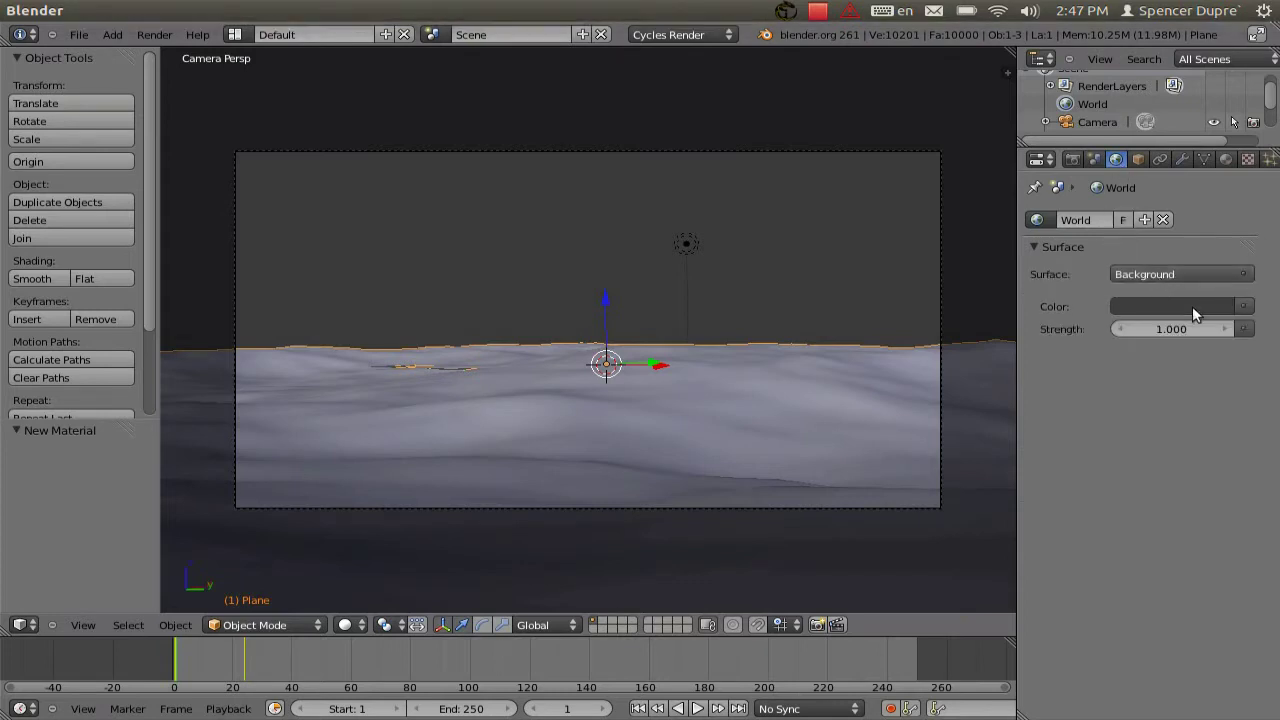
pyautogui.click(1238, 308)
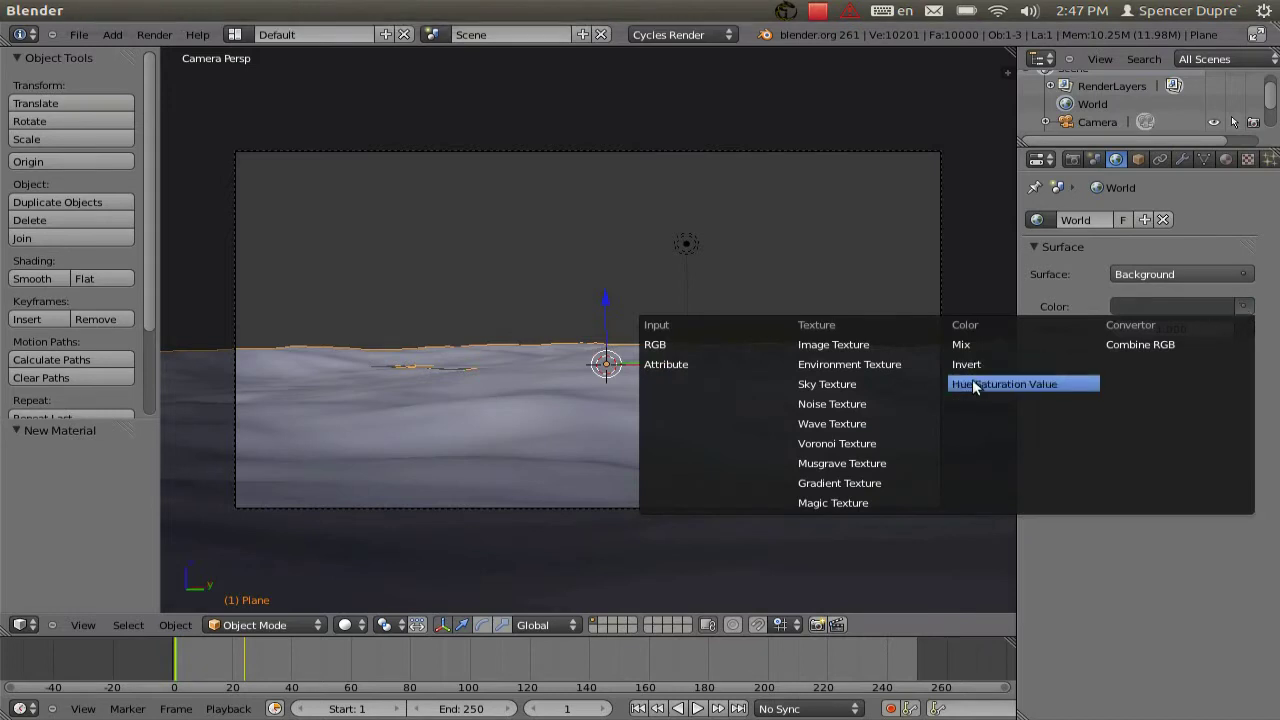
pyautogui.click(905, 384)
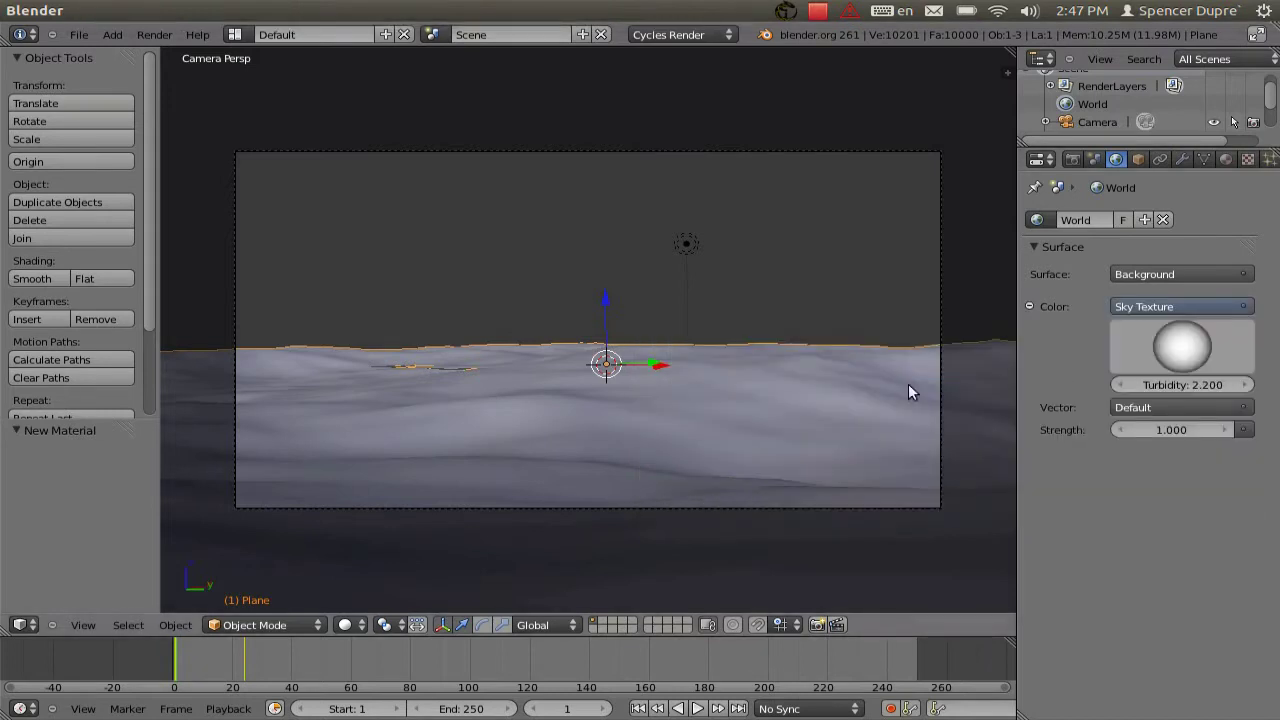
pyautogui.press('F12')
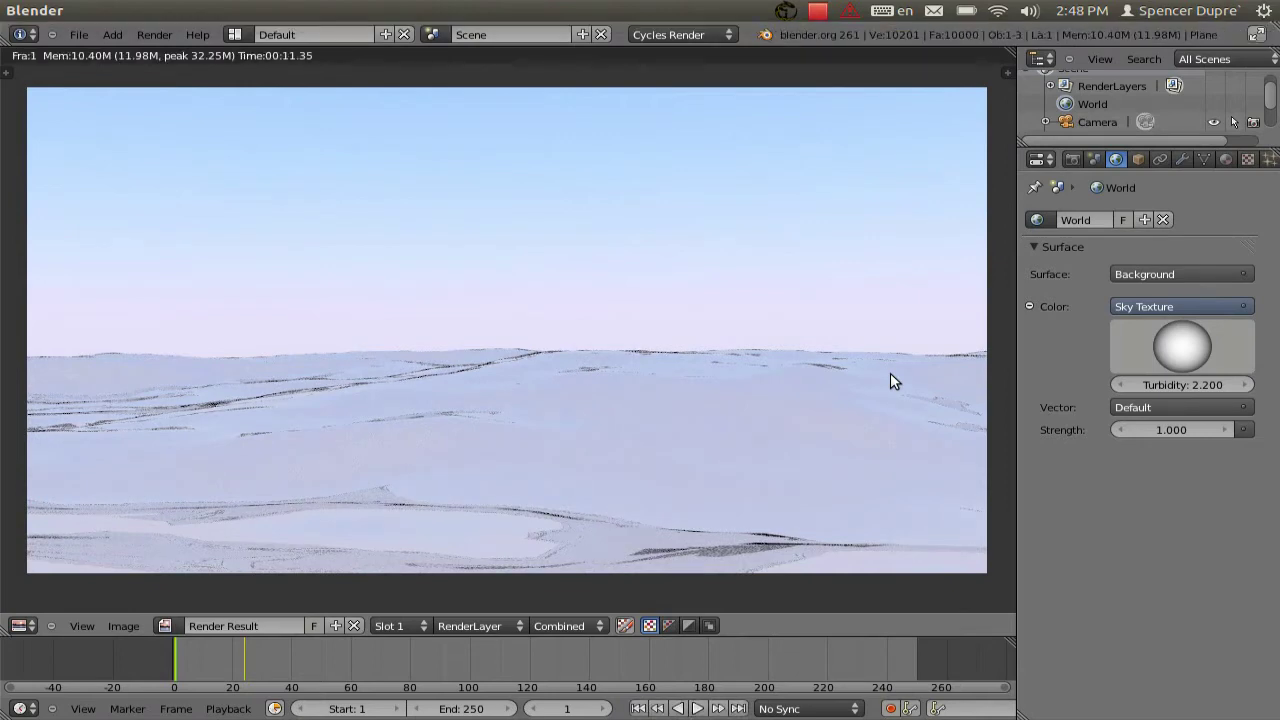
pyautogui.press('Escape')
# Orbit the view to a low side angle over the wavy ocean plane
pyautogui.moveTo(825, 398); pyautogui.dragTo(687, 419, button='middle')
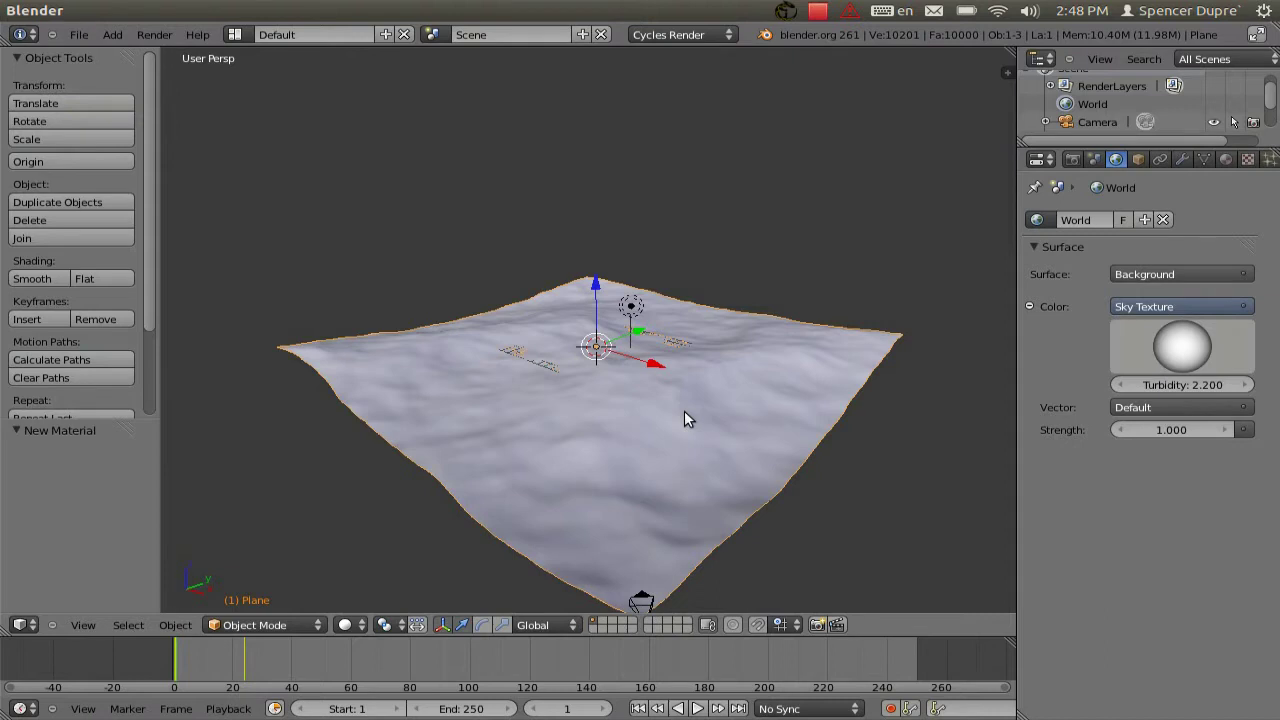
pyautogui.moveTo(666, 414); pyautogui.dragTo(725, 389, button='middle')
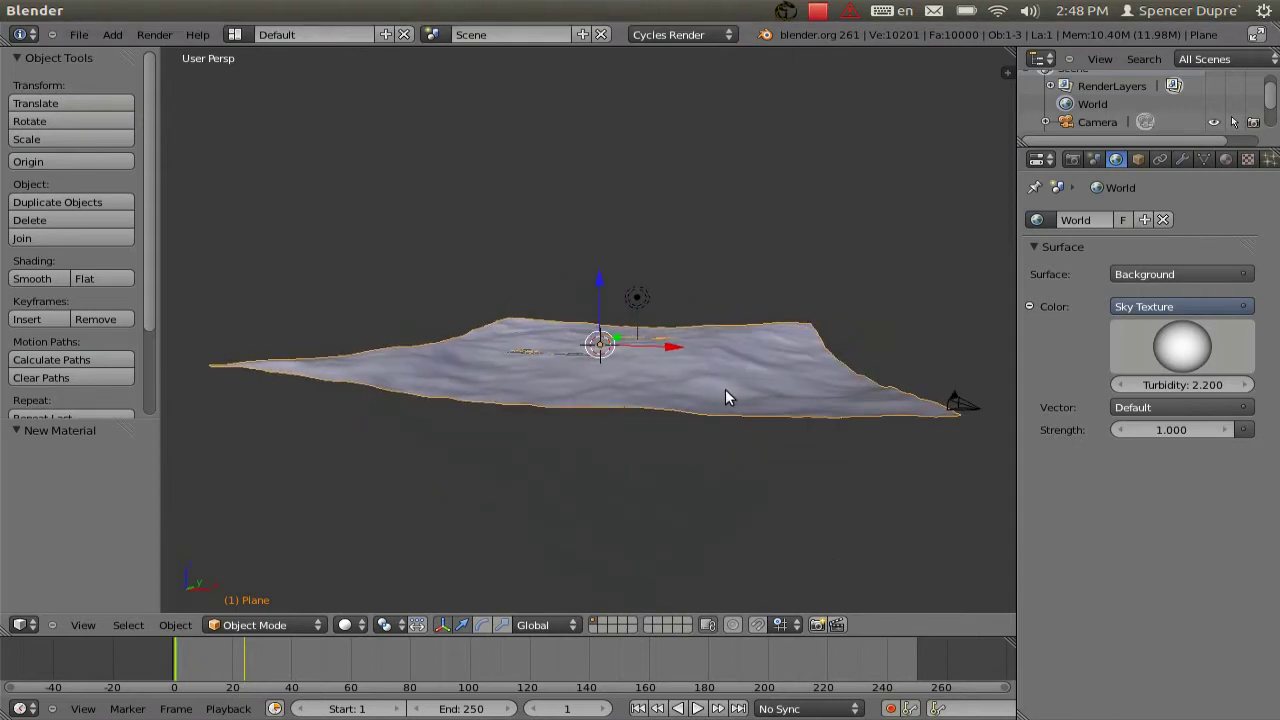
# Add a cube at the scene centre and switch to a front orthographic view
pyautogui.hotkey('shift', 'a')
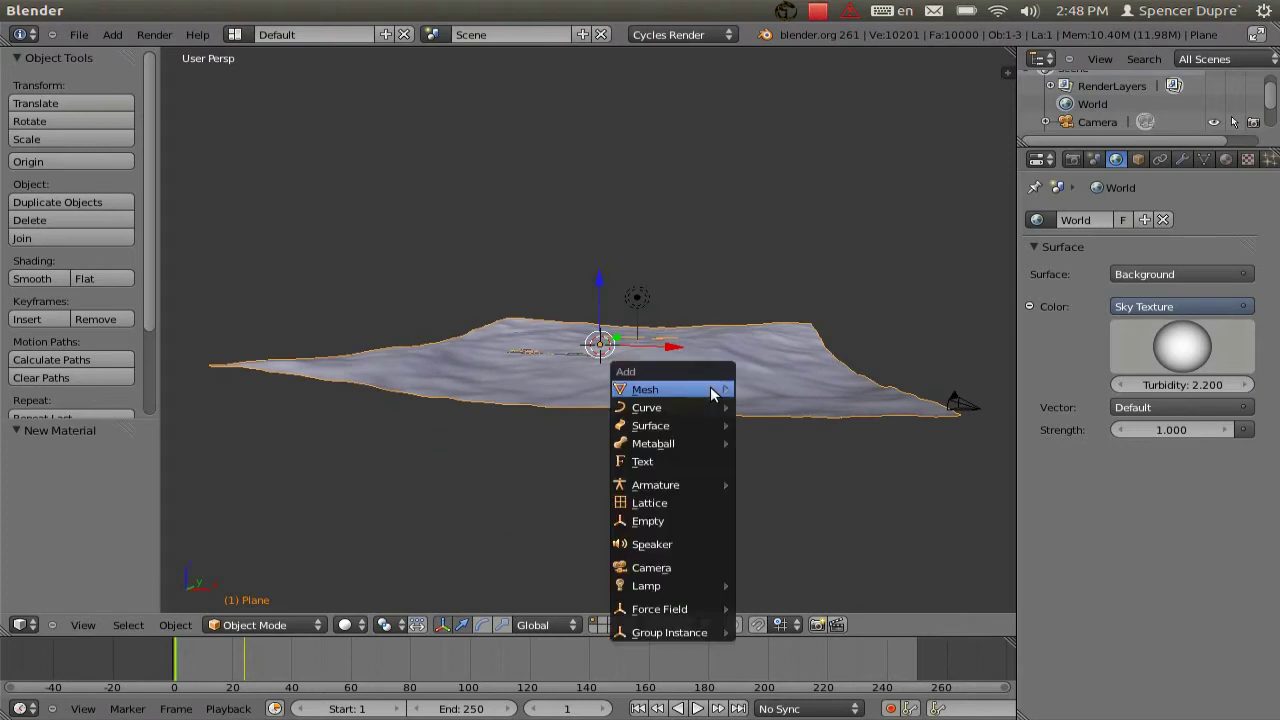
pyautogui.moveTo(713, 393)
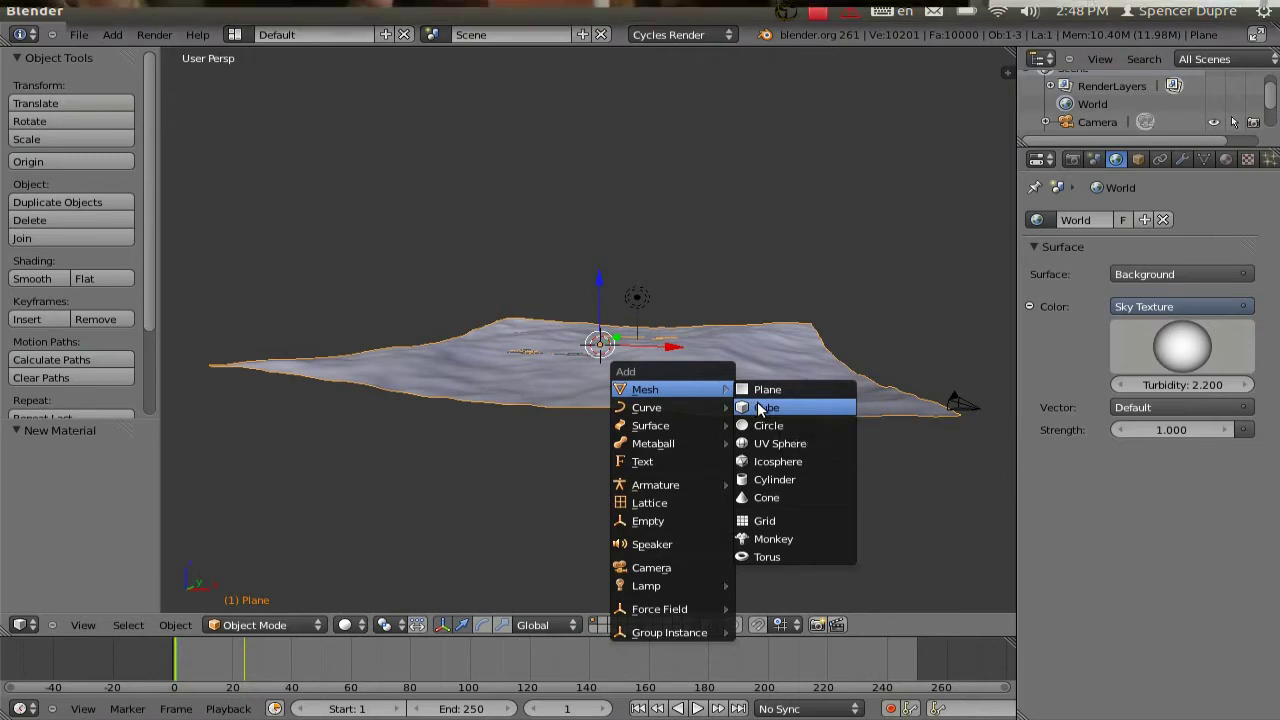
pyautogui.click(758, 407)
pyautogui.press('KP_1')
pyautogui.scroll(4, 735, 404)
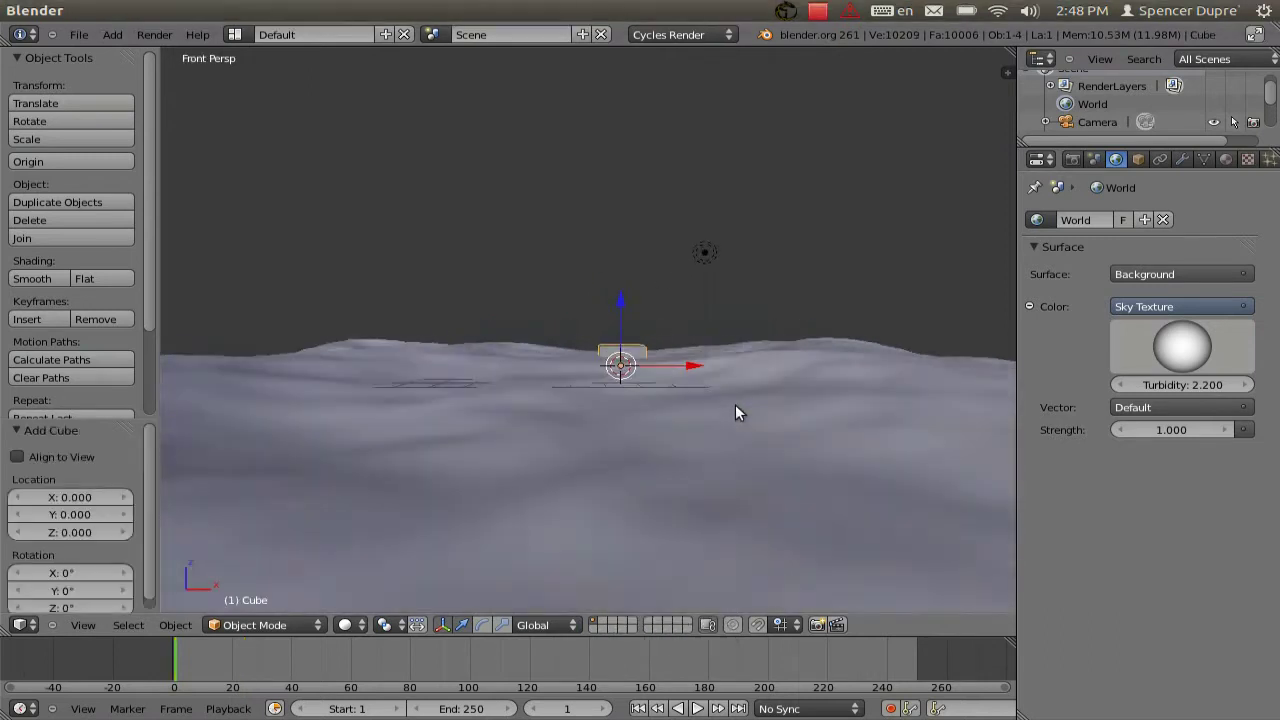
pyautogui.press('KP_5')
pyautogui.scroll(2, 700, 390)
pyautogui.scroll(3, 624, 293)
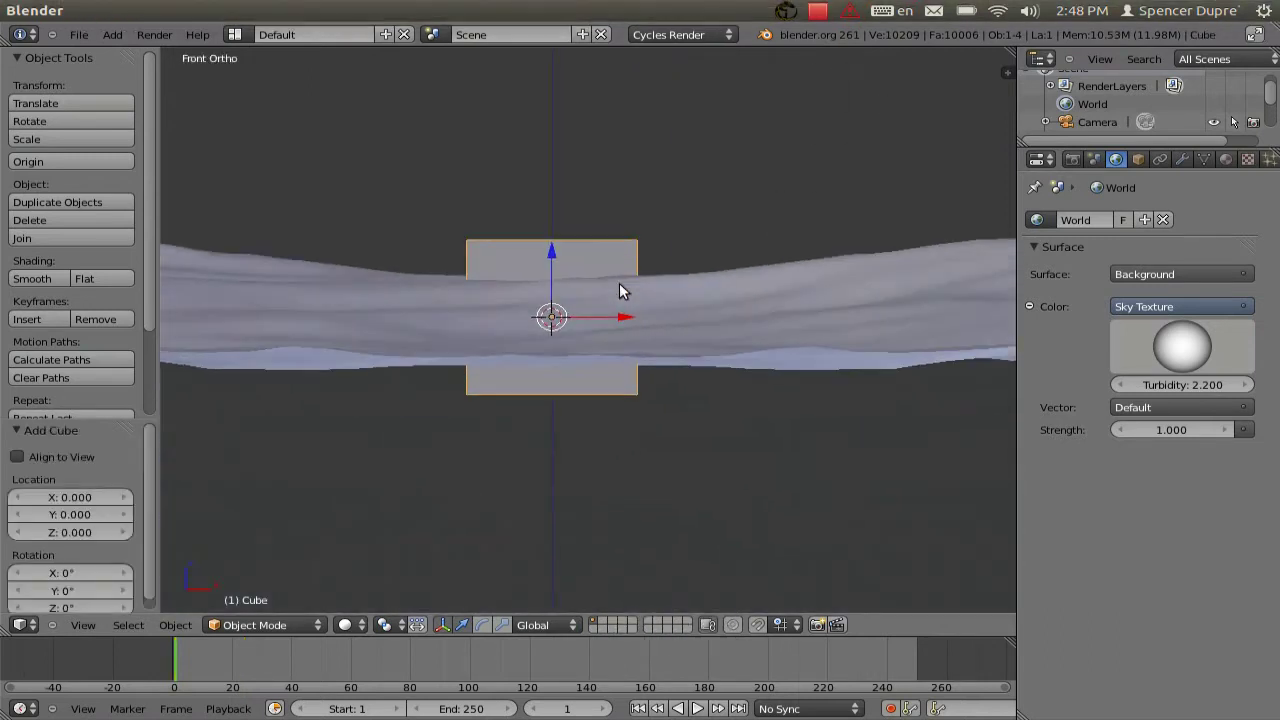
# In Edit Mode, lower the cube's mesh one unit along Z so its top meets the plane
pyautogui.press('Tab')
pyautogui.scroll(-2, 624, 293)
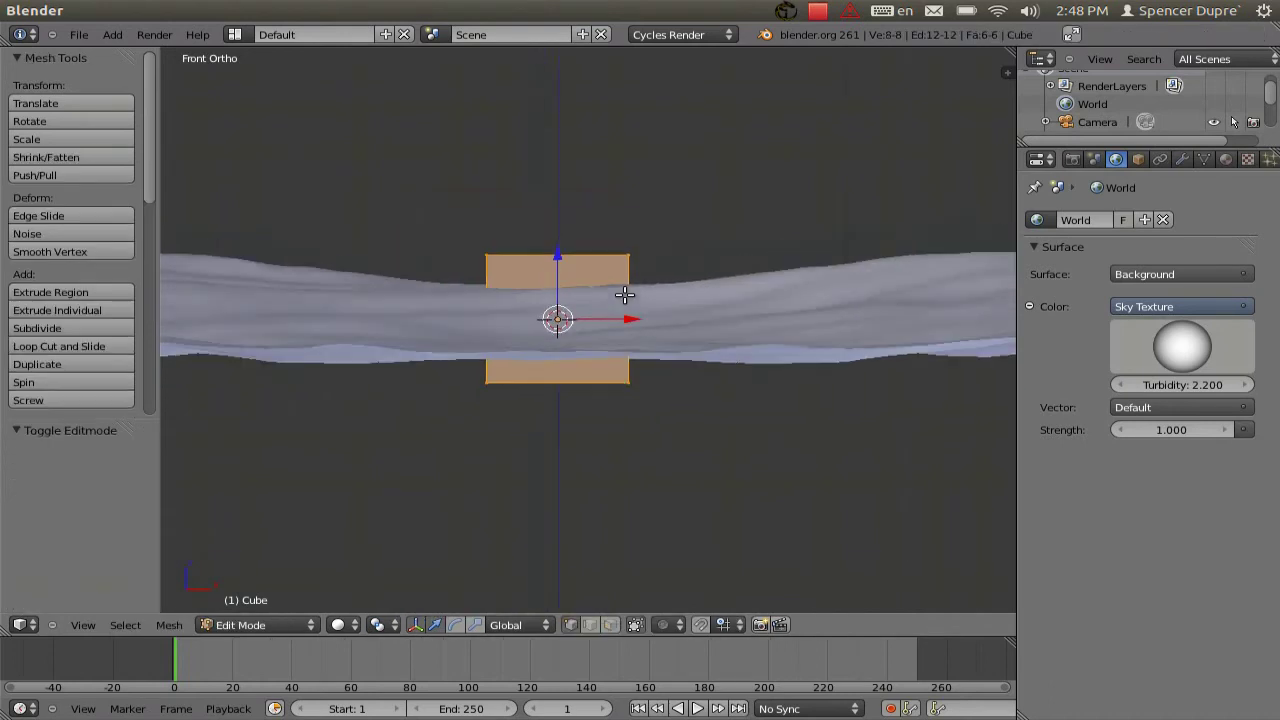
pyautogui.scroll(3, 624, 293)
pyautogui.press('g')
pyautogui.press('z')
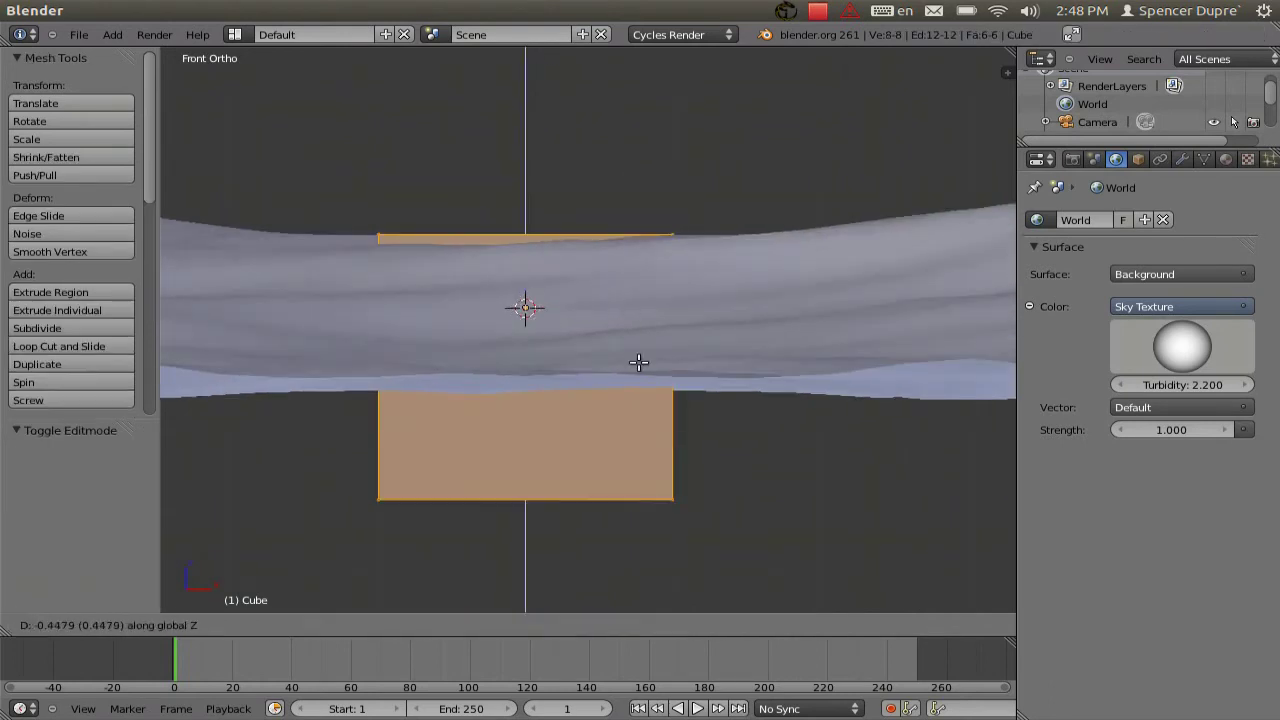
pyautogui.click(637, 427)
pyautogui.moveTo(734, 351); pyautogui.dragTo(740, 294, button='middle')
pyautogui.press('Tab')
pyautogui.press('KP_1')
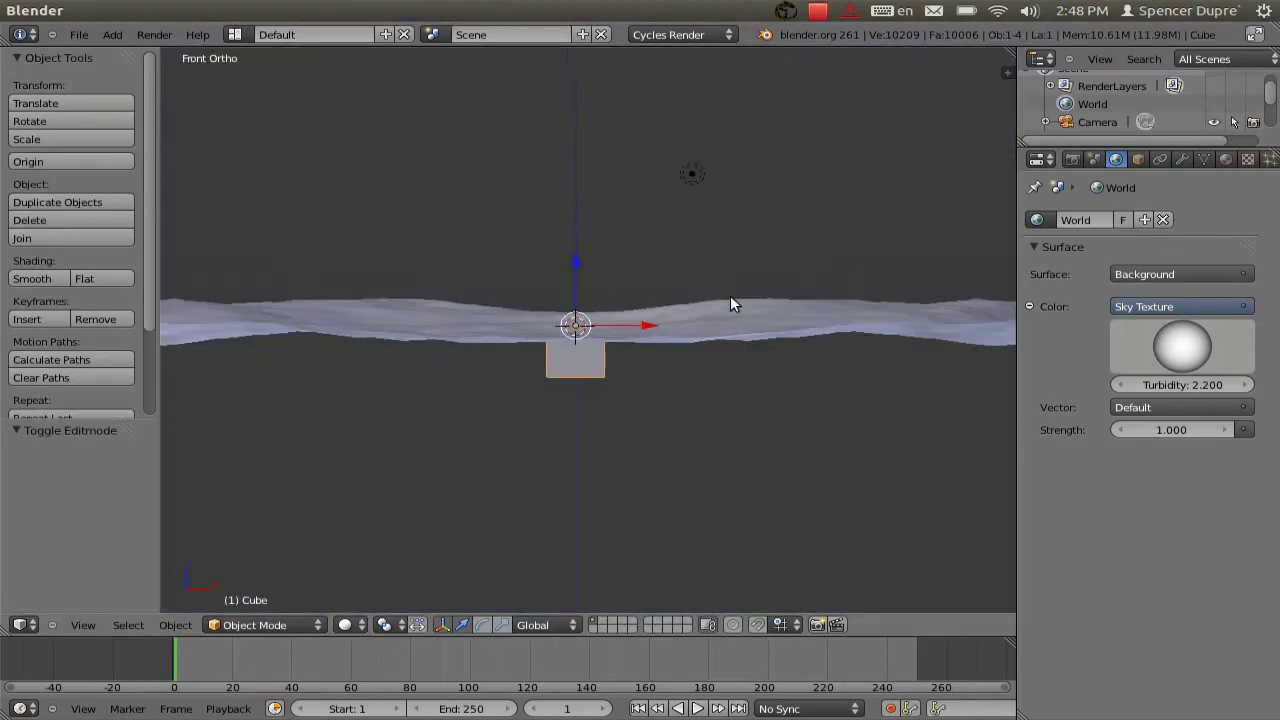
pyautogui.scroll(8, 730, 297)
pyautogui.scroll(-11, 706, 327)
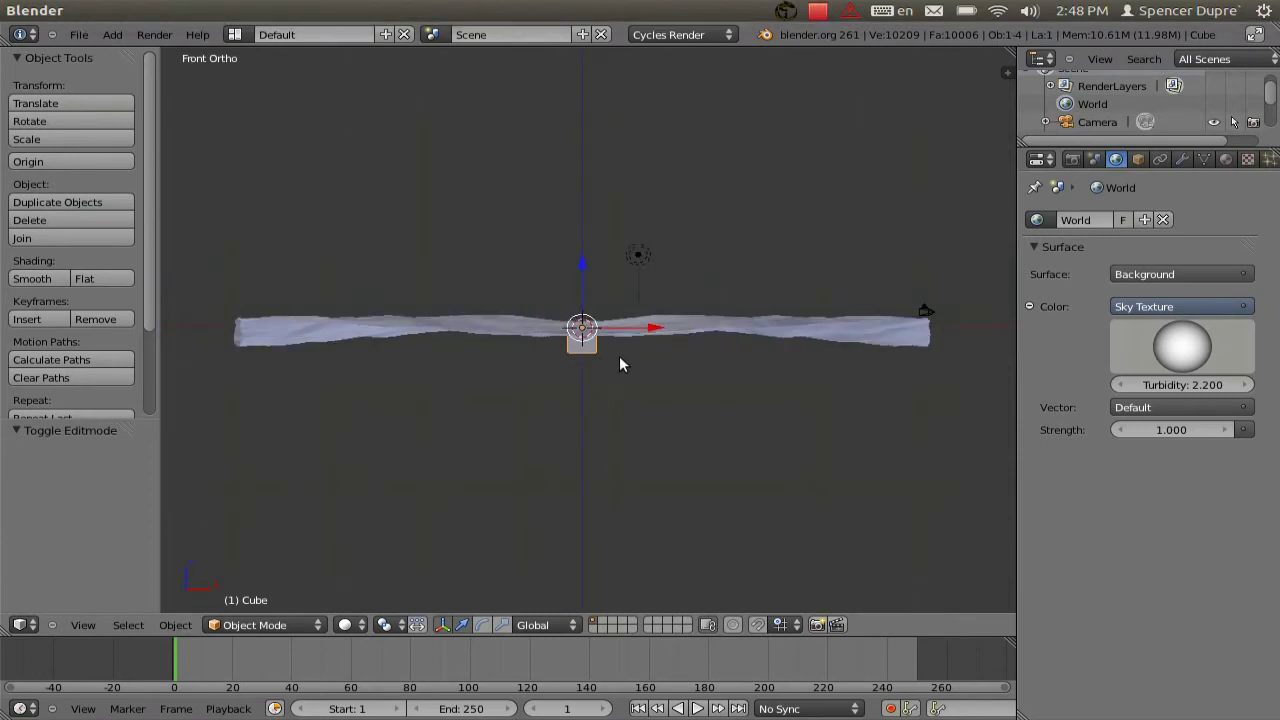
# Scale the cube uniformly to 26.19
pyautogui.press('s')
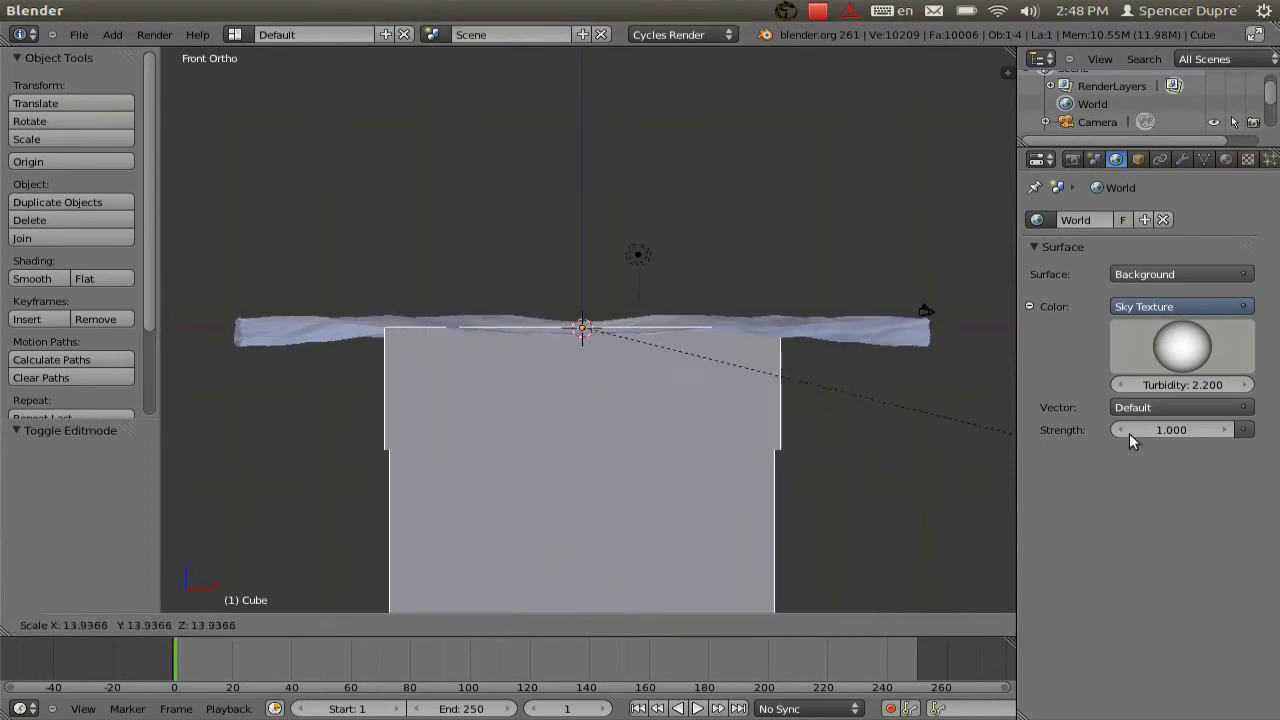
pyautogui.rightClick(800, 357)
pyautogui.scroll(-3, 644, 393)
pyautogui.scroll(-4, 629, 397)
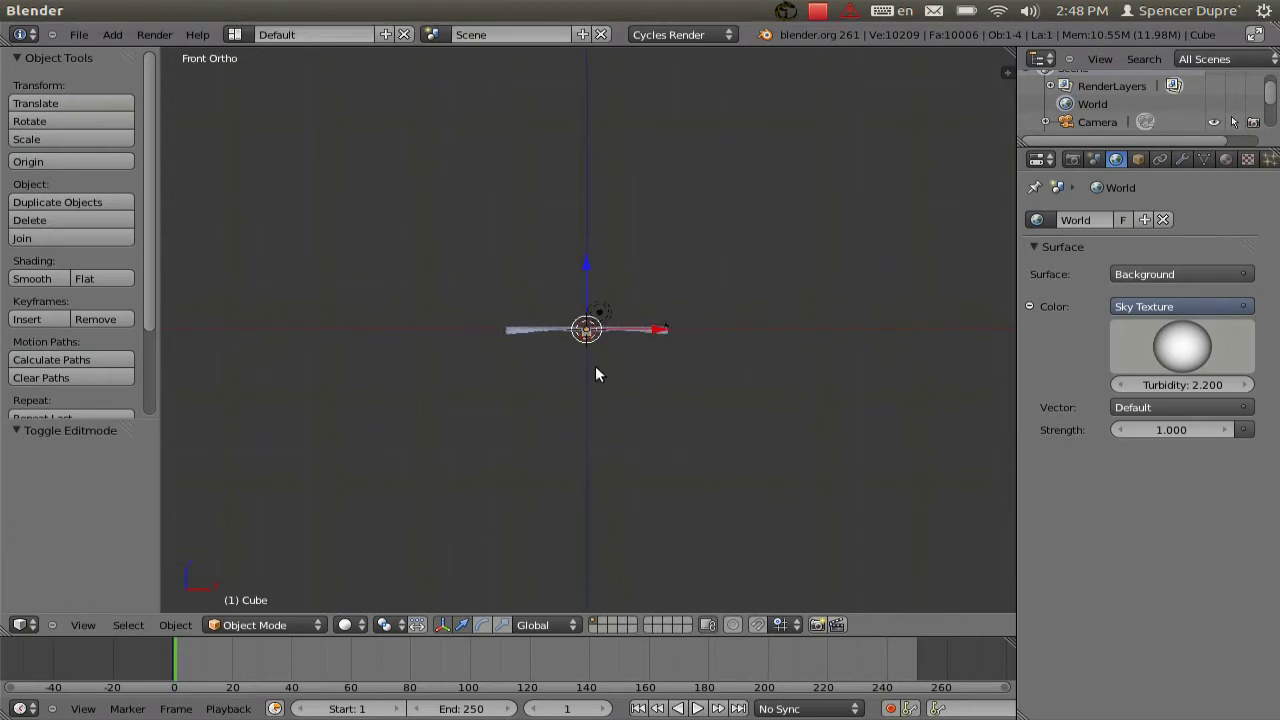
pyautogui.press('s')
pyautogui.rightClick(645, 357)
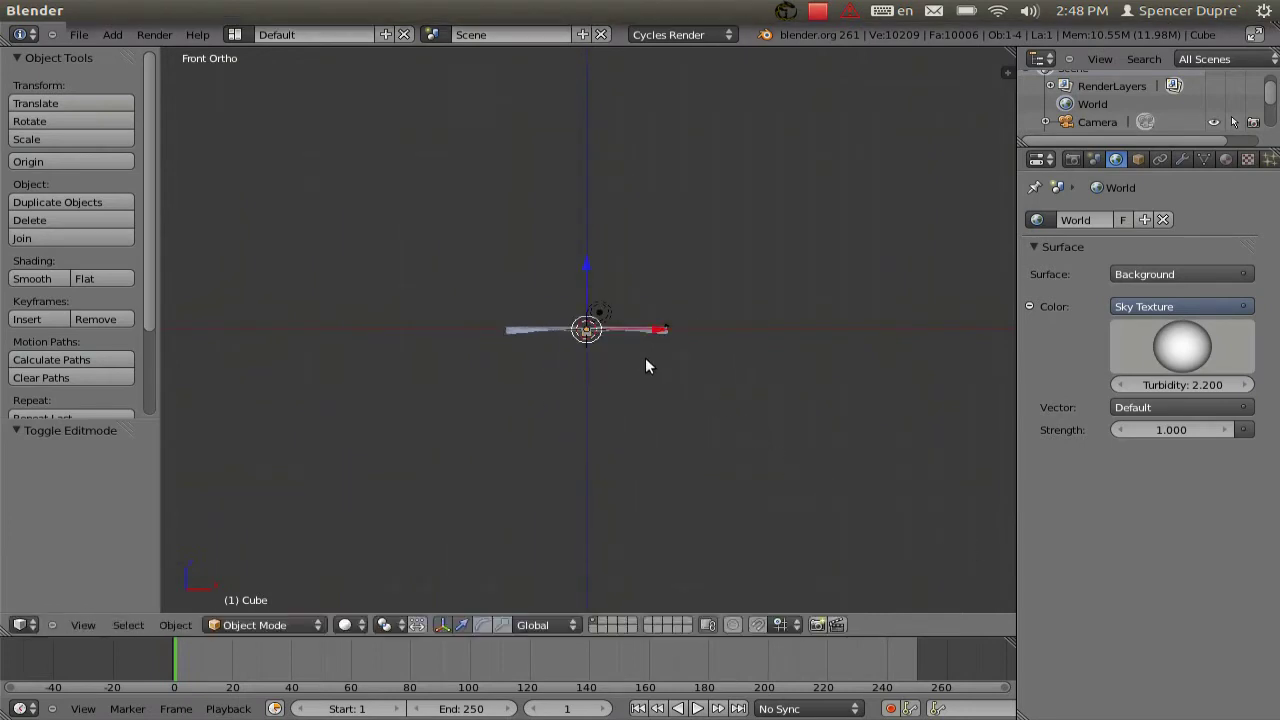
pyautogui.press('s')
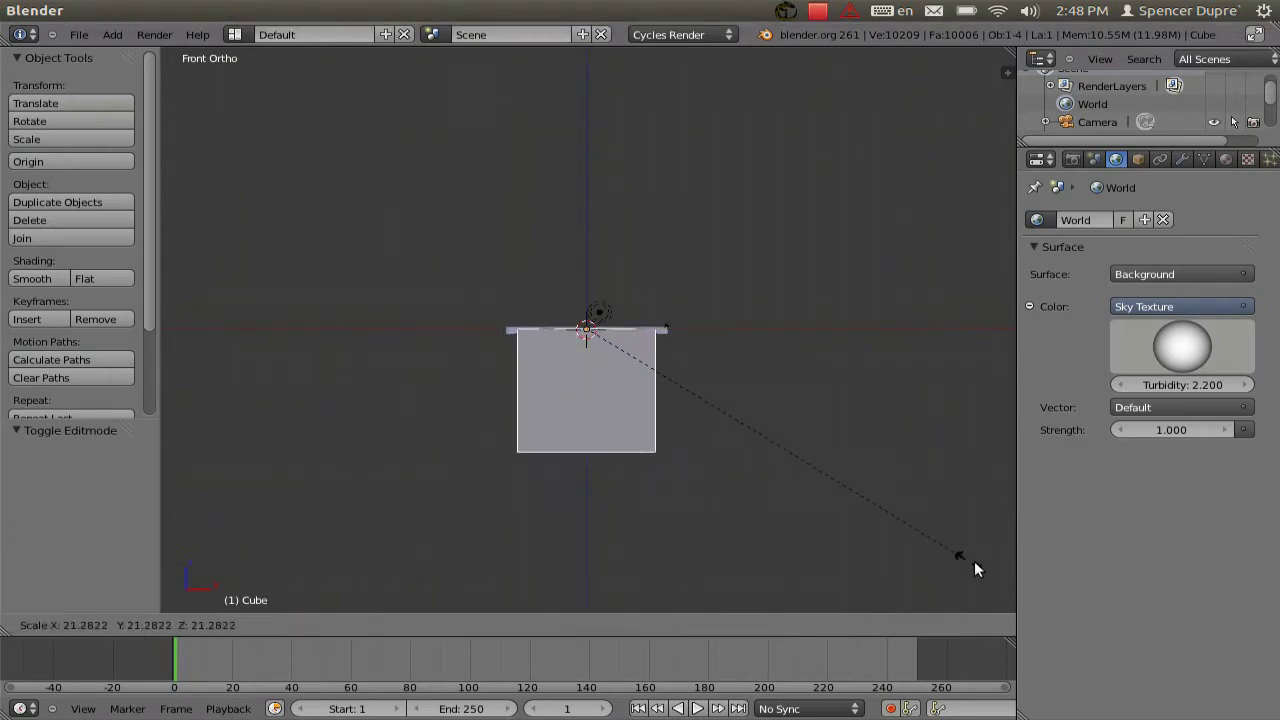
pyautogui.click(1065, 600)
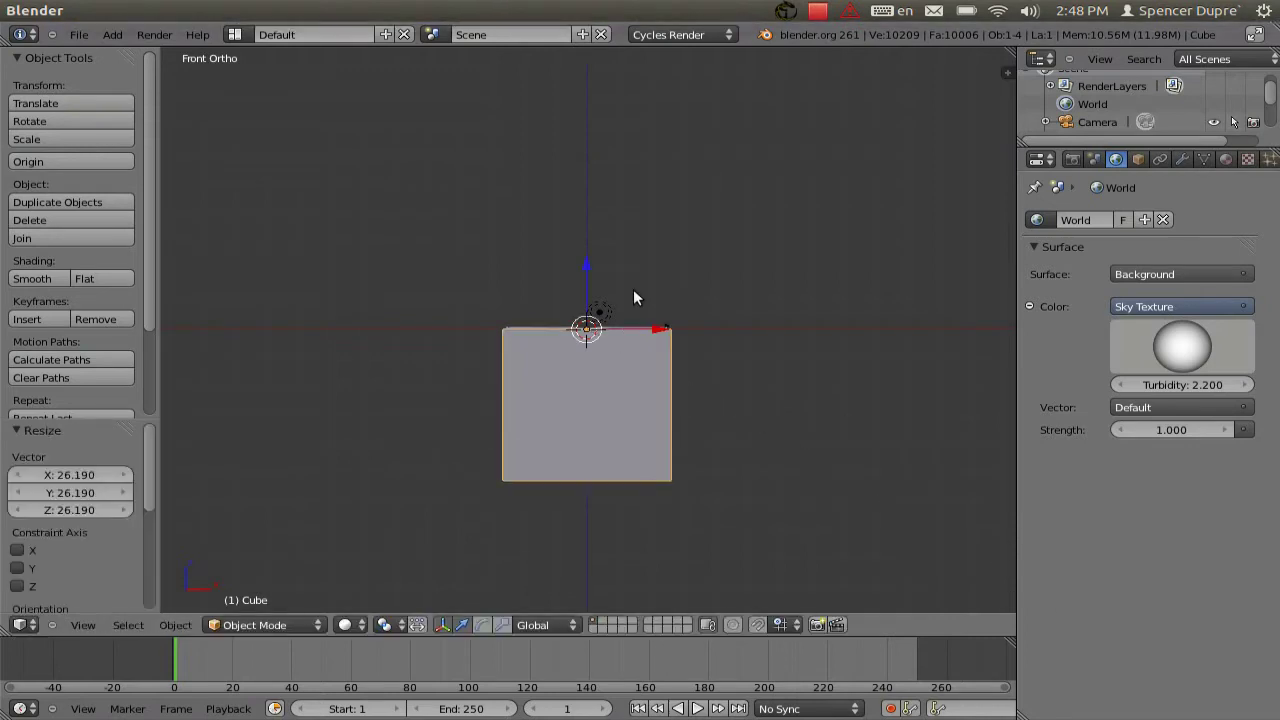
# Lower the cube slightly along Z so it sits below the ocean
pyautogui.moveTo(634, 294); pyautogui.dragTo(623, 349, button='middle')
pyautogui.scroll(4, 620, 343)
pyautogui.press('g')
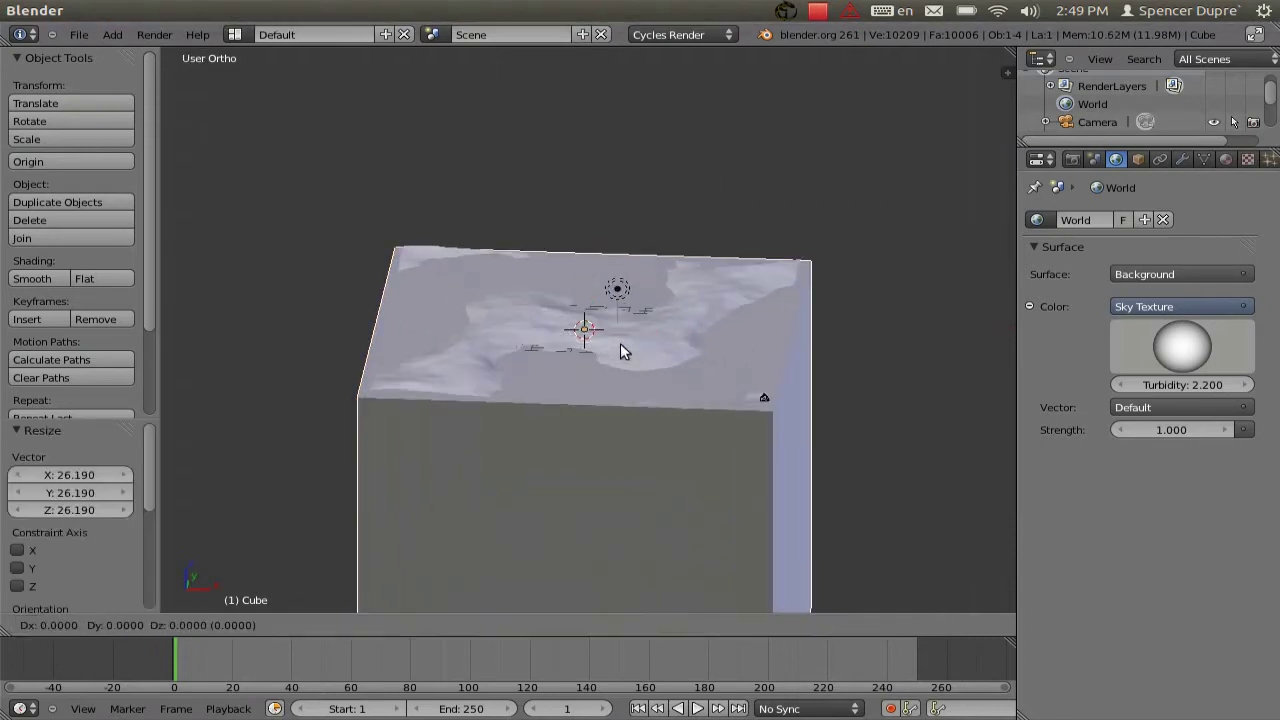
pyautogui.press('z')
pyautogui.click(620, 358)
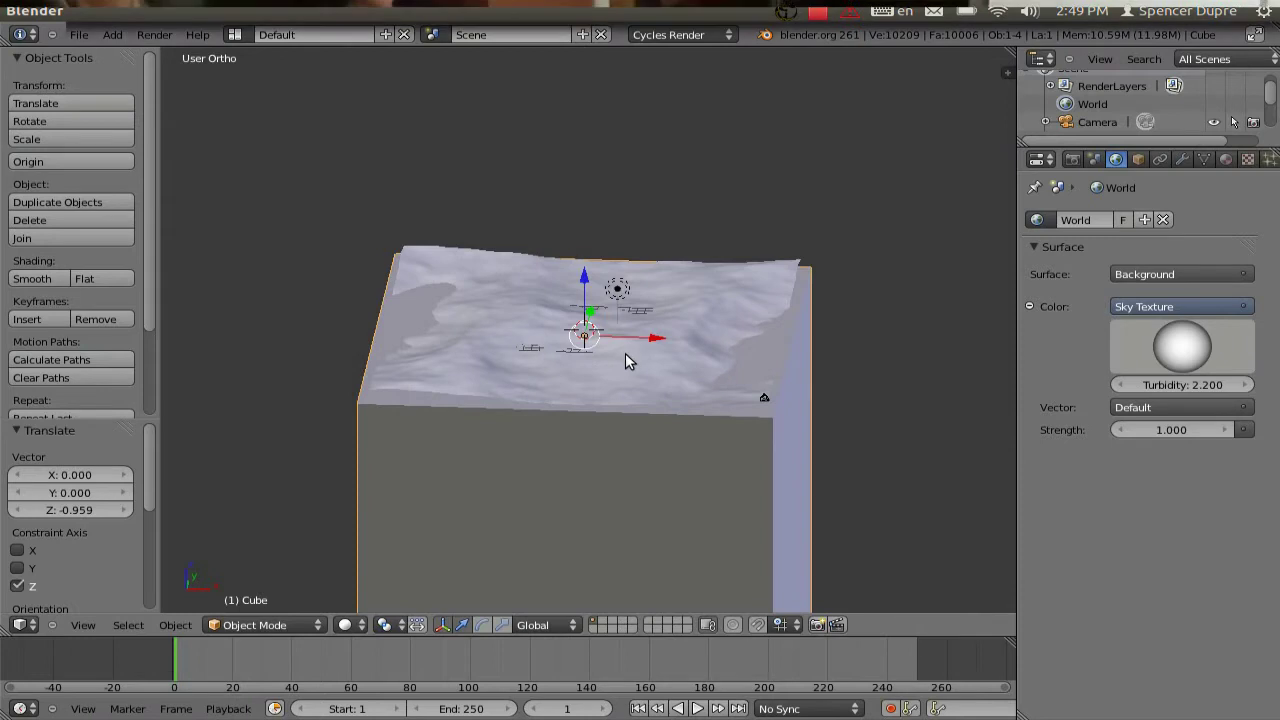
# Delete the cube's top face in face-select mode, then start an F12 Cycles render
pyautogui.press('Tab')
pyautogui.scroll(2, 625, 355)
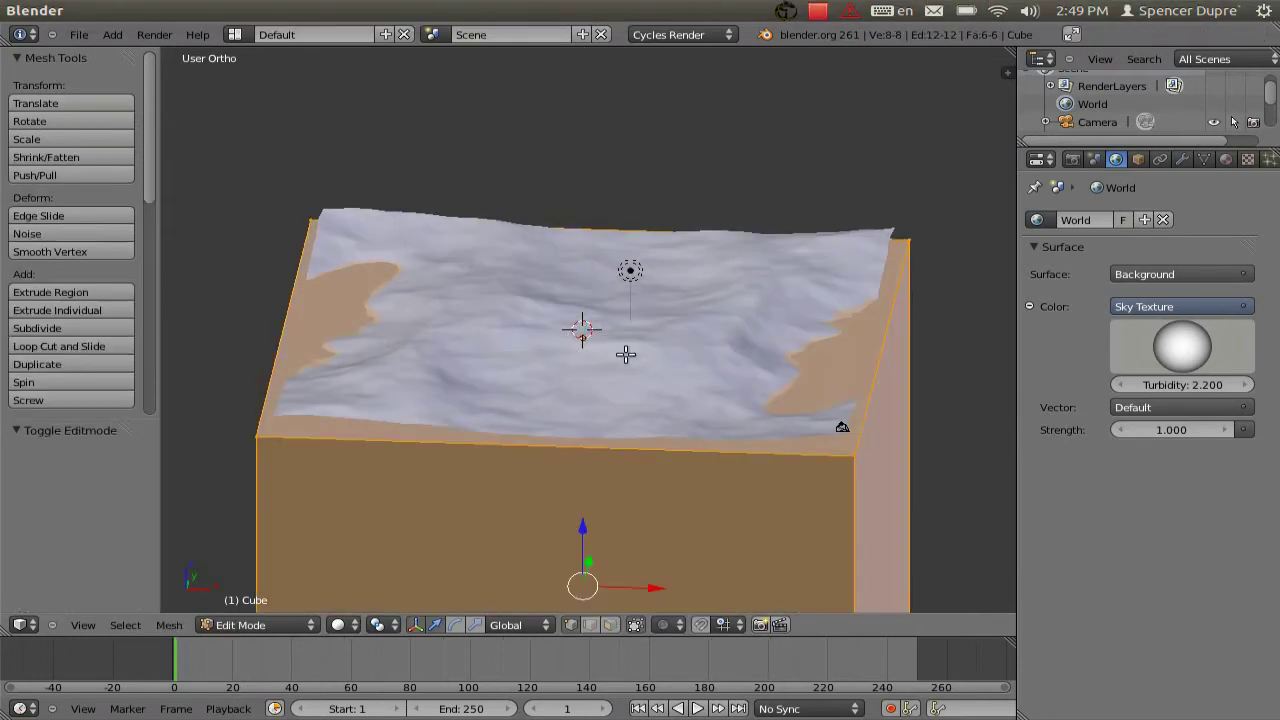
pyautogui.click(612, 625)
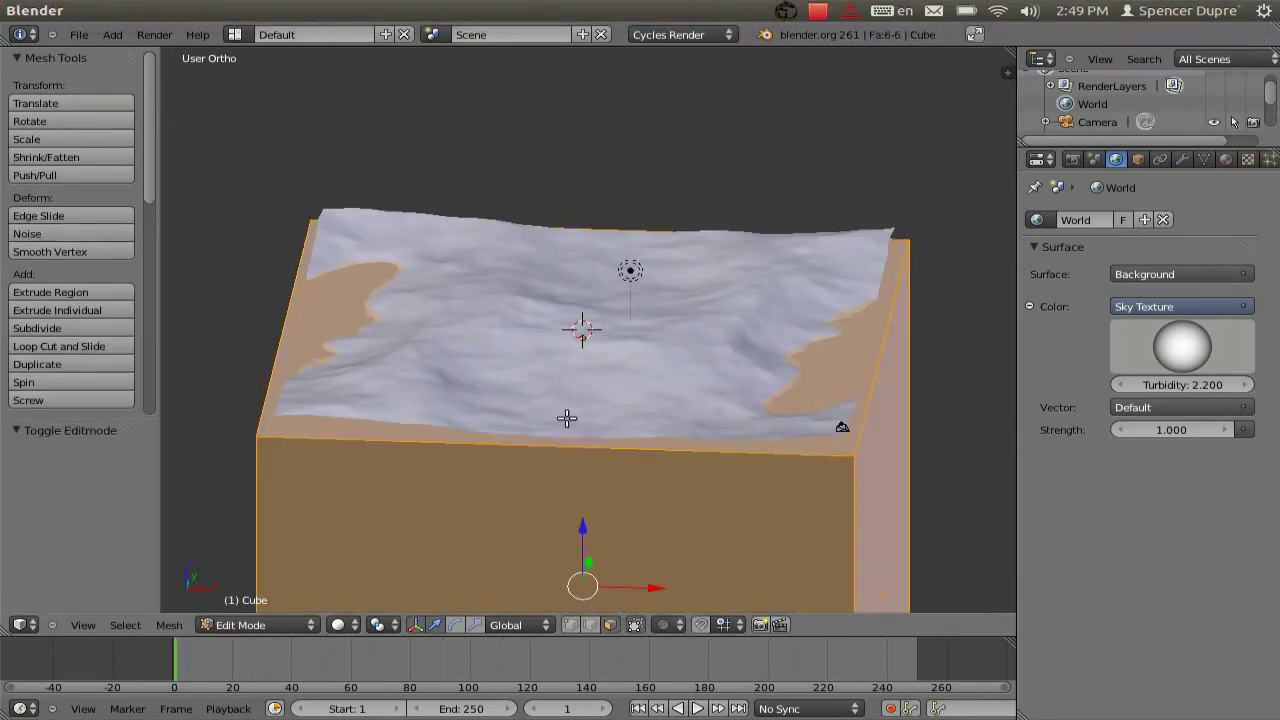
pyautogui.rightClick(577, 372)
pyautogui.press('x')
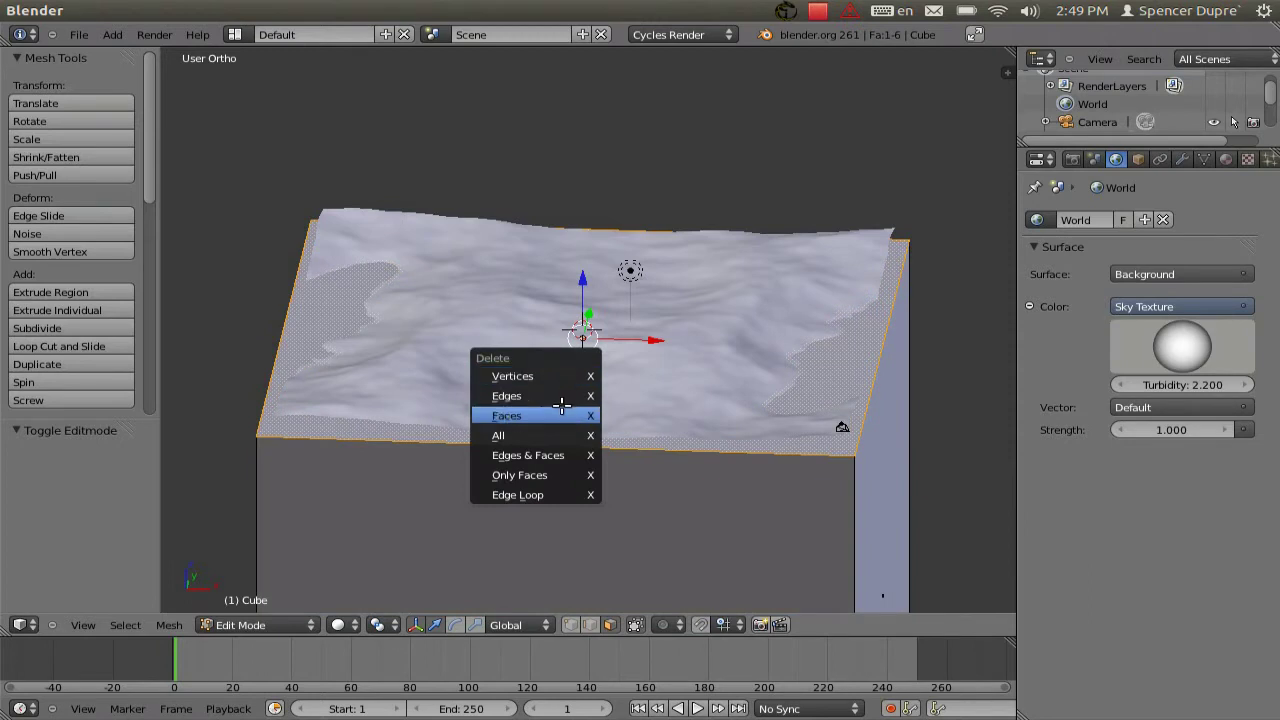
pyautogui.click(576, 414)
pyautogui.press('Tab')
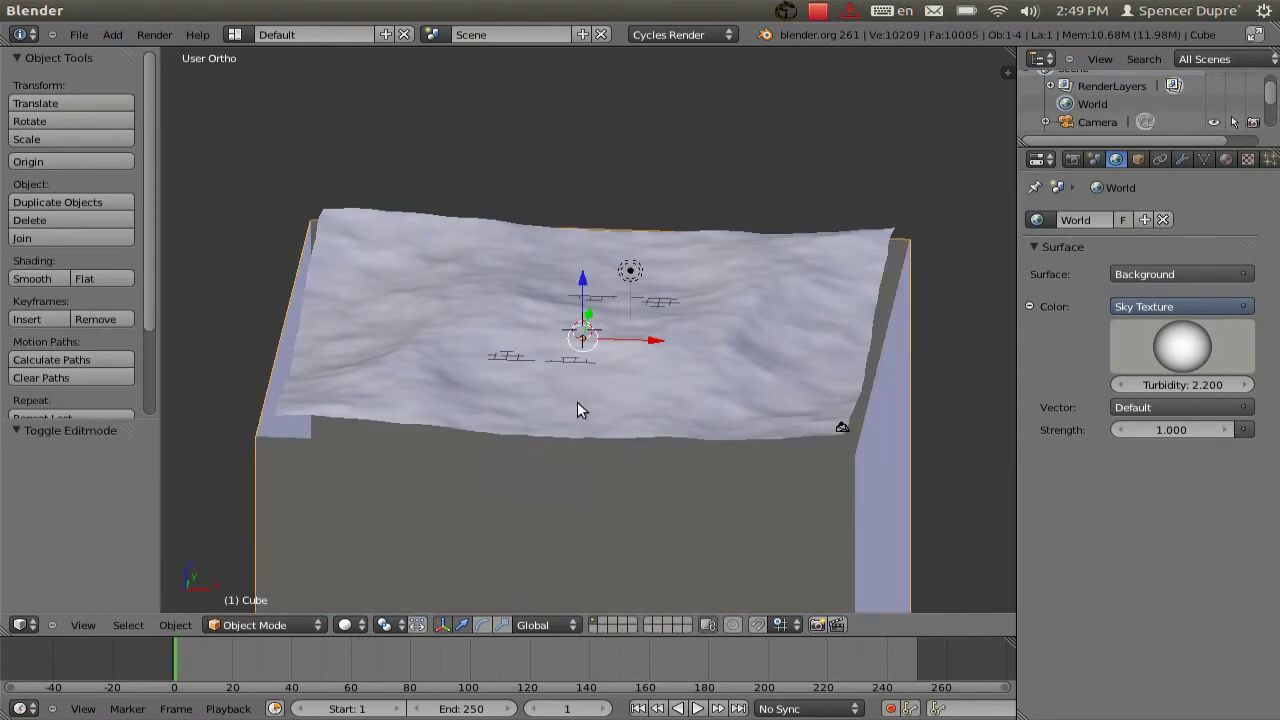
pyautogui.press('F12')
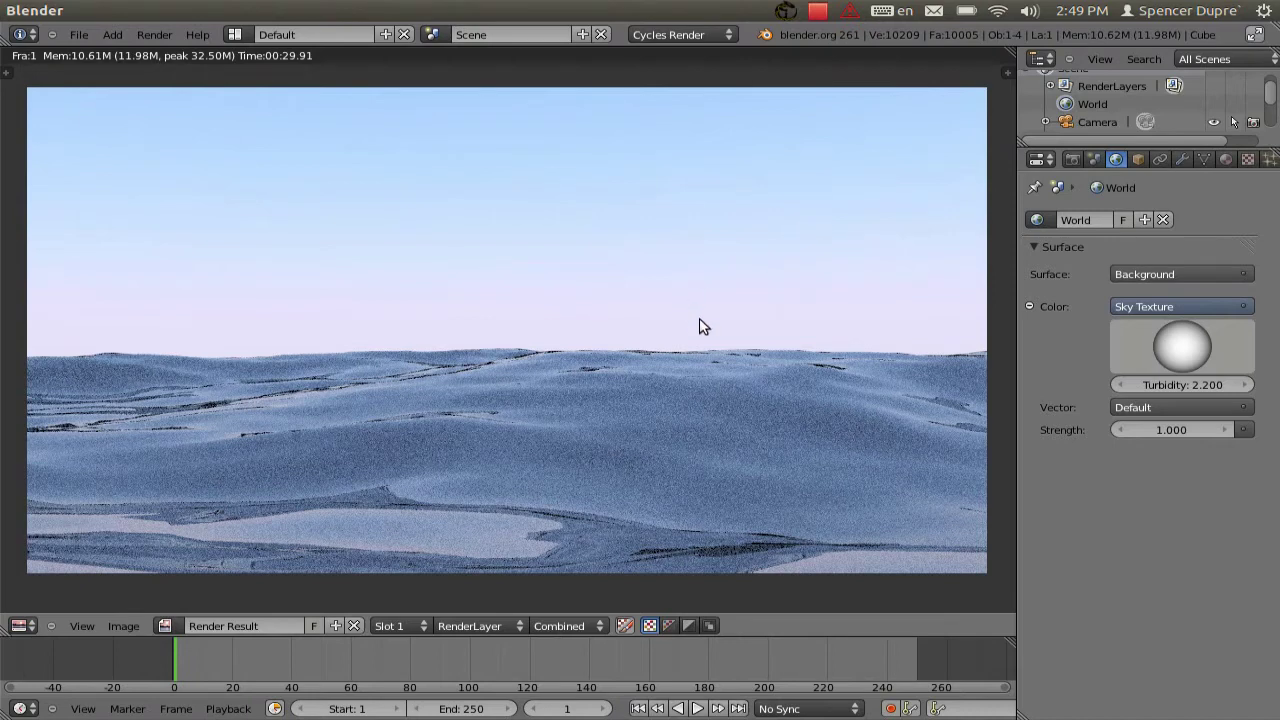
# Let the Cycles render finish, then close the Render Result window
pyautogui.press('Escape')
# In the Render tab's Integrator panel, set preview samples to 0
pyautogui.click(1072, 159)
pyautogui.scroll(-3, 1138, 365)
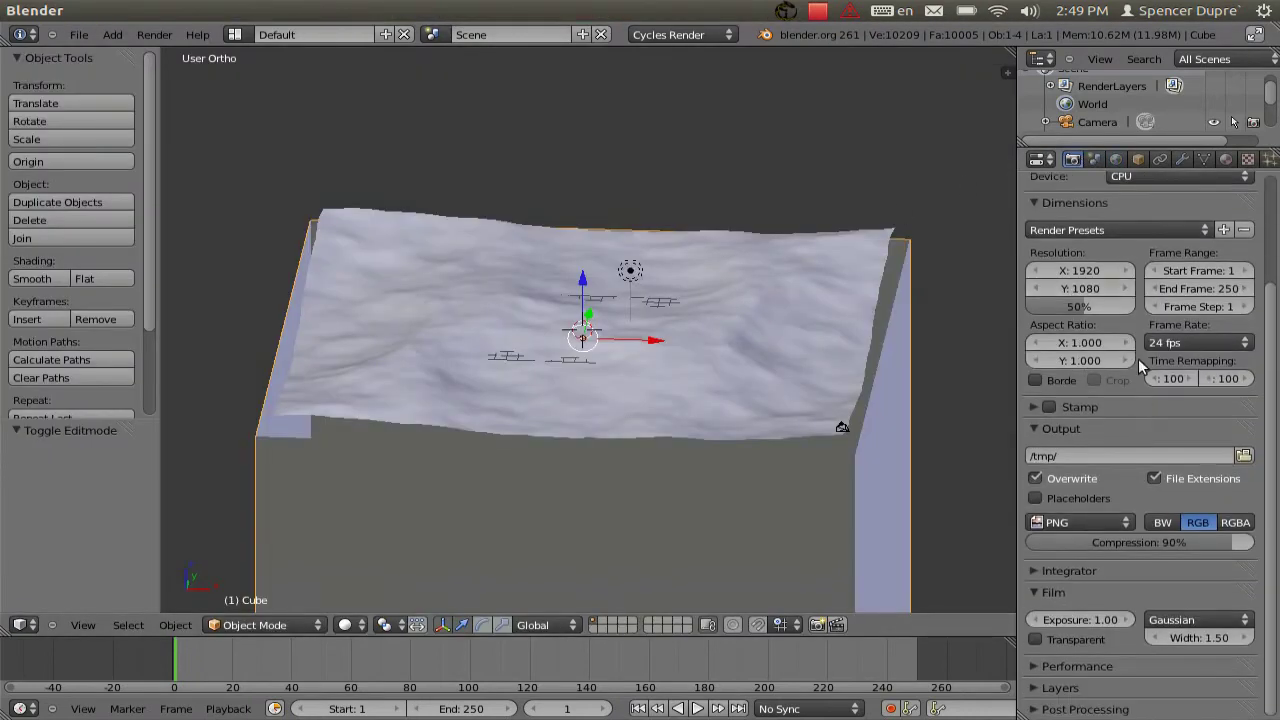
pyautogui.click(1055, 570)
pyautogui.scroll(-4, 1052, 562)
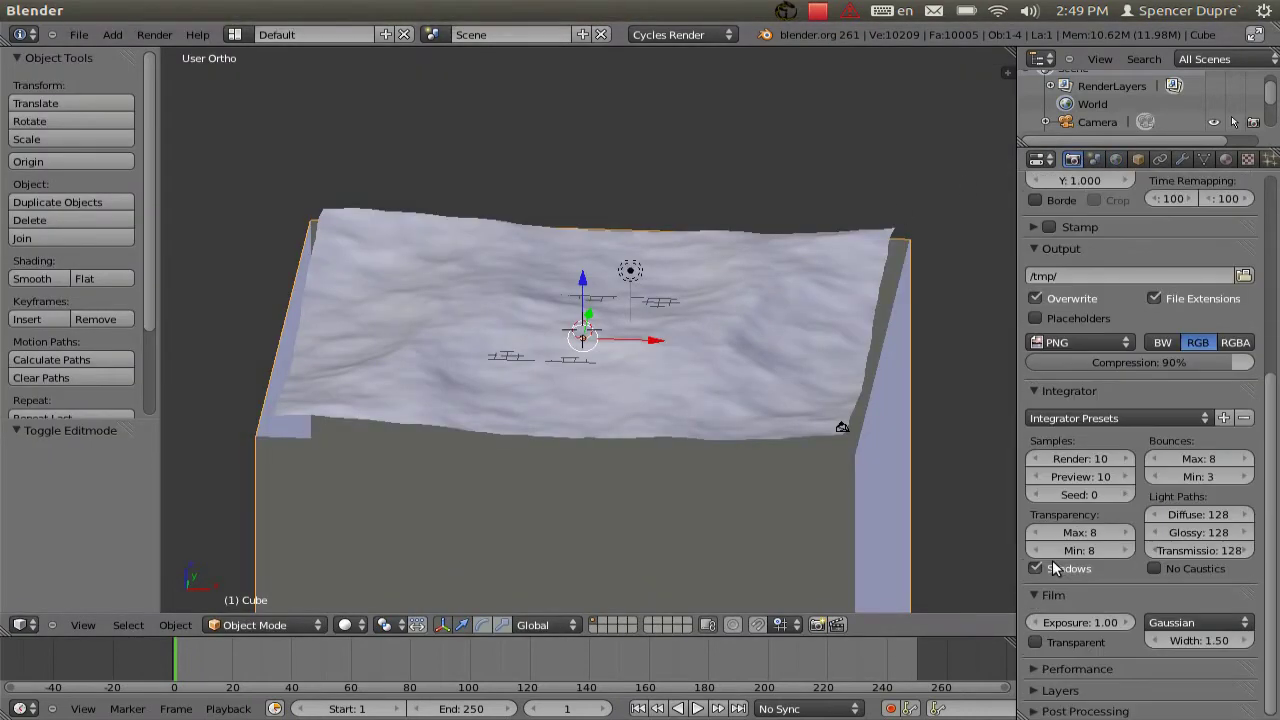
pyautogui.click(1094, 459)
pyautogui.write('16')
pyautogui.press('Return')
pyautogui.click(1098, 477)
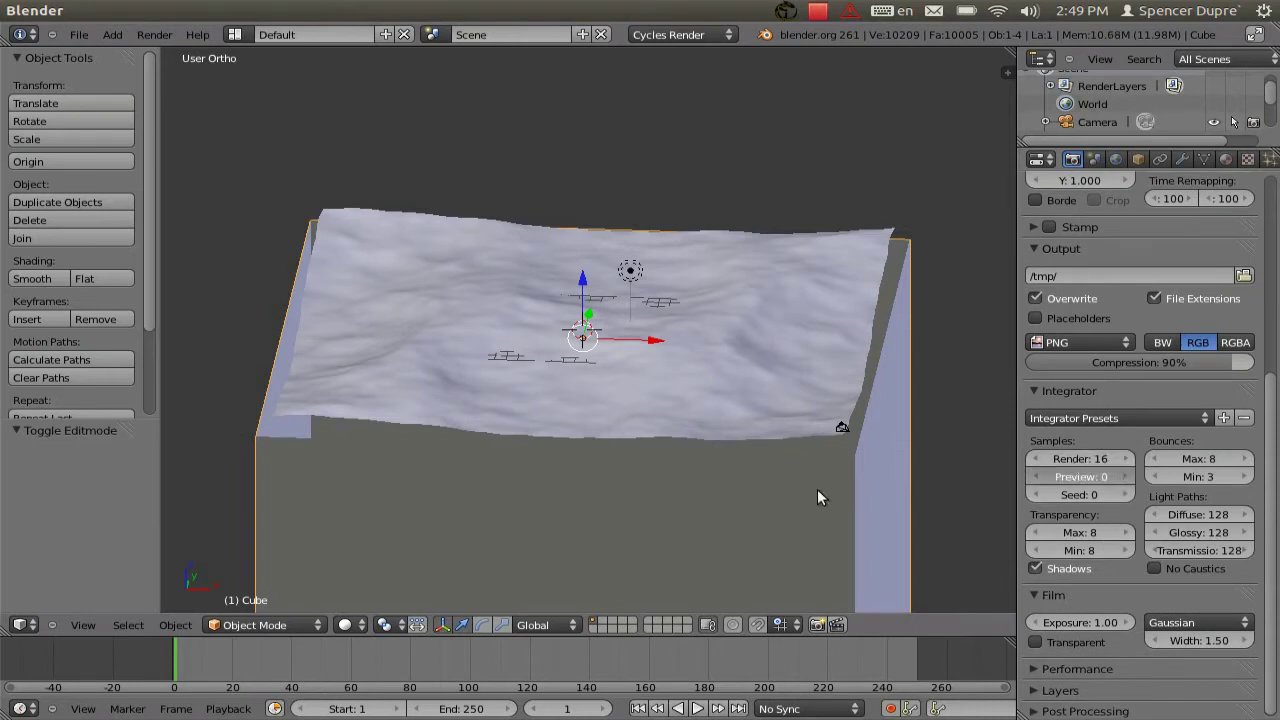
pyautogui.write('0')
pyautogui.press('Return')
# Set the render samples to 1024
pyautogui.click(1065, 461)
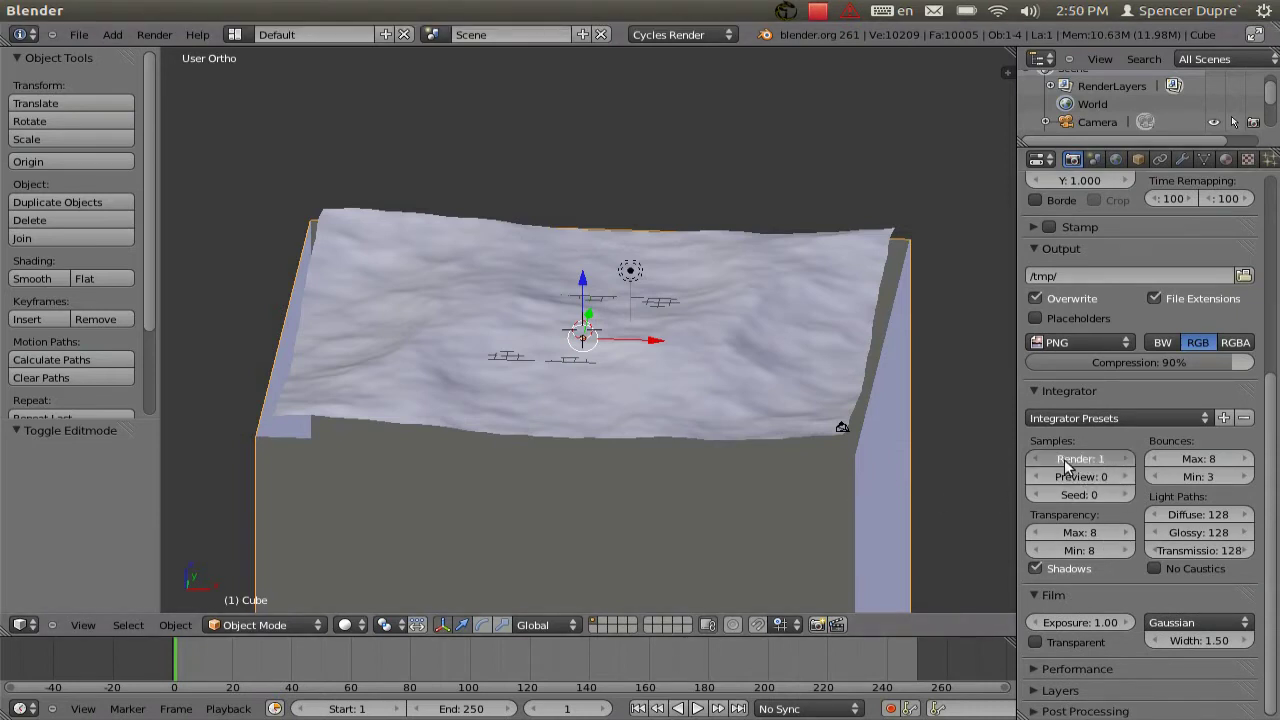
pyautogui.write('59')
pyautogui.press('Return')
pyautogui.click(1078, 460)
pyautogui.write('1024')
pyautogui.press('Return')
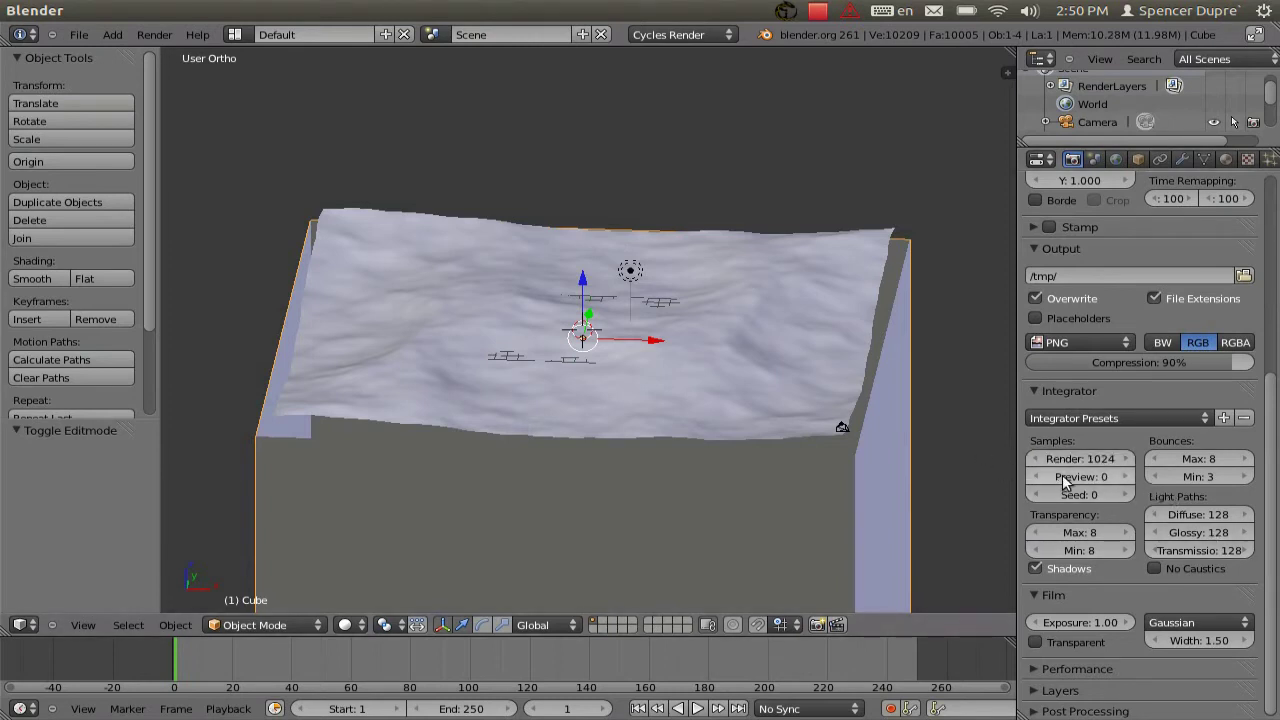
# Preview the ocean in Rendered shading through the camera, then return to Solid shading
pyautogui.moveTo(860, 470); pyautogui.dragTo(740, 484, button='middle')
pyautogui.click(345, 624)
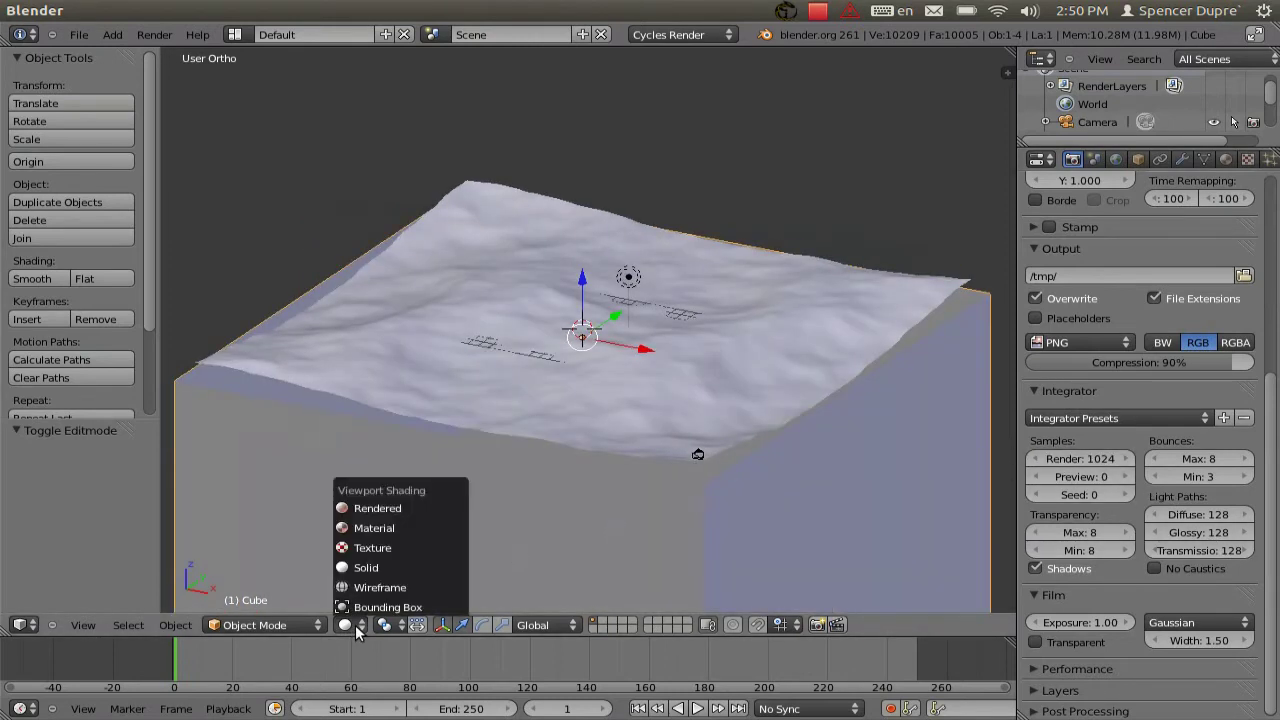
pyautogui.click(388, 514)
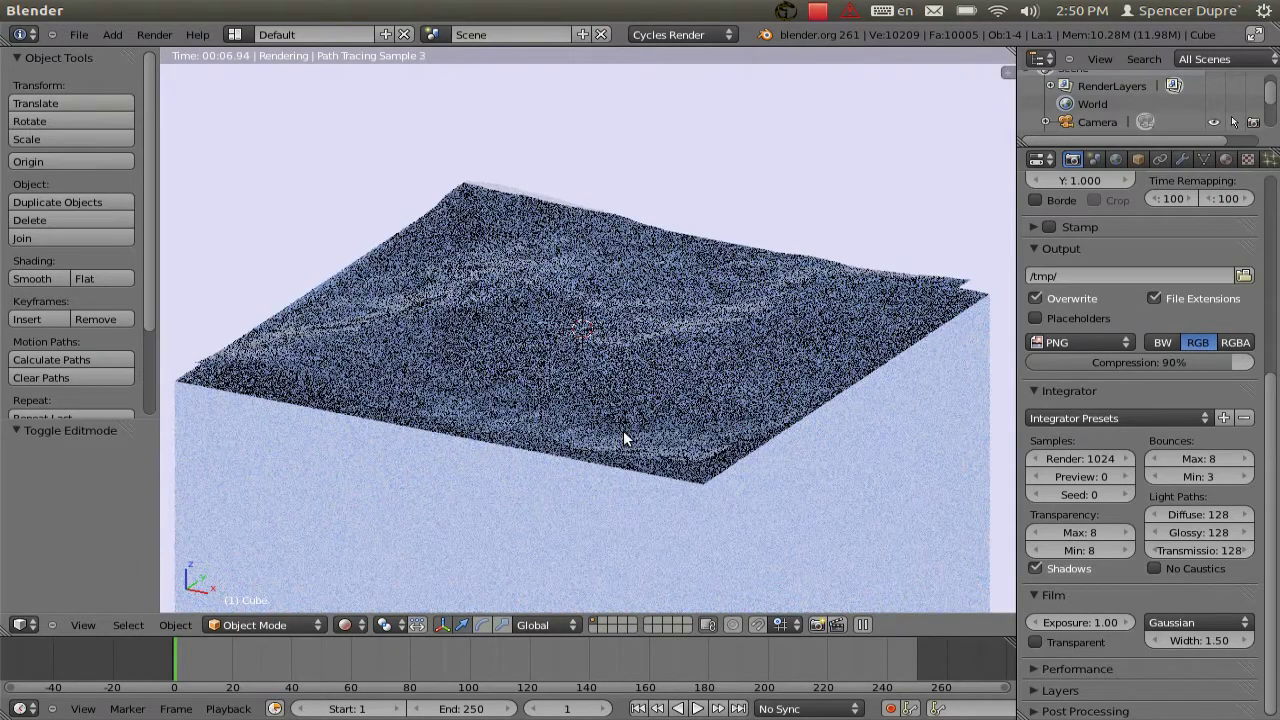
pyautogui.press('KP_0')
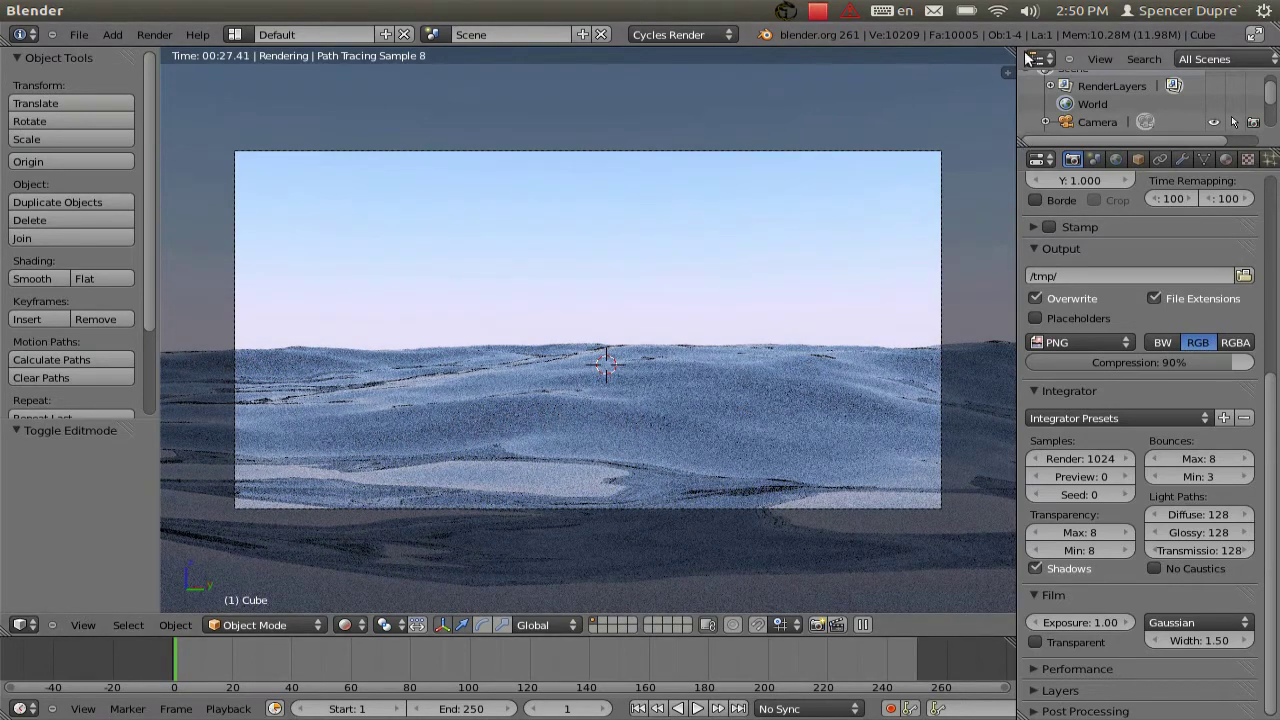
pyautogui.click(363, 625)
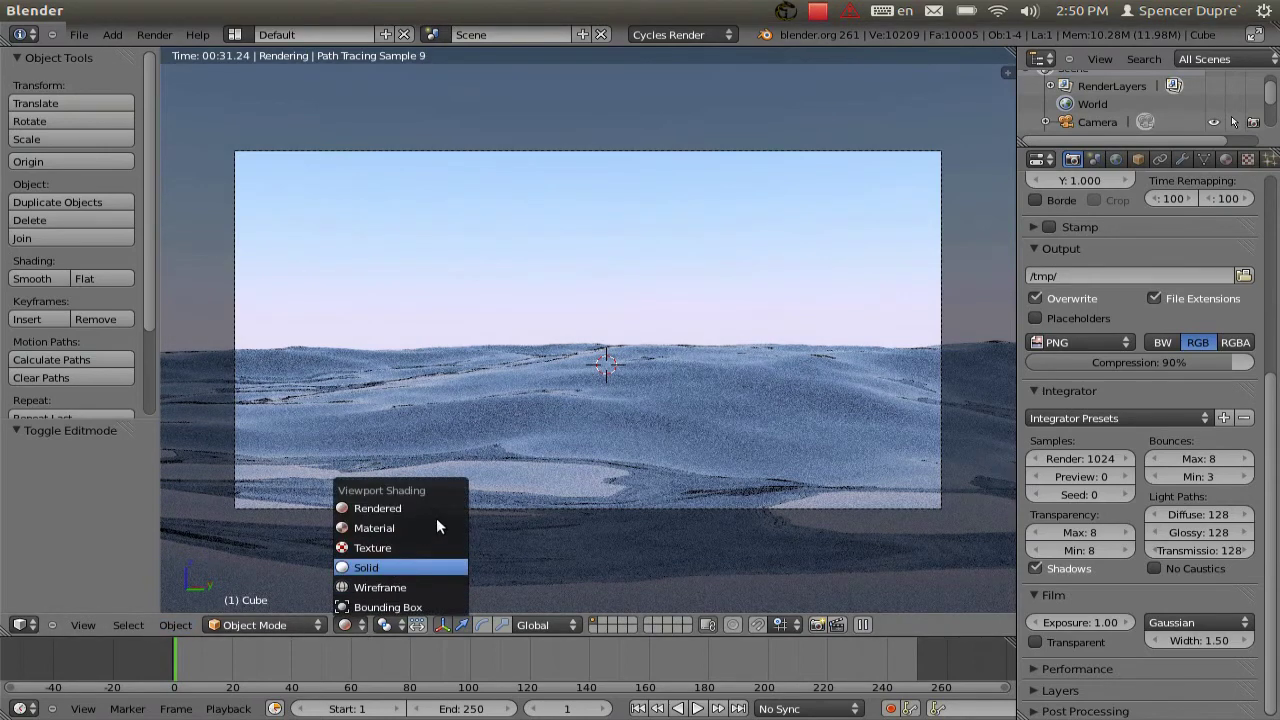
pyautogui.click(400, 567)
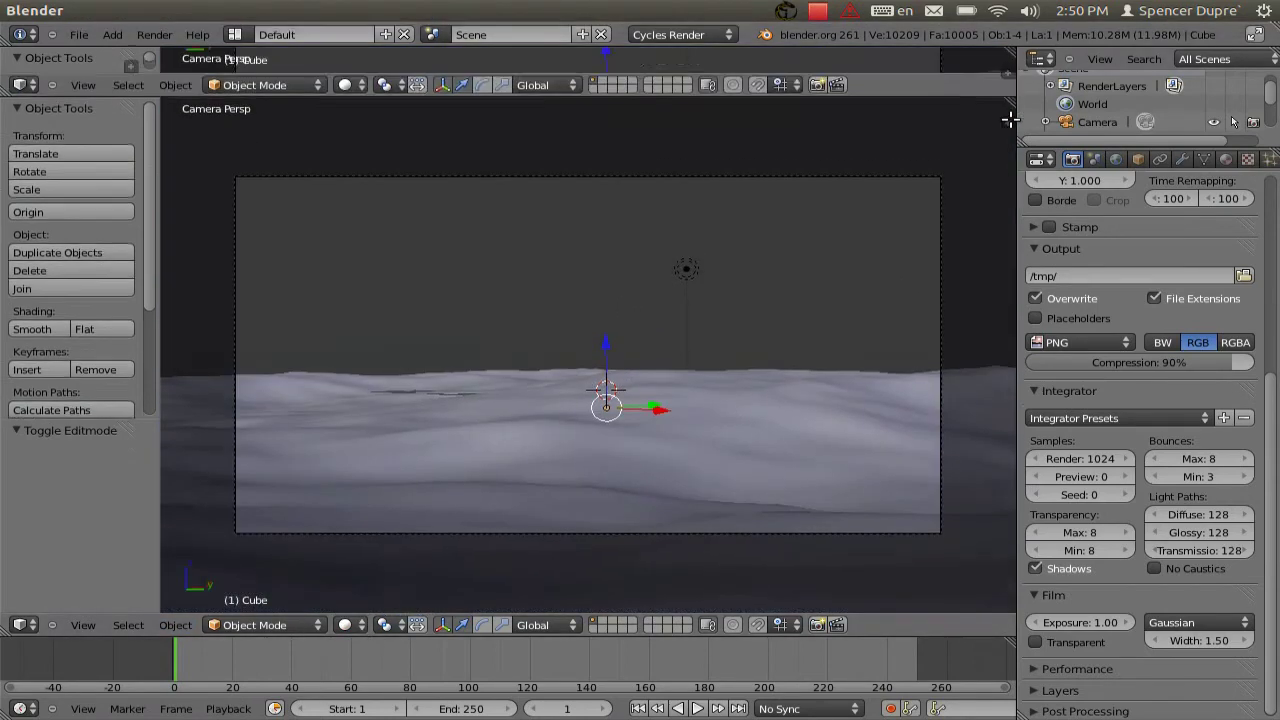
# Split the viewport and show the ocean plane's material in a Node Editor on top
pyautogui.moveTo(1010, 120); pyautogui.dragTo(1012, 362)
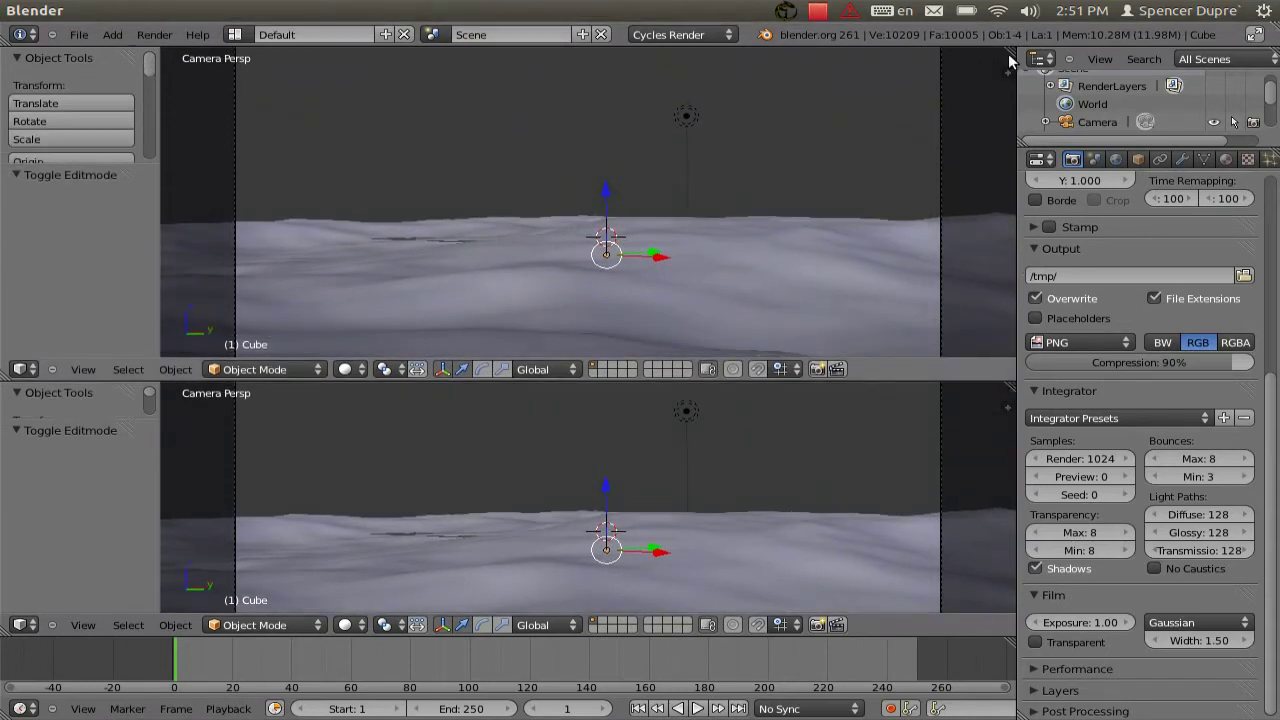
pyautogui.click(25, 369)
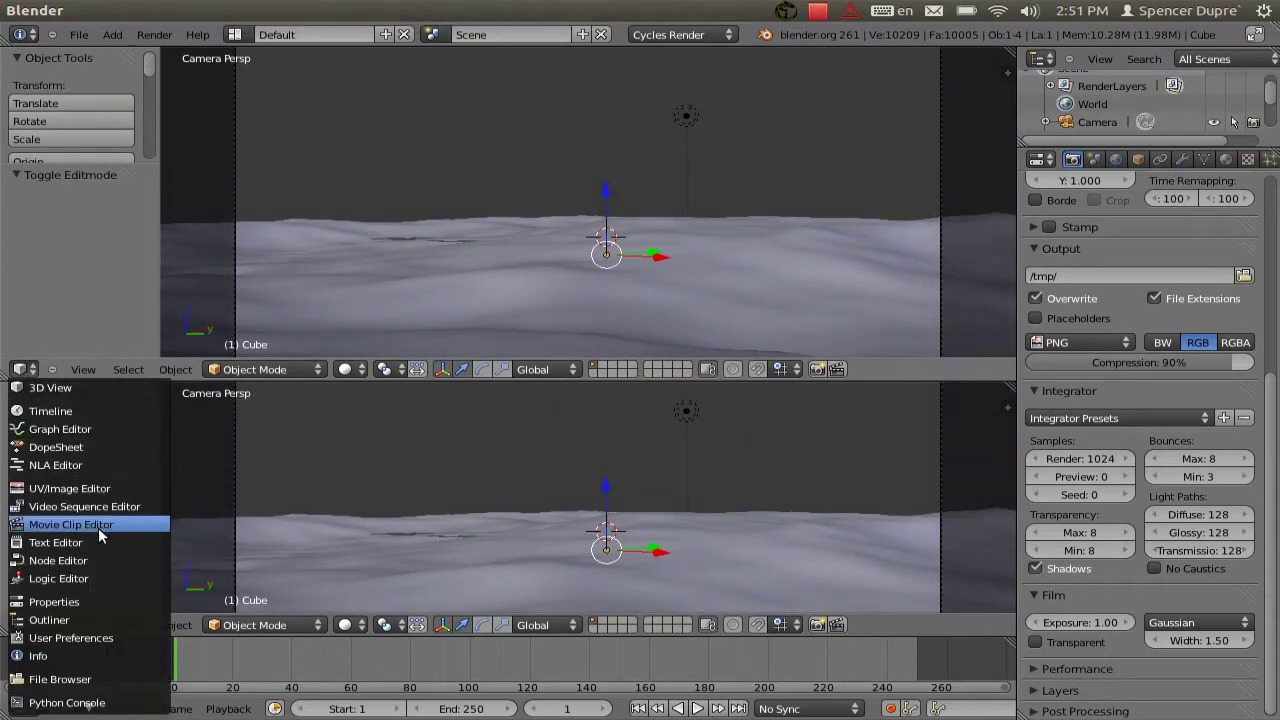
pyautogui.click(96, 558)
pyautogui.click(1225, 159)
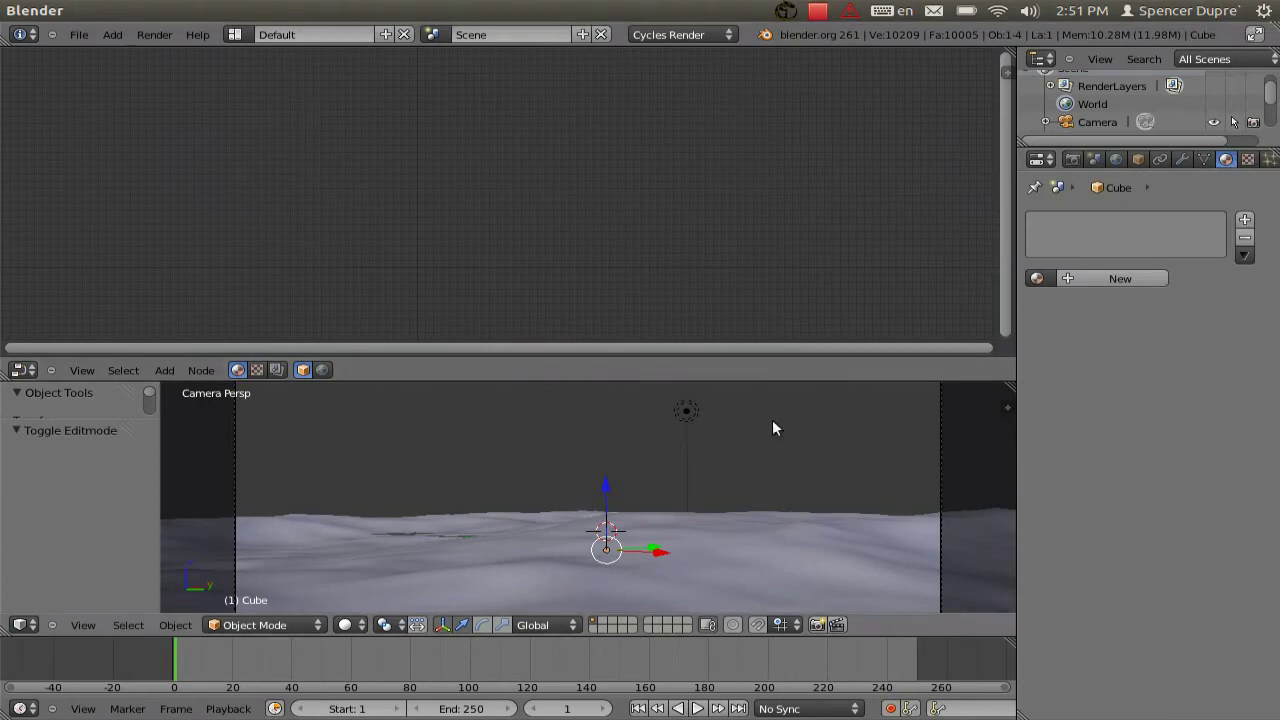
pyautogui.rightClick(776, 519)
pyautogui.scroll(3, 587, 217)
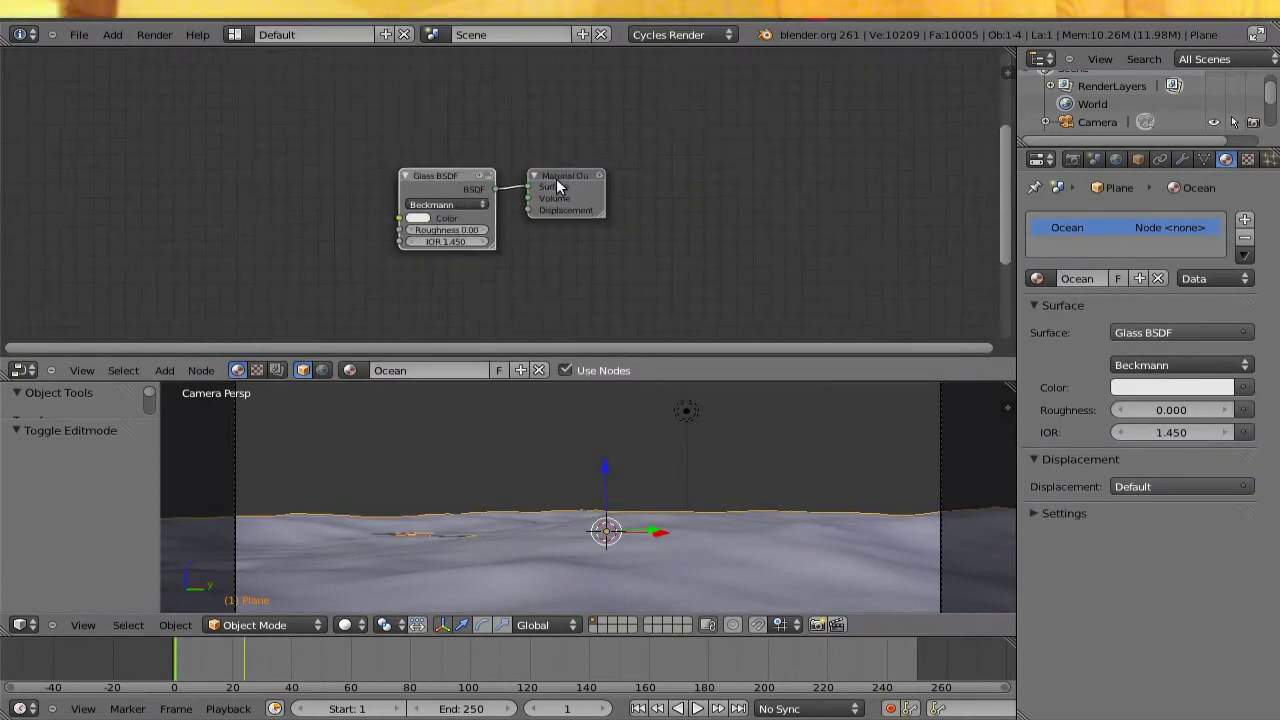
pyautogui.scroll(1, 556, 182)
# Spread out the Glass BSDF and Output nodes and insert a Mix Shader between them
pyautogui.moveTo(450, 171); pyautogui.dragTo(231, 122)
pyautogui.moveTo(606, 166); pyautogui.dragTo(804, 228)
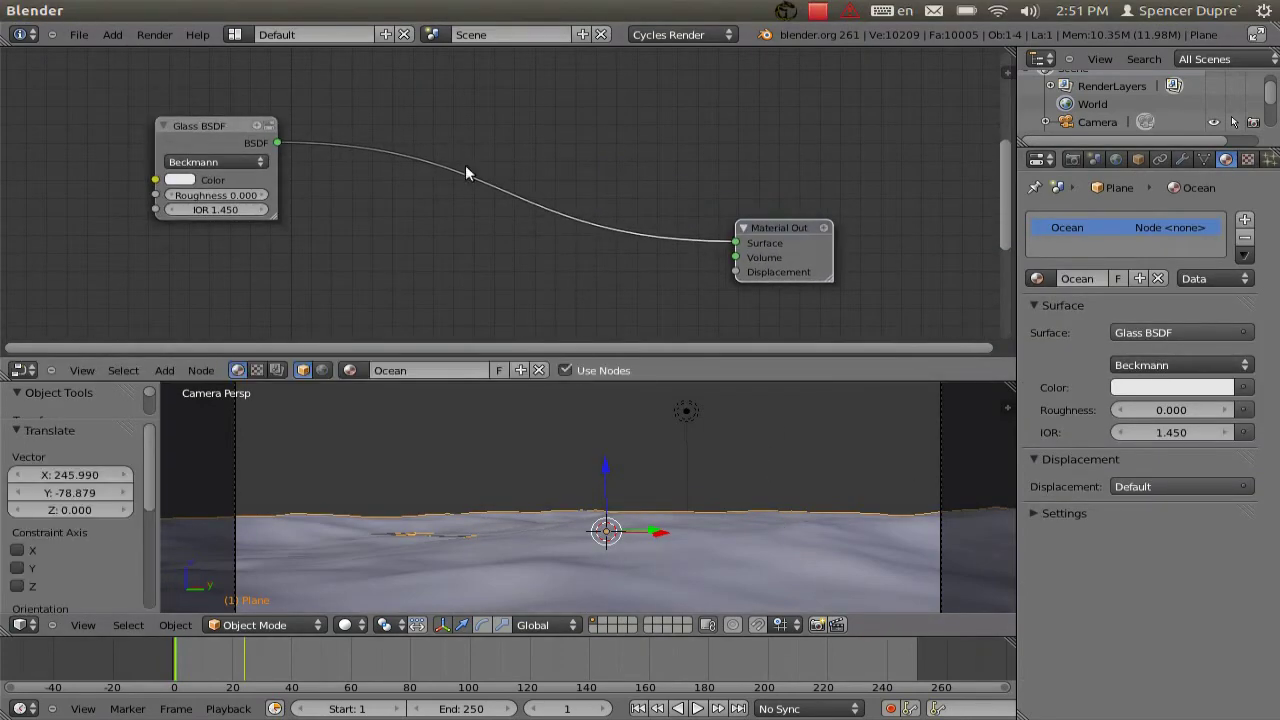
pyautogui.moveTo(523, 244); pyautogui.dragTo(589, 220, button='middle')
pyautogui.hotkey('shift', 'a')
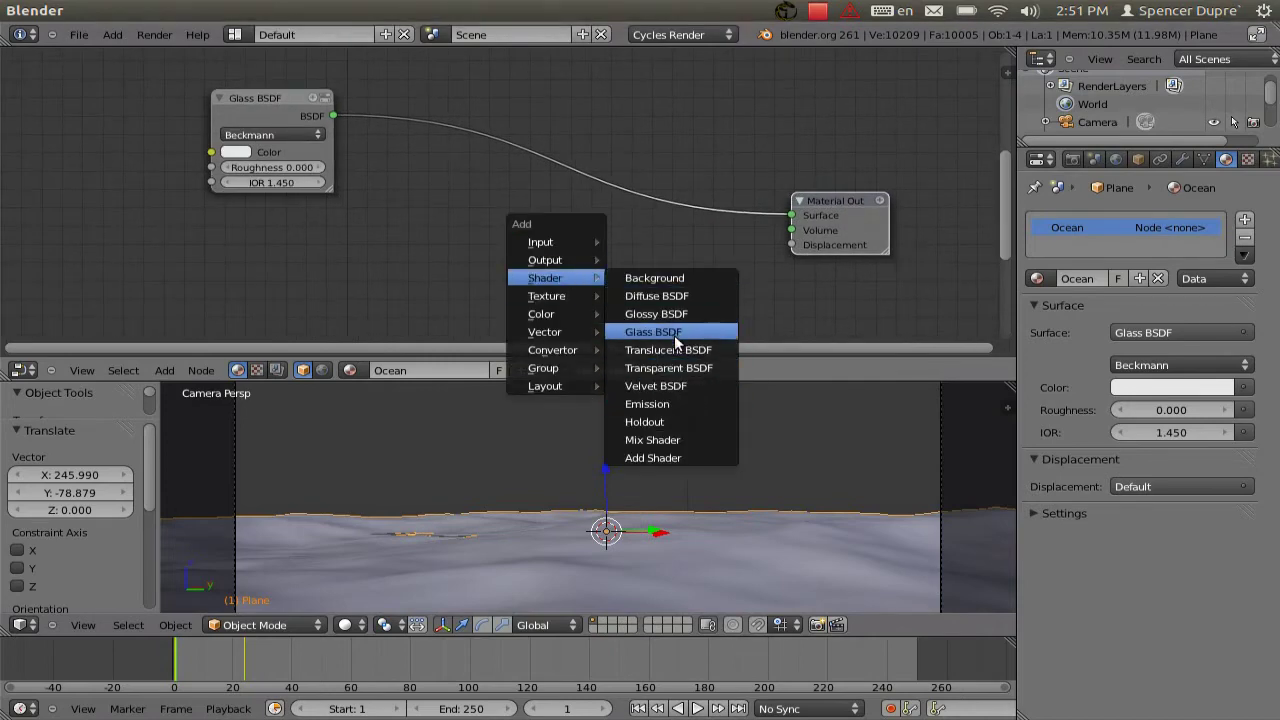
pyautogui.scroll(-3, 690, 339)
pyautogui.moveTo(661, 303); pyautogui.dragTo(606, 170)
# Add a Glossy BSDF node and connect it to the Mix Shader's second input
pyautogui.hotkey('shift', 'a')
pyautogui.moveTo(505, 244)
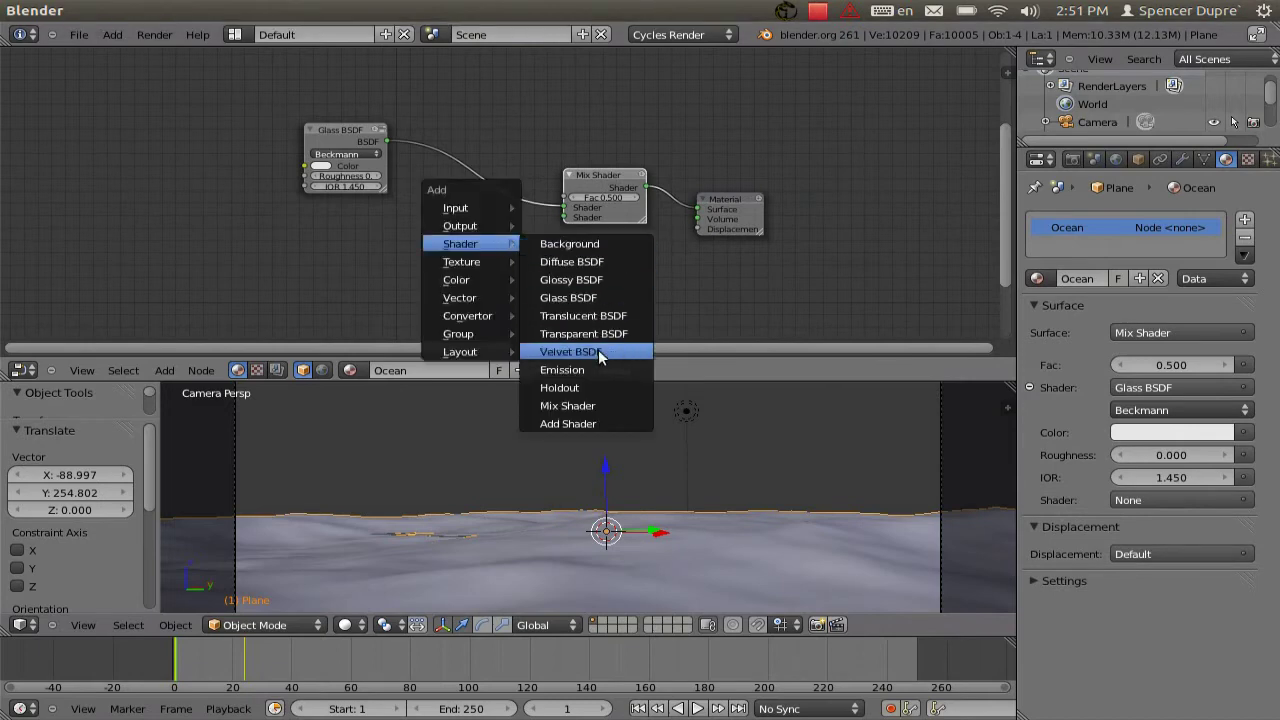
pyautogui.click(575, 279)
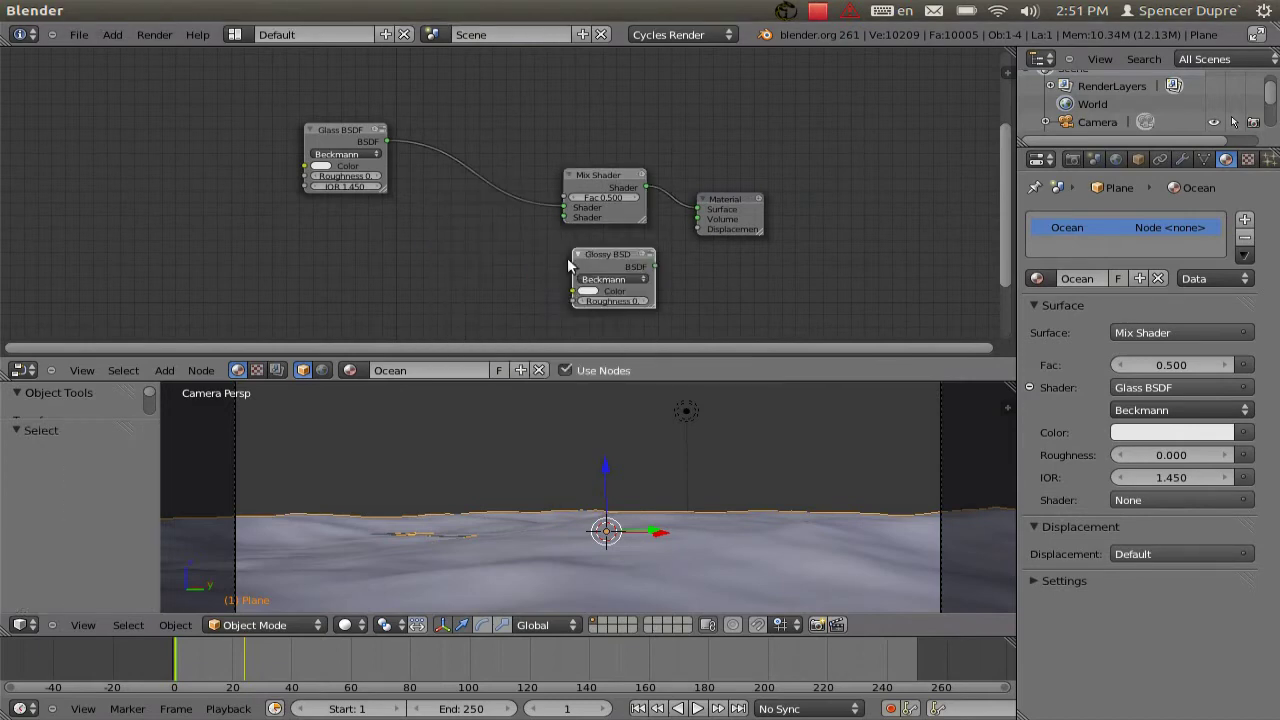
pyautogui.click(418, 270)
pyautogui.moveTo(435, 268); pyautogui.dragTo(561, 217)
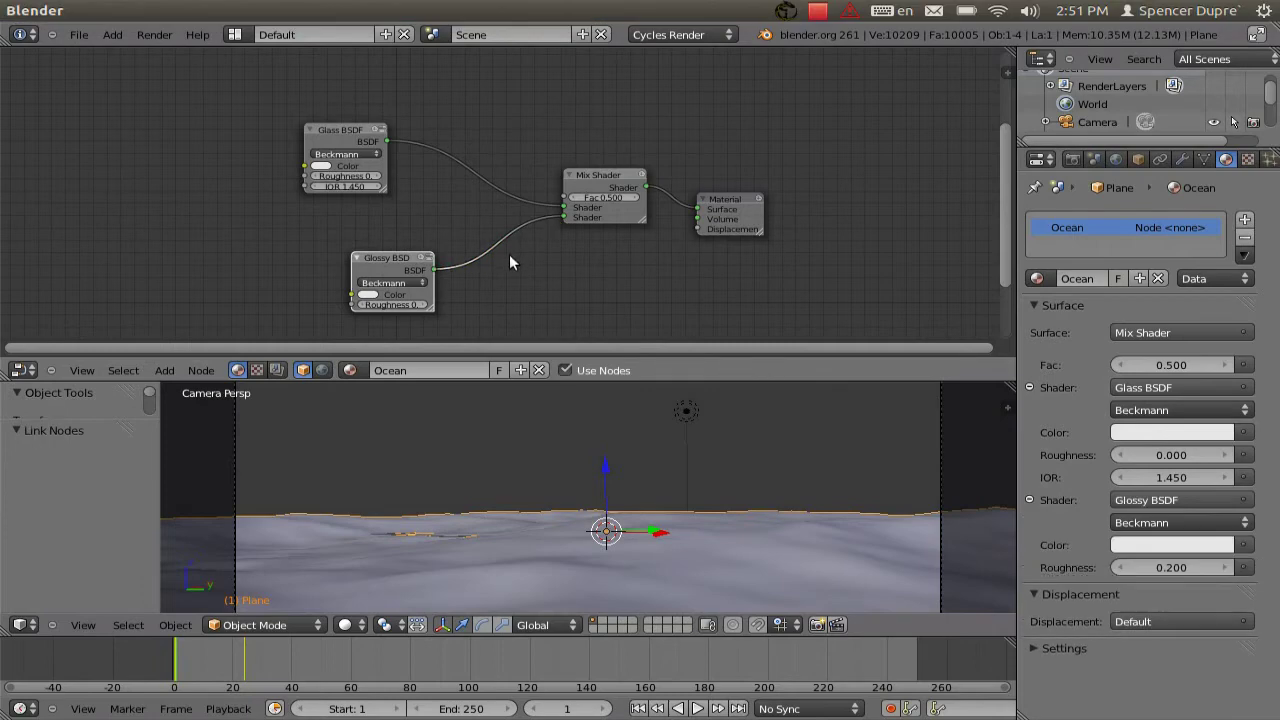
pyautogui.hotkey('shift', 'a')
pyautogui.moveTo(535, 300)
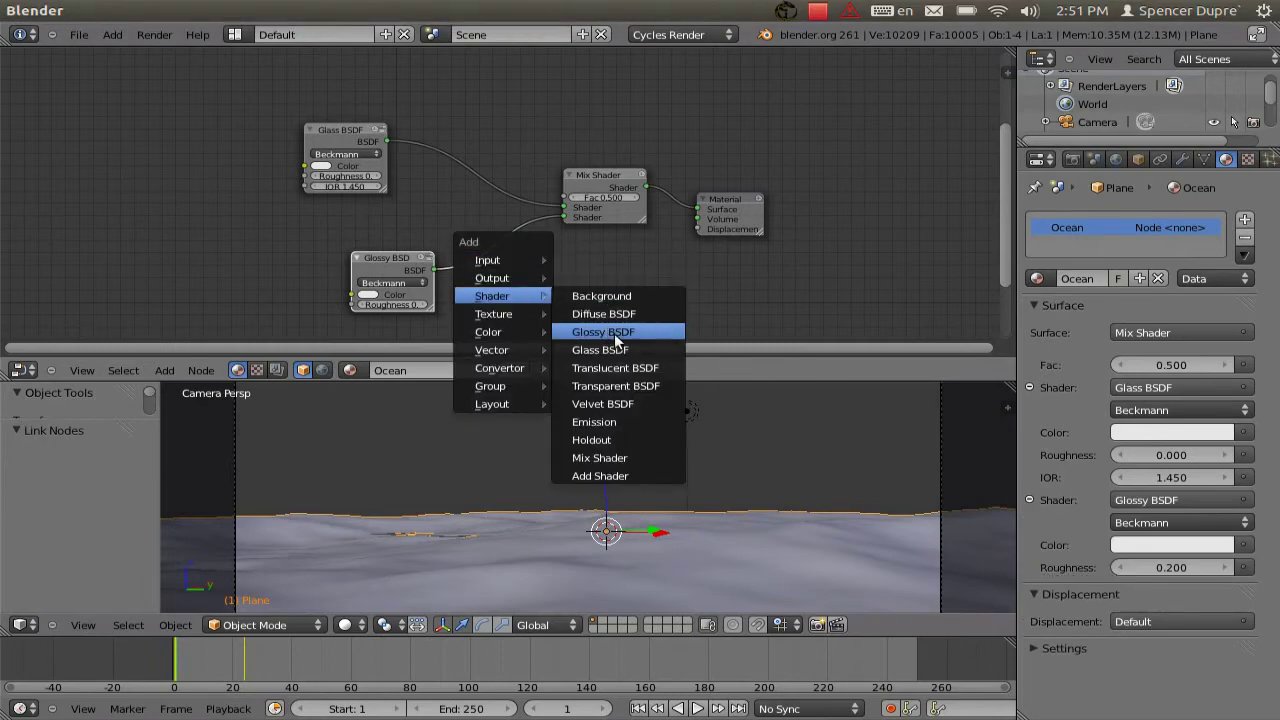
# Tidy the layout by repositioning the Mix Shader, Output, Glass and Glossy nodes
pyautogui.moveTo(617, 174); pyautogui.dragTo(665, 146)
pyautogui.moveTo(726, 218); pyautogui.dragTo(775, 218)
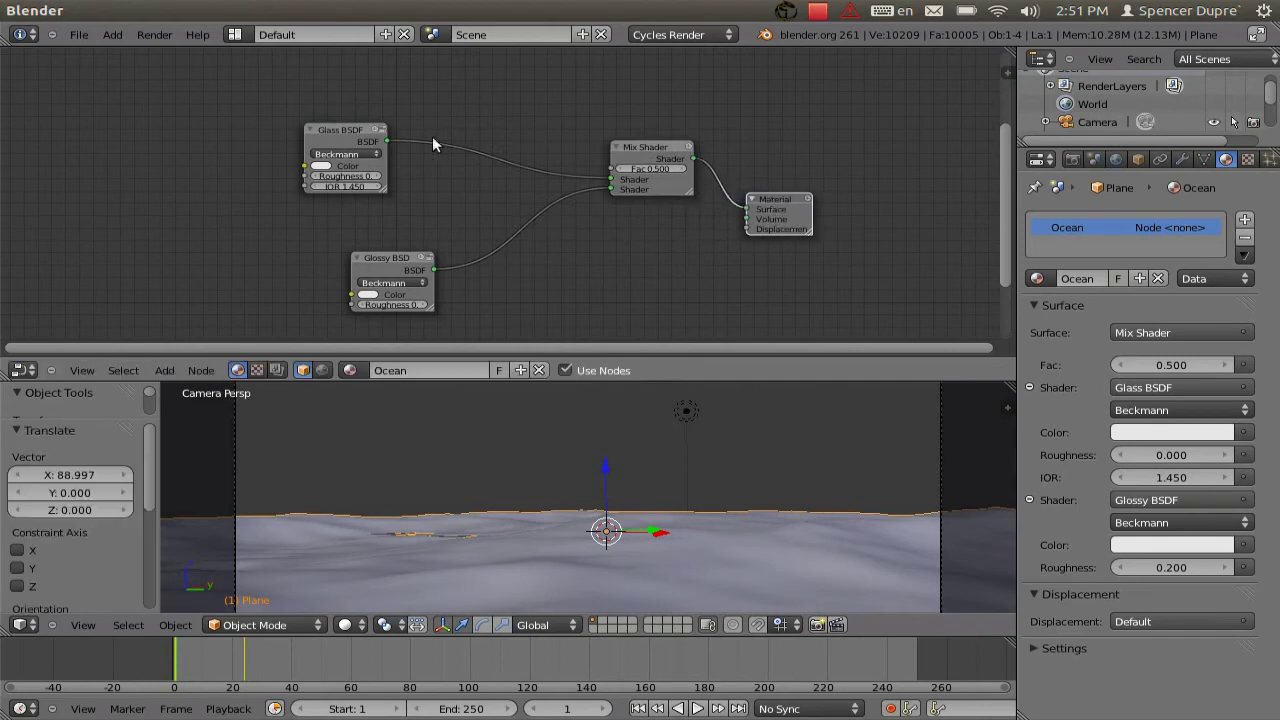
pyautogui.moveTo(344, 129); pyautogui.dragTo(246, 199)
pyautogui.scroll(2, 414, 228)
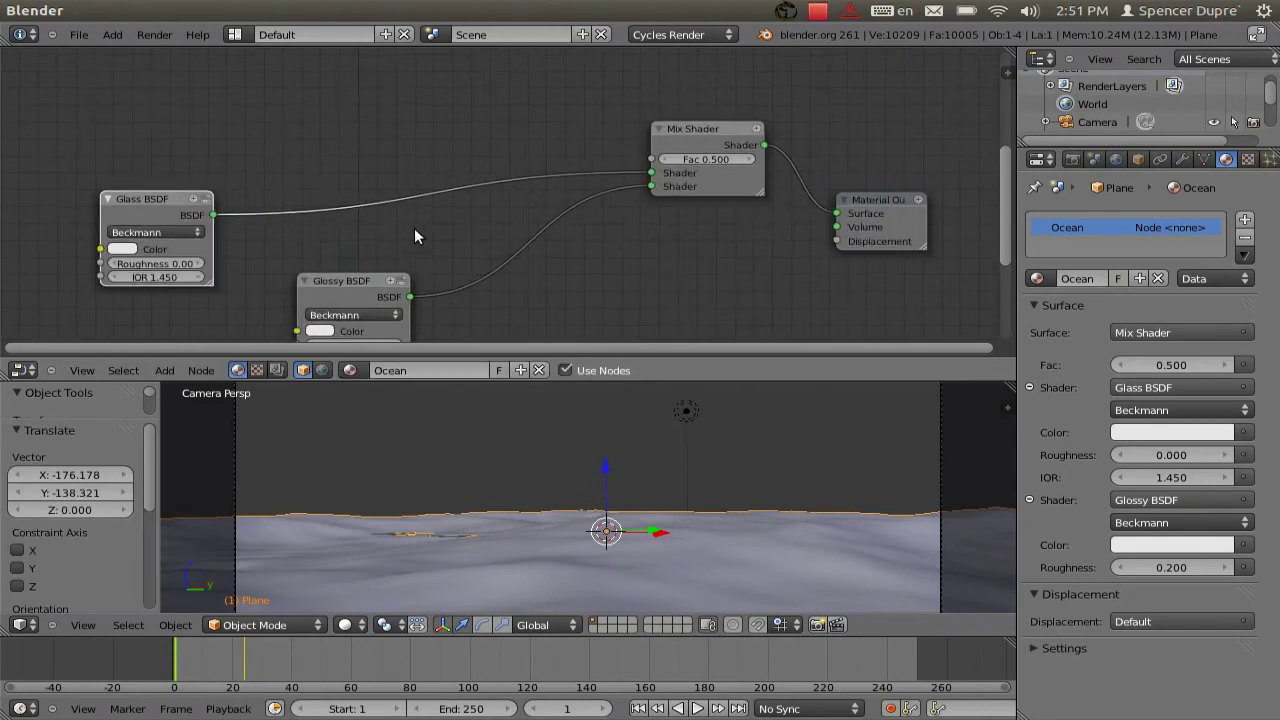
pyautogui.moveTo(333, 288); pyautogui.dragTo(292, 256)
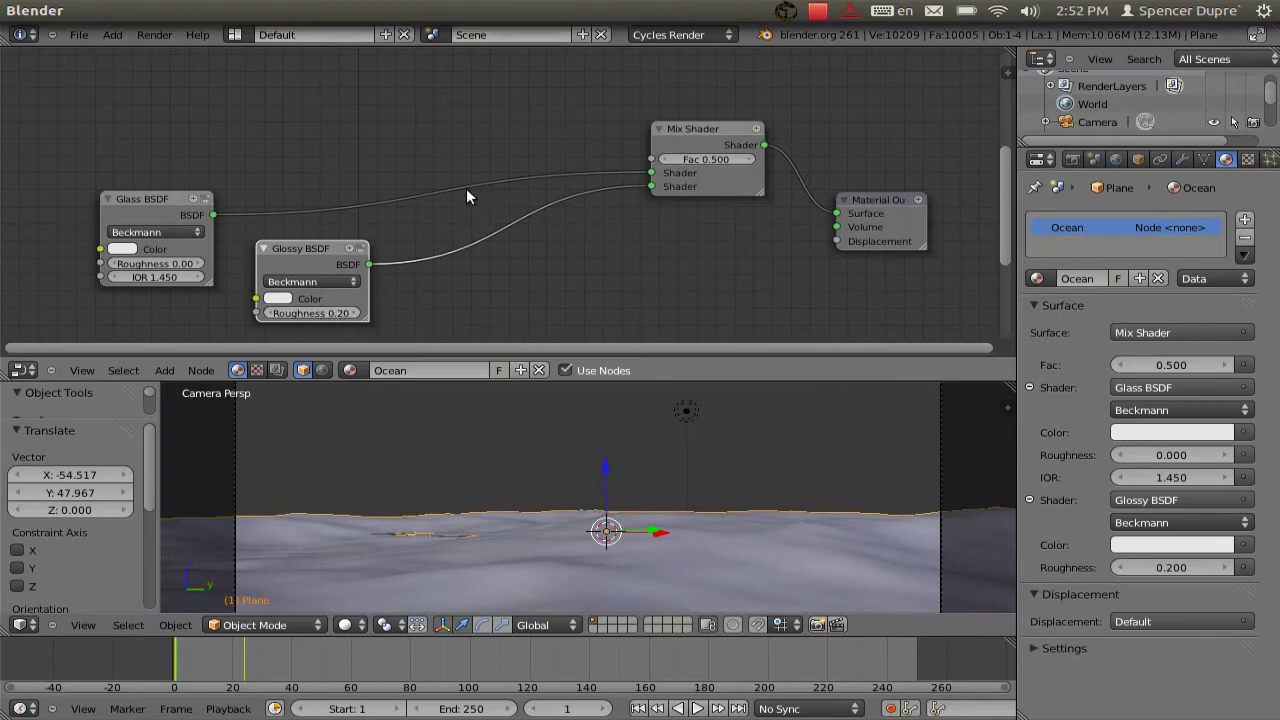
pyautogui.moveTo(691, 124); pyautogui.dragTo(684, 107)
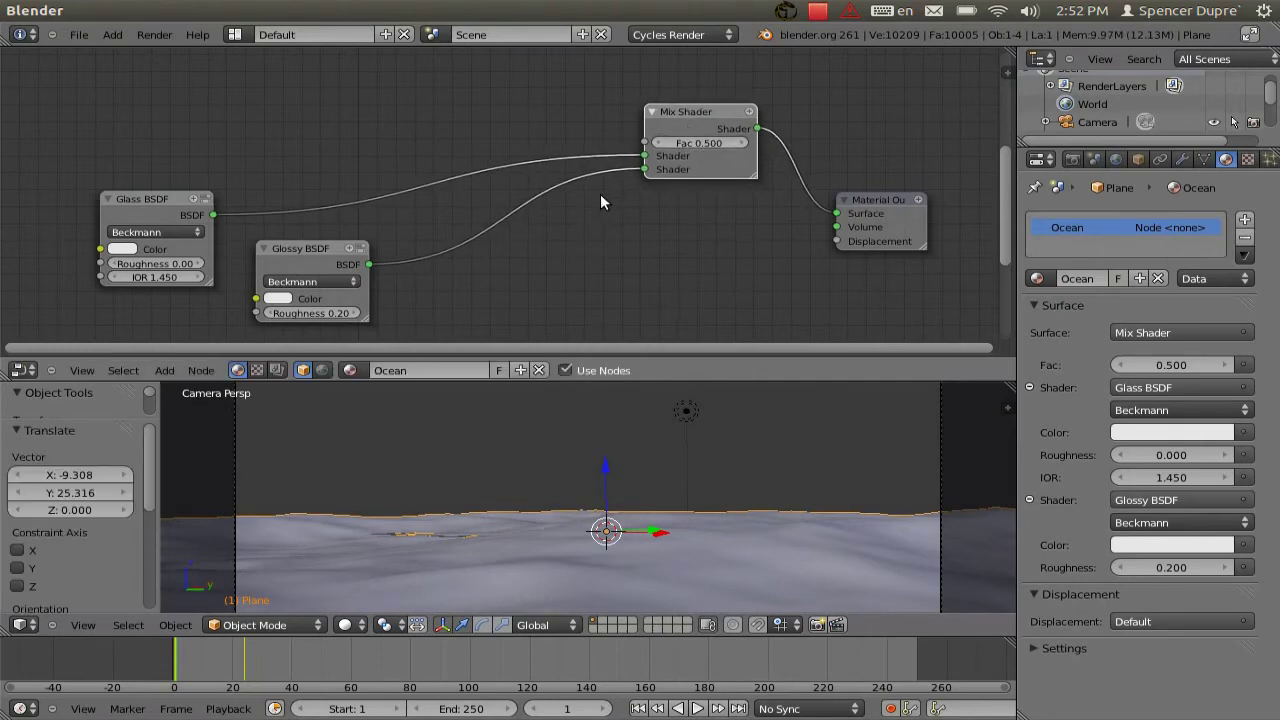
pyautogui.hotkey('shift', 'a')
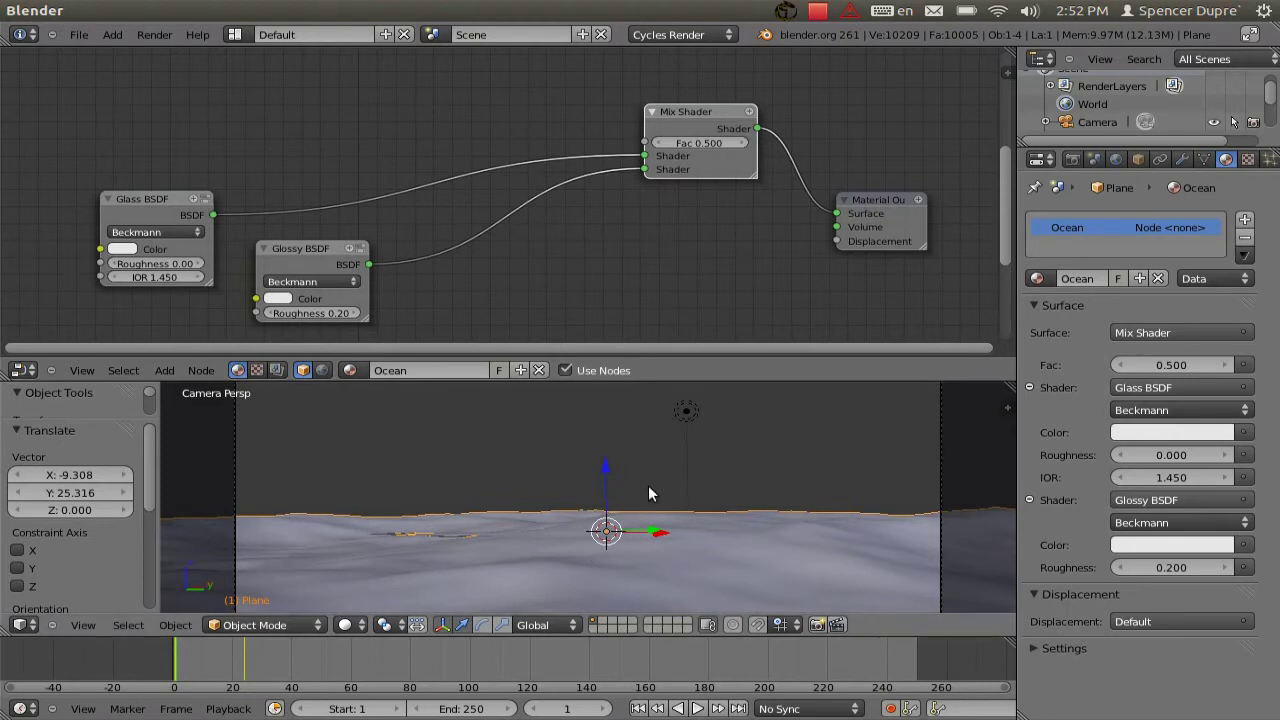
# Add a Fresnel node and connect it to the Mix Shader's Fac
pyautogui.hotkey('shift', 'a')
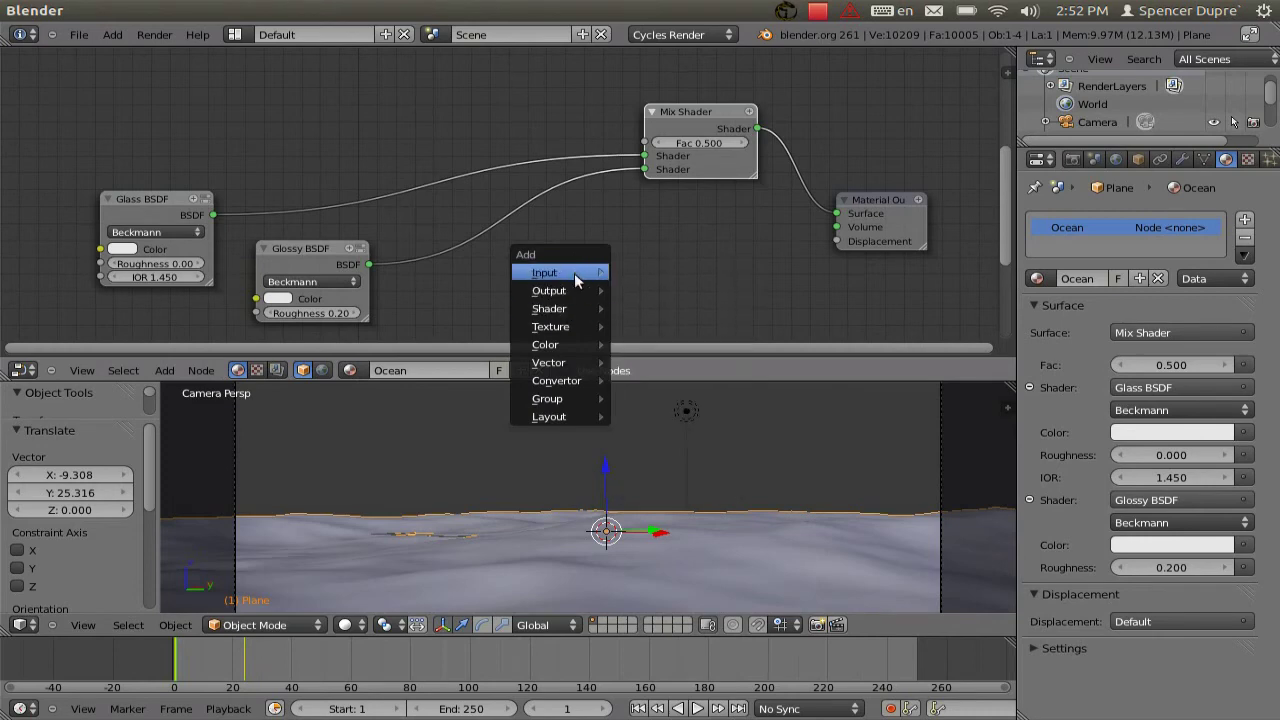
pyautogui.click(655, 380)
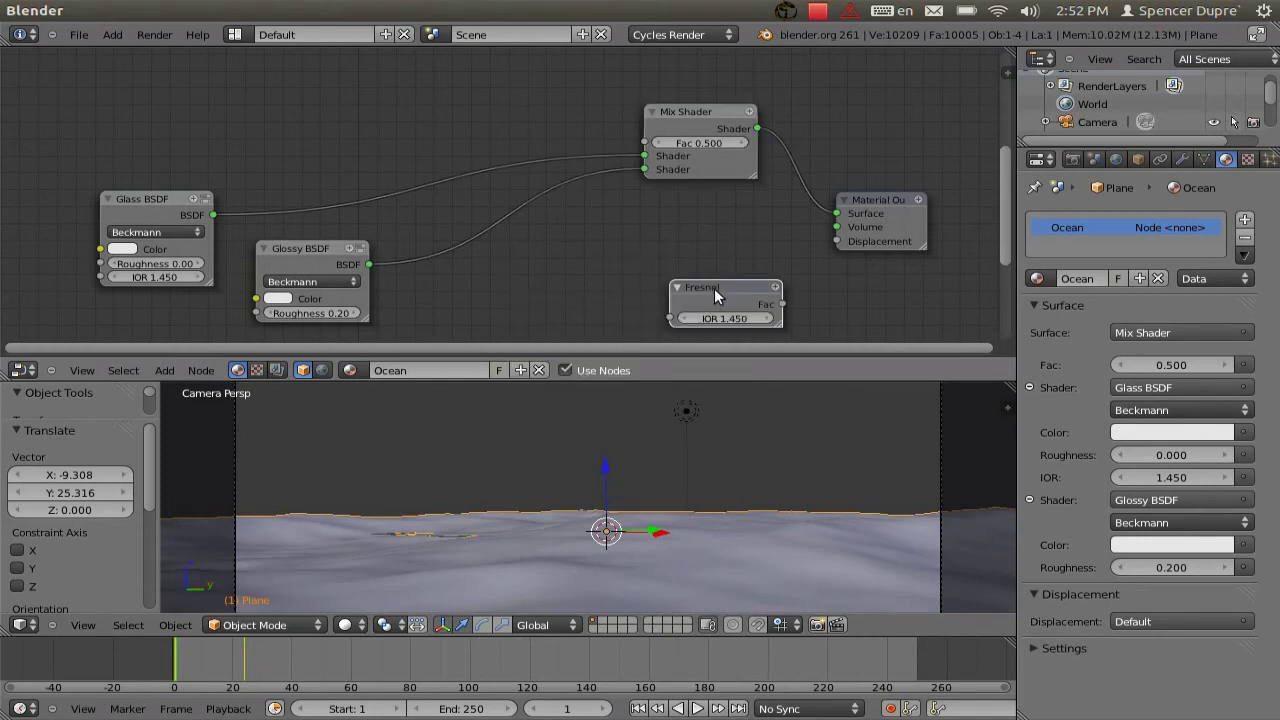
pyautogui.click(302, 104)
pyautogui.moveTo(383, 120); pyautogui.dragTo(644, 142)
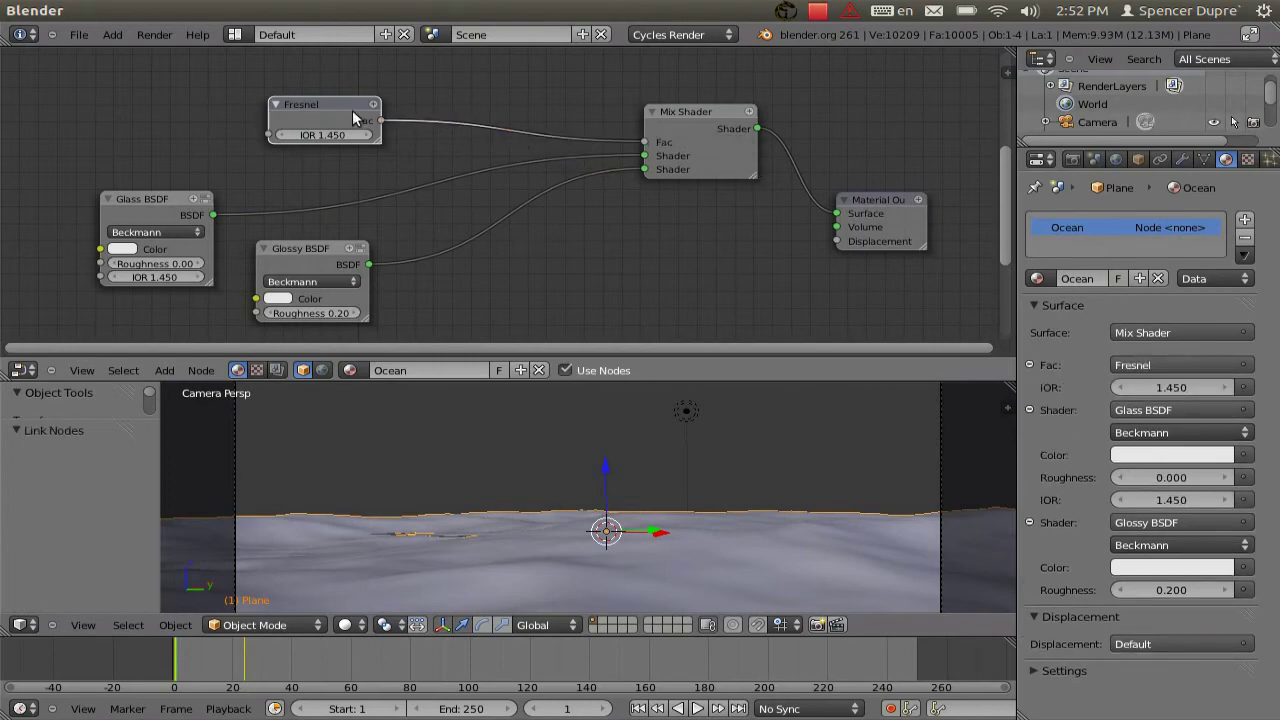
# Set the Fresnel IOR to 1.333 and maximize the 3D viewport
pyautogui.click(326, 134)
pyautogui.write('1.333')
pyautogui.press('Return')
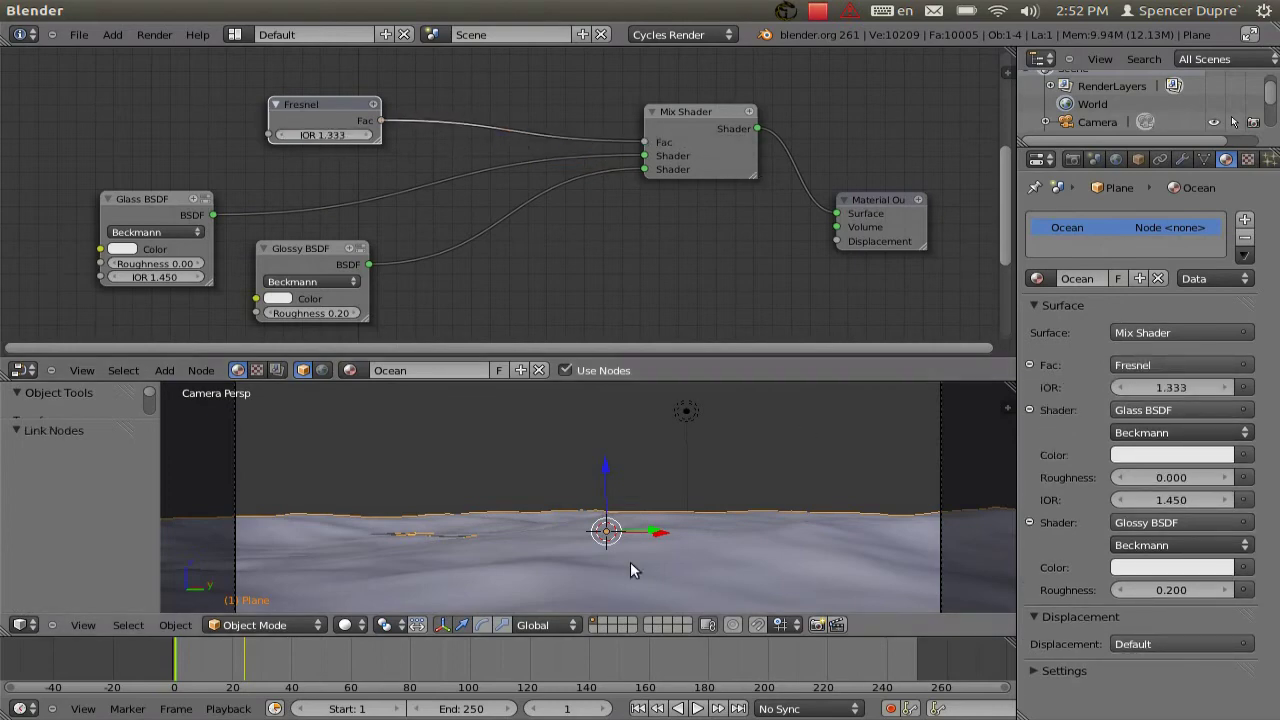
pyautogui.hotkey('ctrl', 'Up')
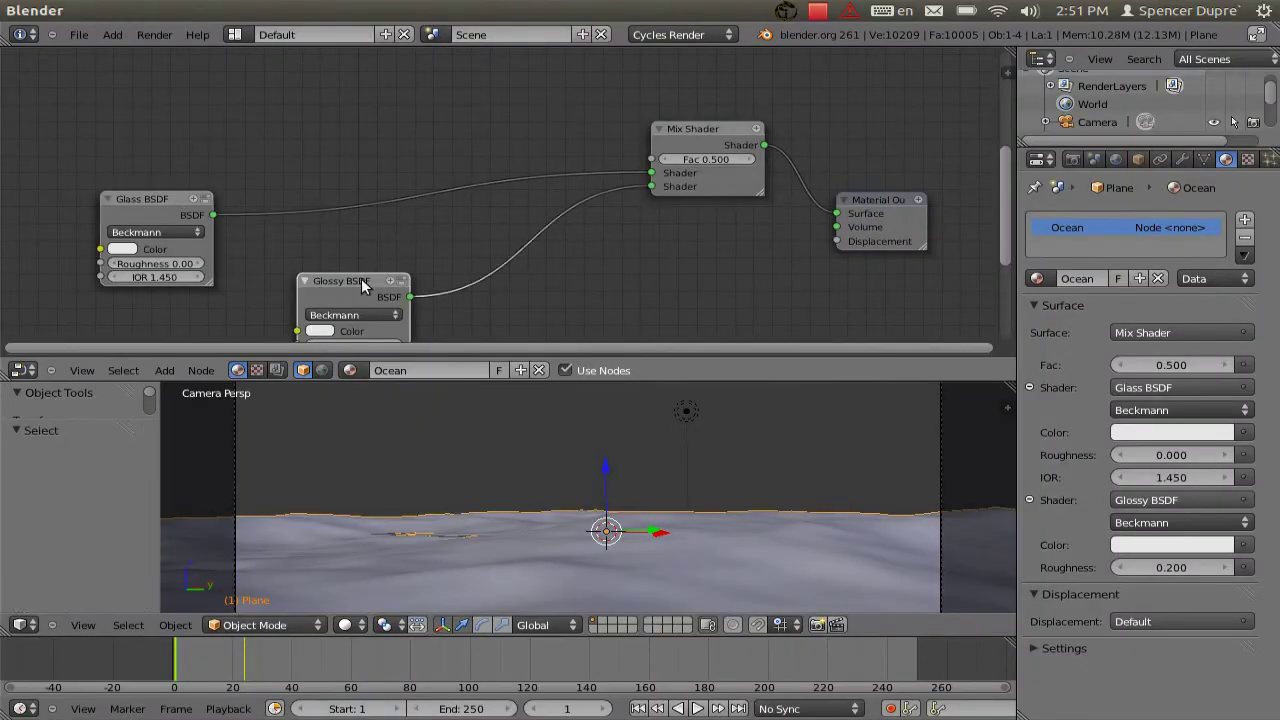
# Move the Glossy BSDF node up-left and nudge the Mix Shader node slightly up
pyautogui.moveTo(361, 278); pyautogui.dragTo(311, 249)
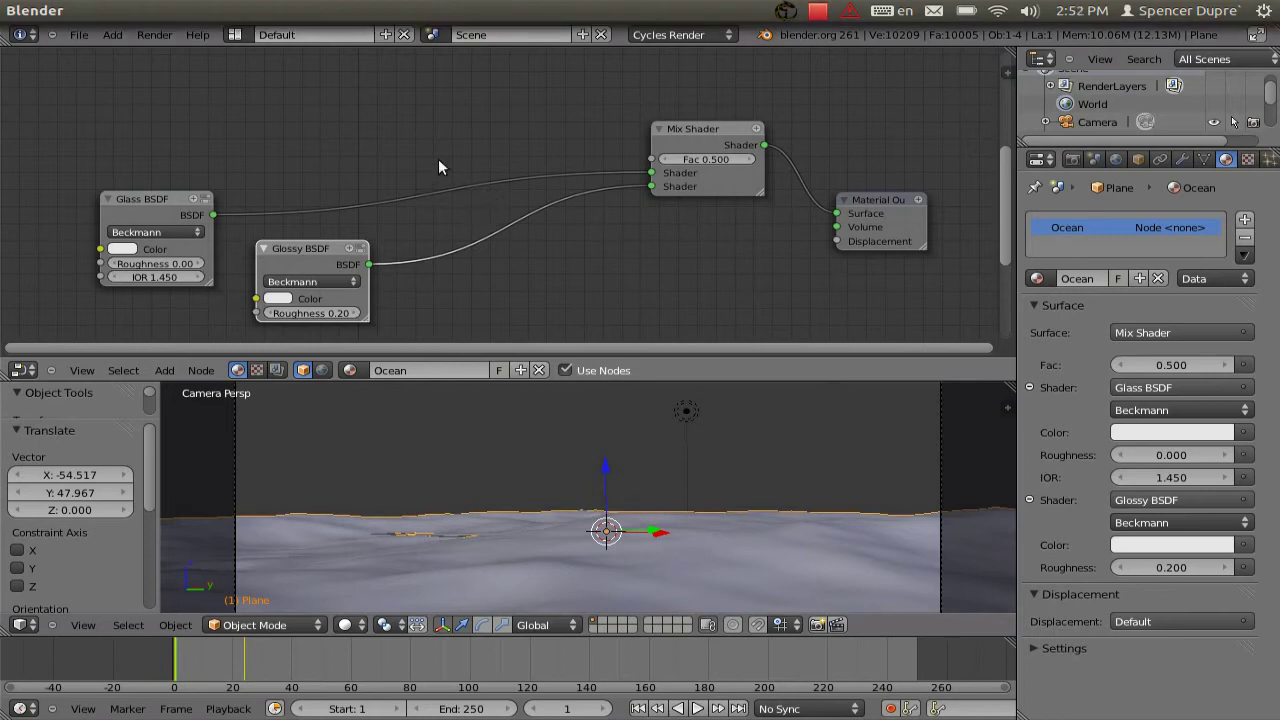
pyautogui.click(691, 146)
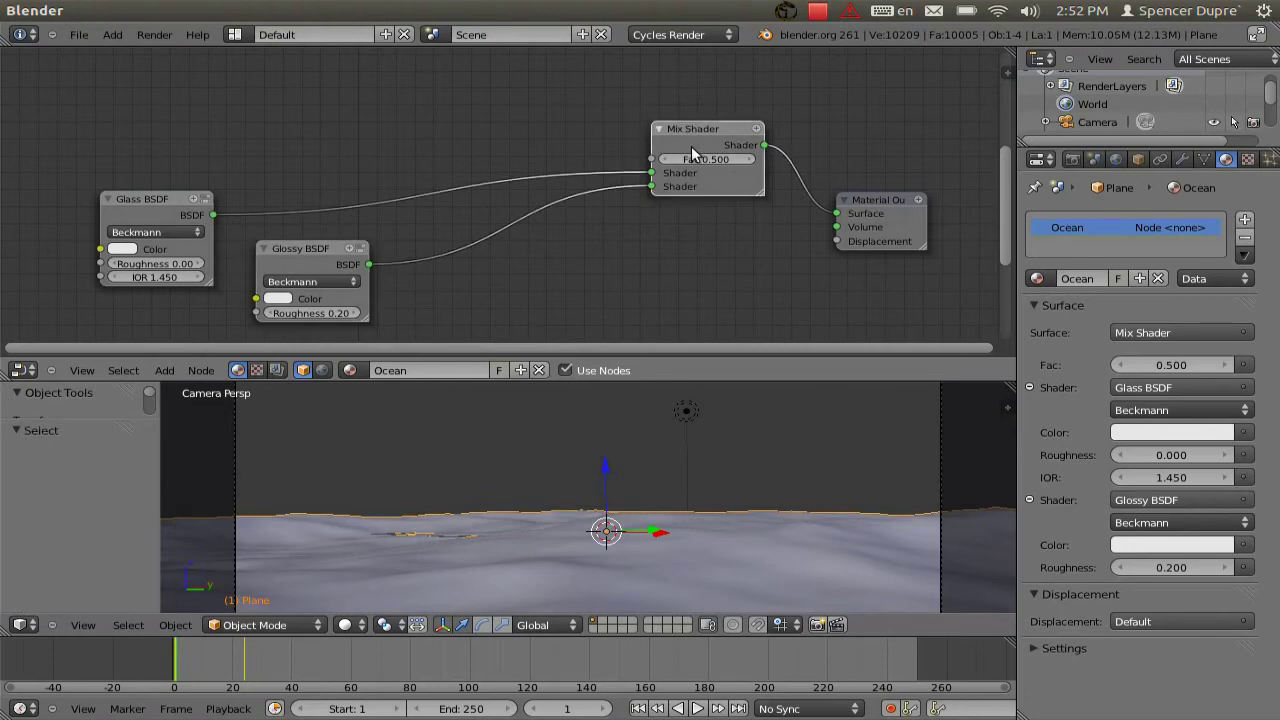
pyautogui.moveTo(691, 146)
pyautogui.mouseDown()
pyautogui.moveTo(690, 162)
pyautogui.moveTo(684, 129)
pyautogui.mouseUp()
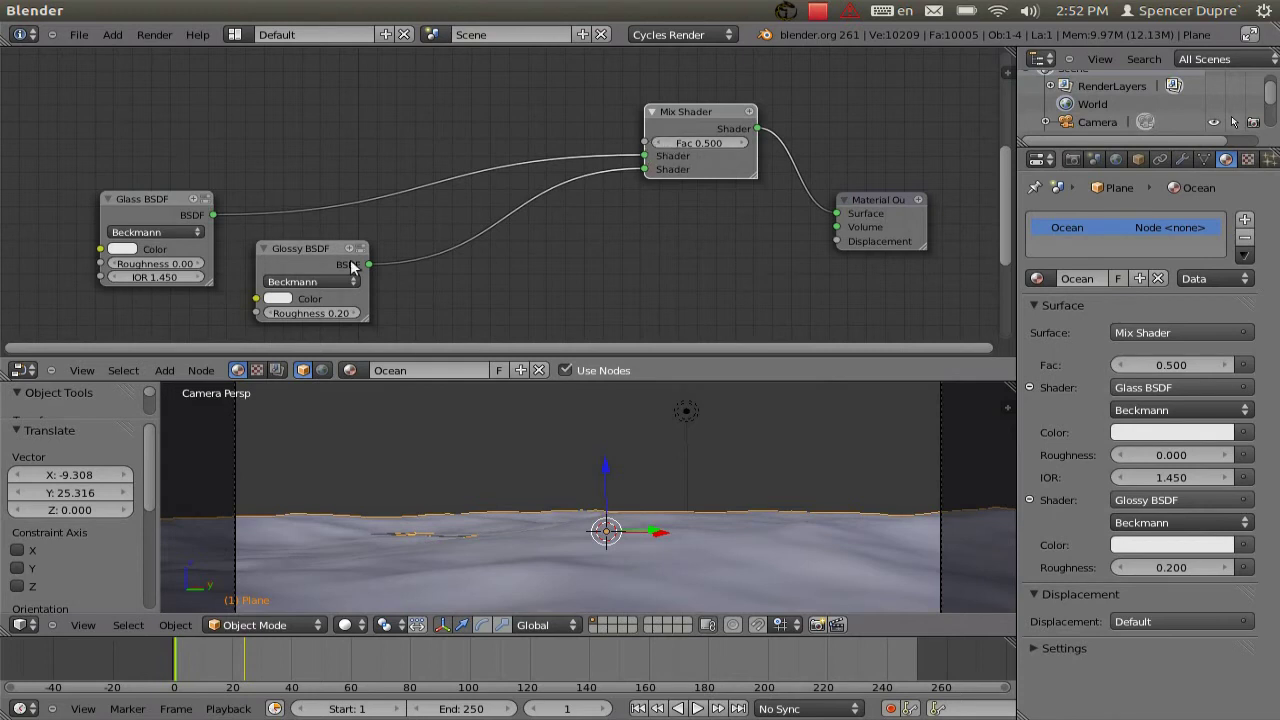
pyautogui.hotkey('shift', 'a')
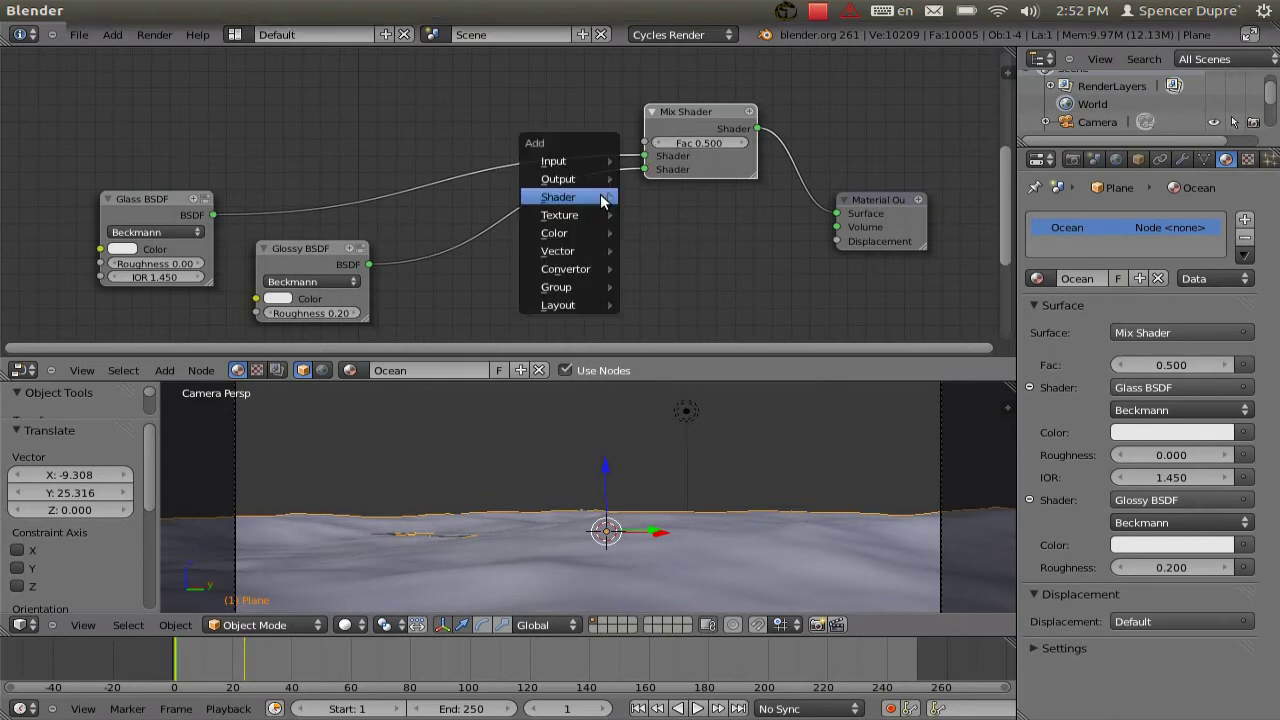
pyautogui.moveTo(606, 198)
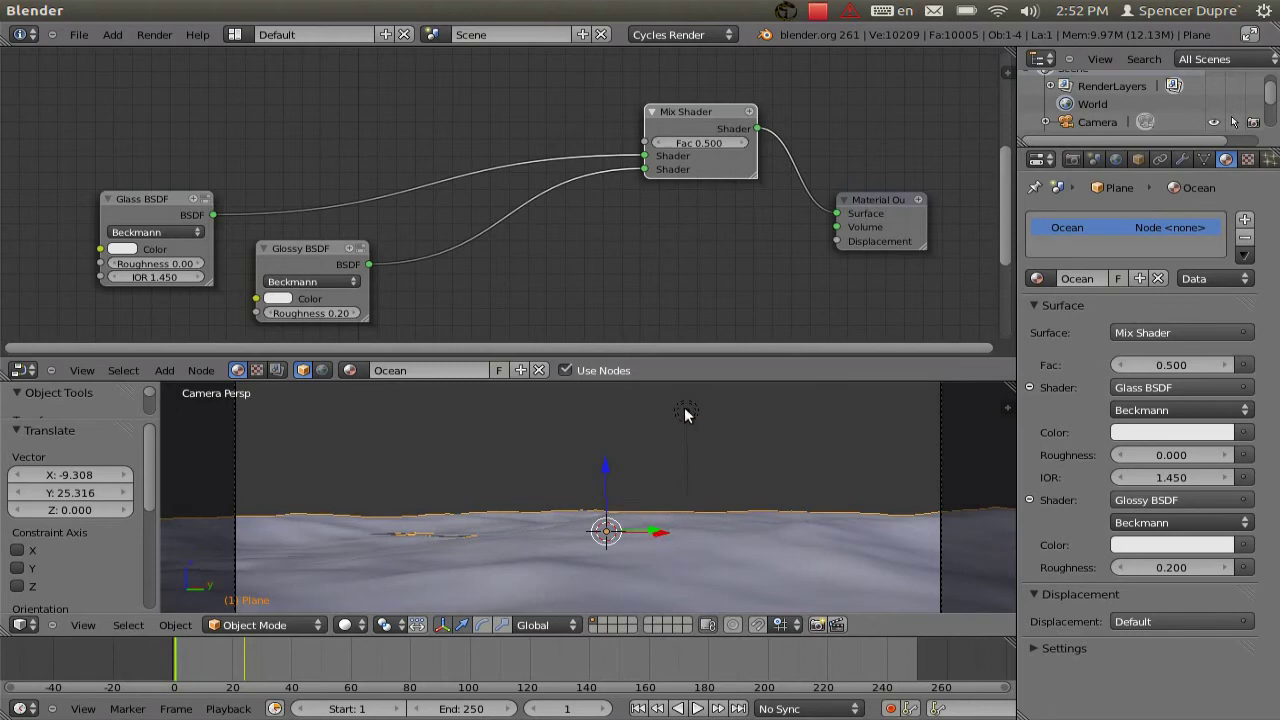
pyautogui.hotkey('shift', 'a')
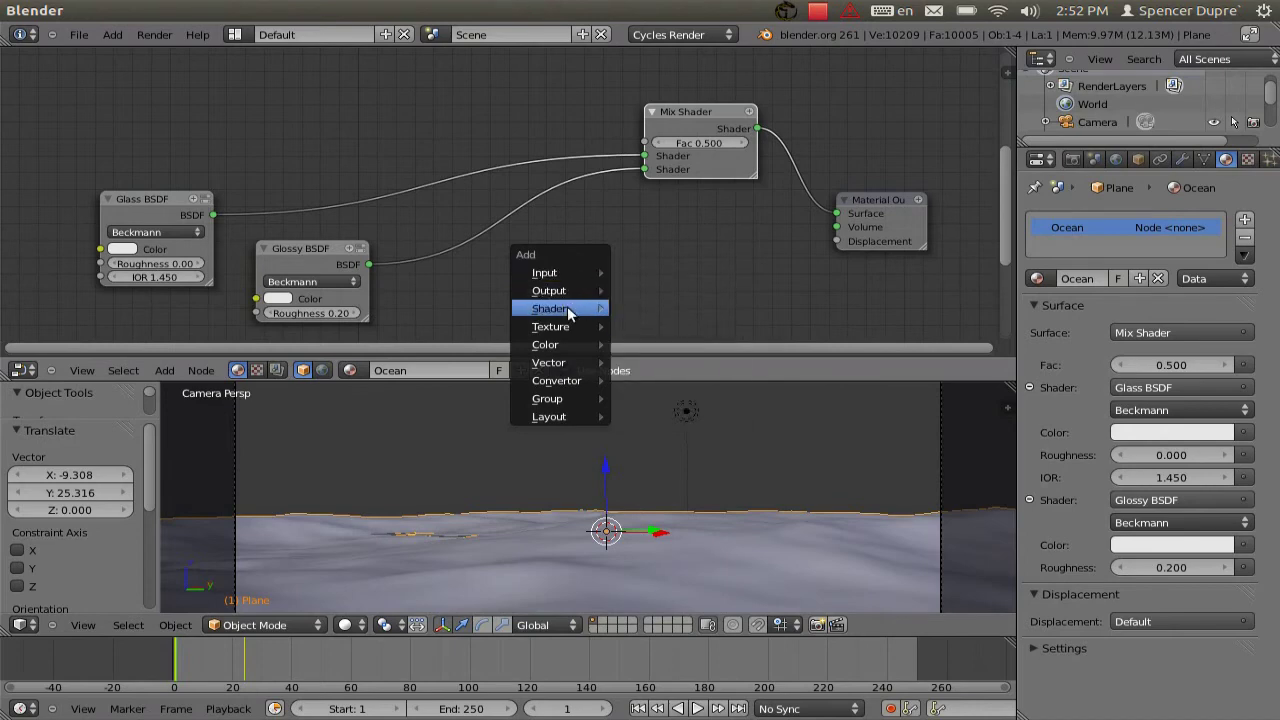
# Place a Fresnel node above the Glass BSDF, wire it into Mix Shader Fac, IOR 1.333
pyautogui.moveTo(574, 271)
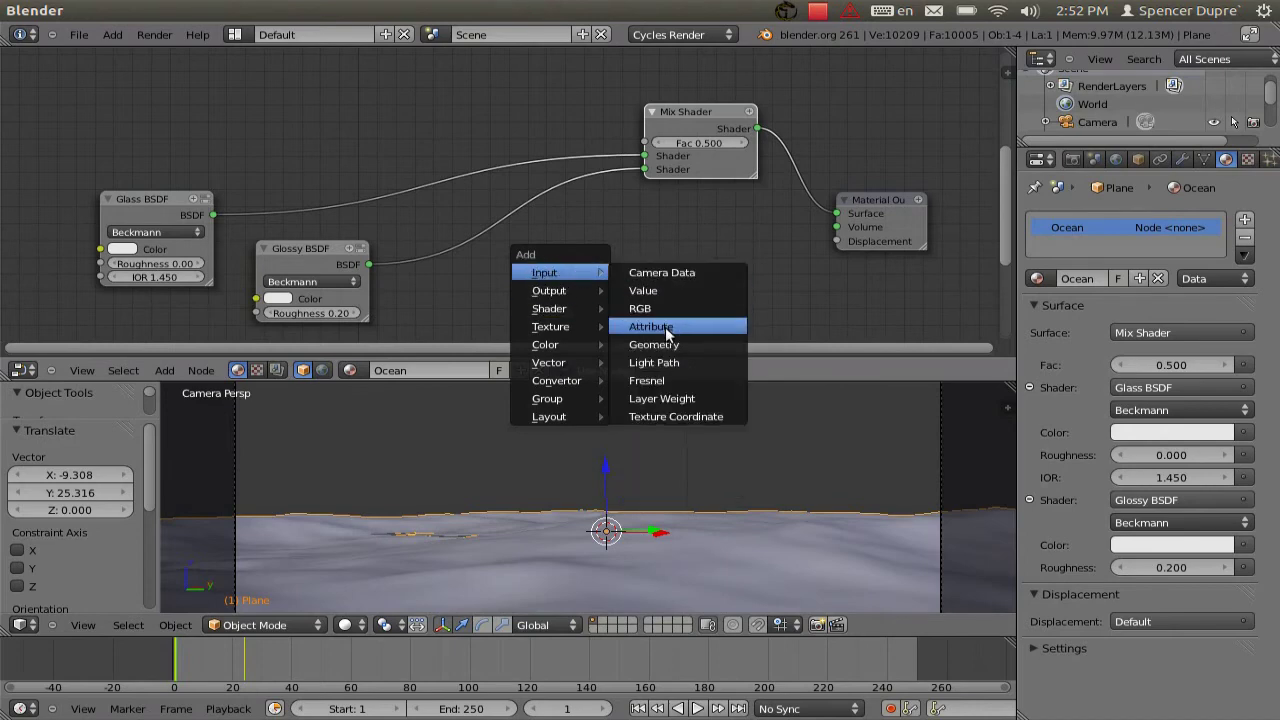
pyautogui.click(668, 378)
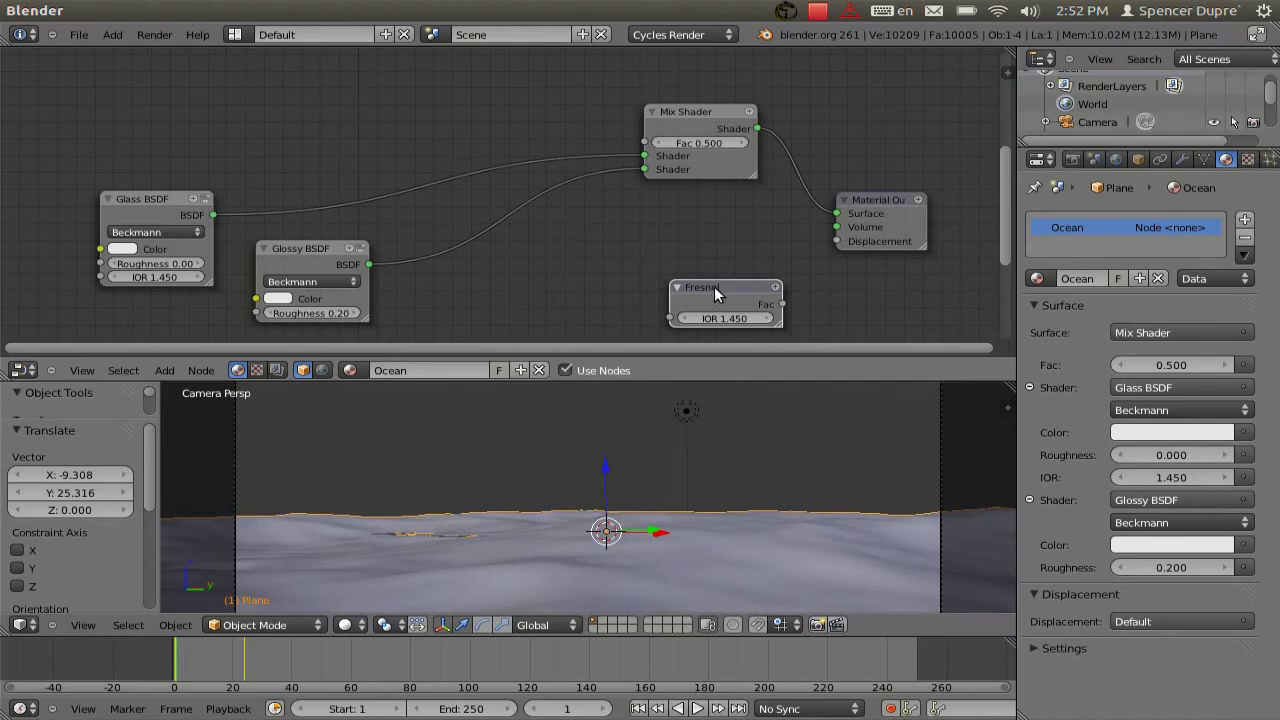
pyautogui.click(303, 105)
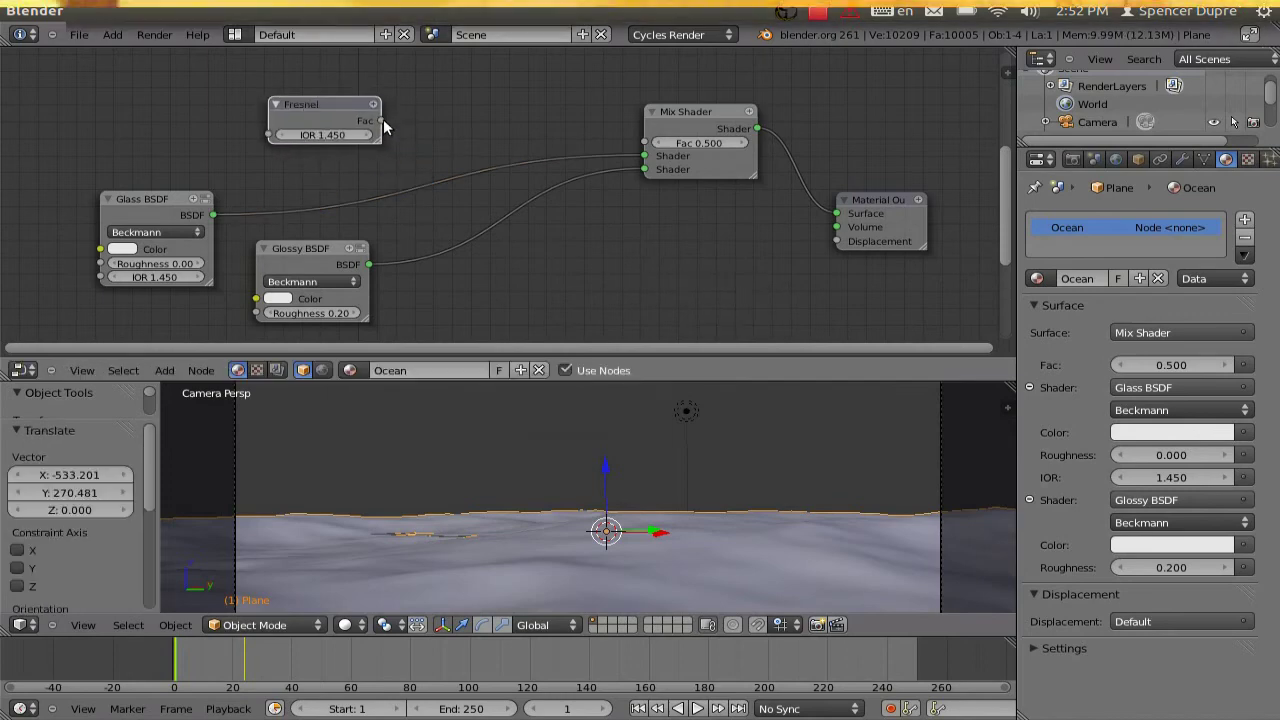
pyautogui.moveTo(381, 120); pyautogui.dragTo(645, 143)
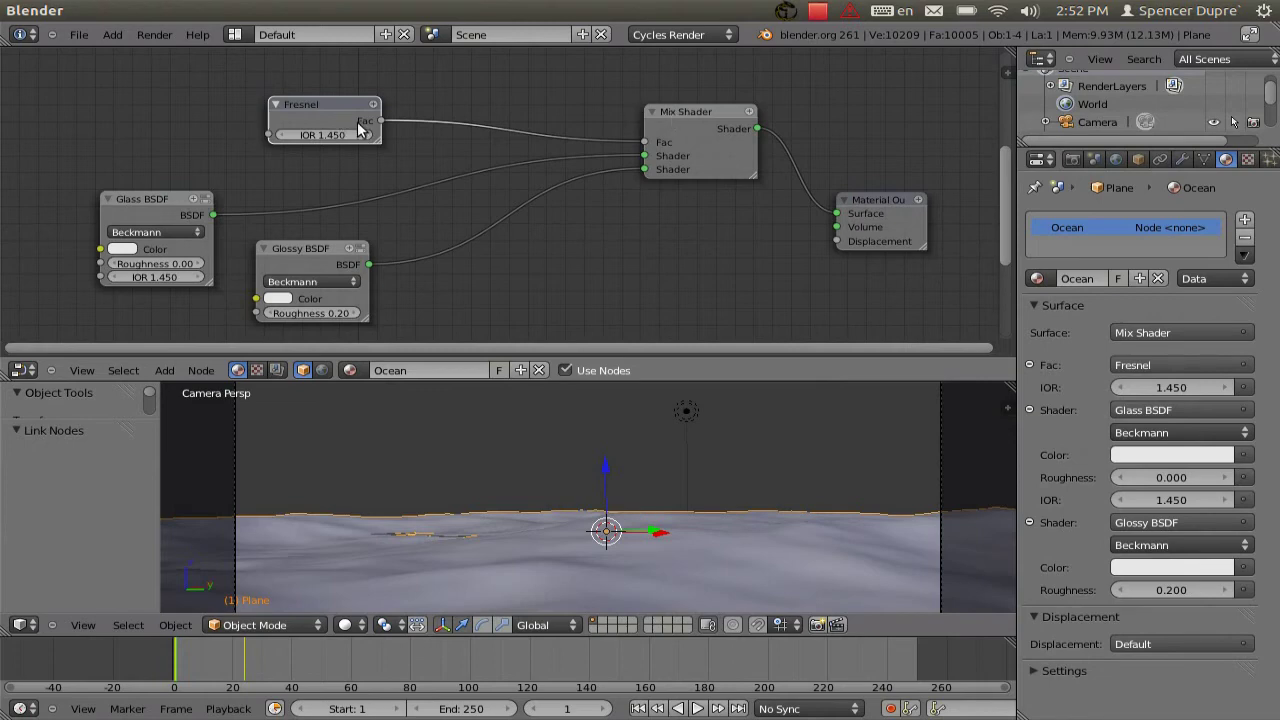
pyautogui.doubleClick(322, 134)
pyautogui.write('1')
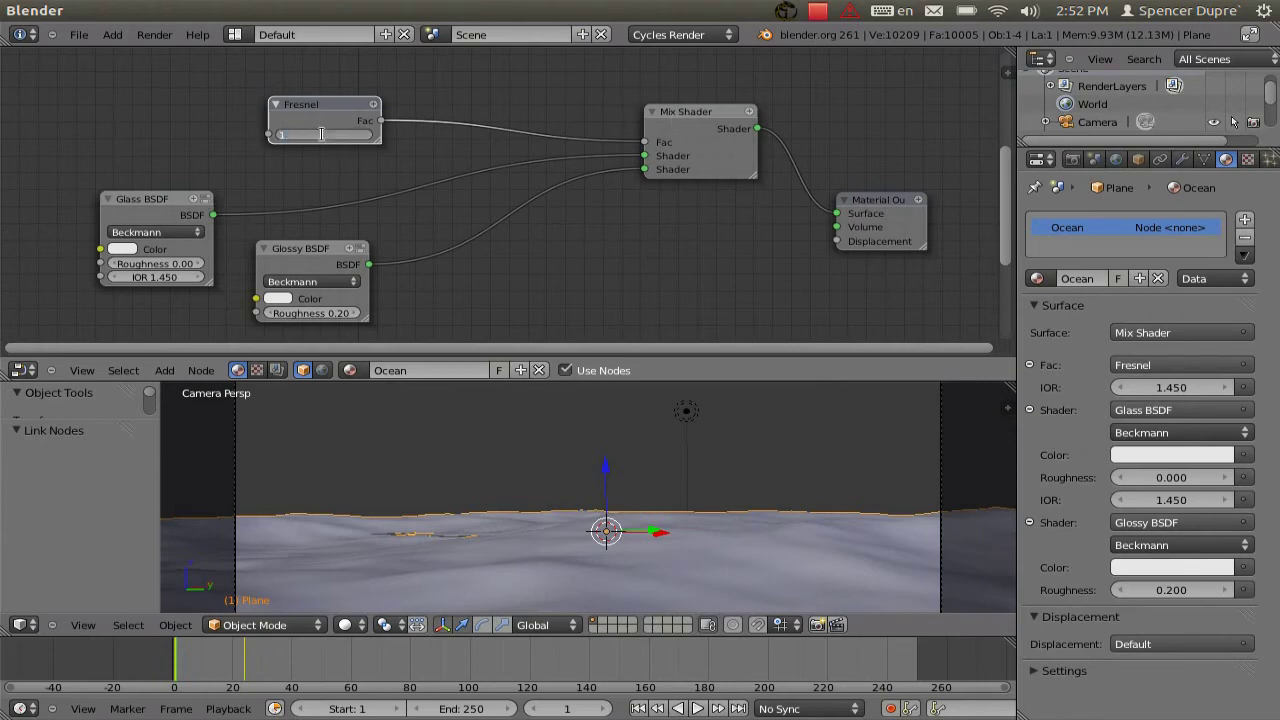
pyautogui.write('.333')
pyautogui.press('Return')
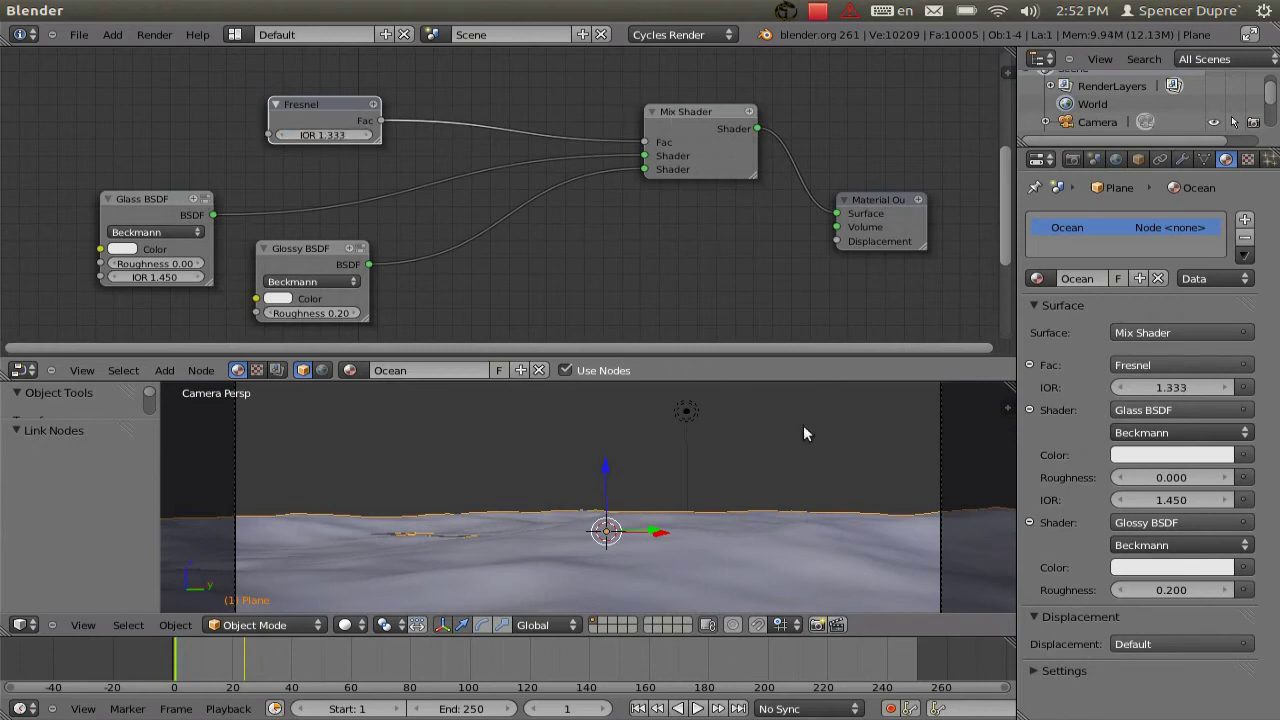
pyautogui.moveTo(634, 566); pyautogui.dragTo(627, 516, button='middle')
pyautogui.press('KP_0')
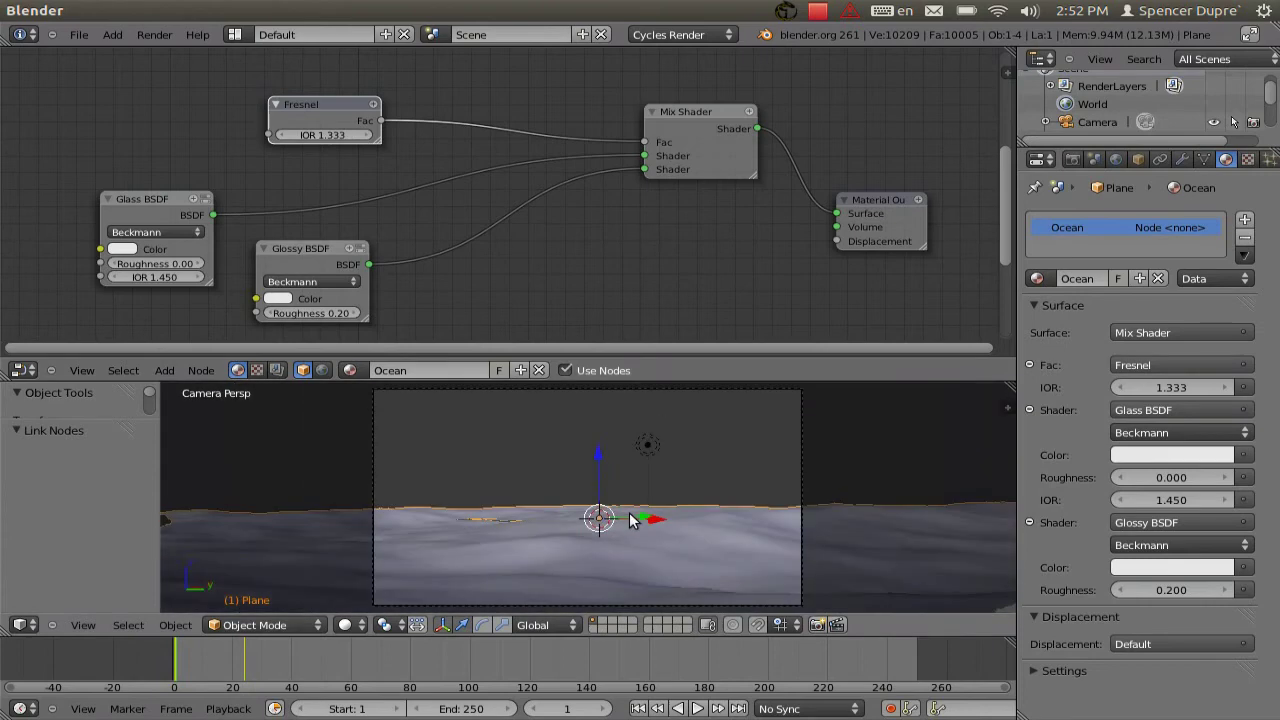
pyautogui.hotkey('ctrl', 'Up')
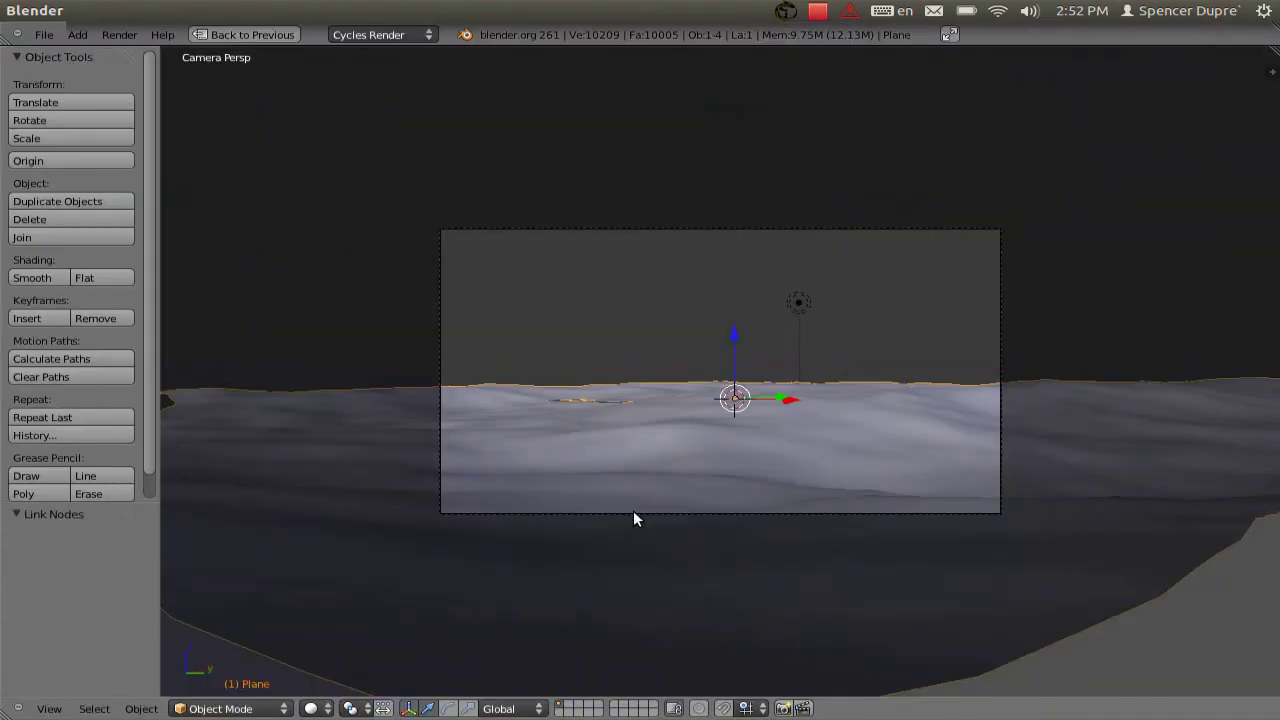
pyautogui.press('Home')
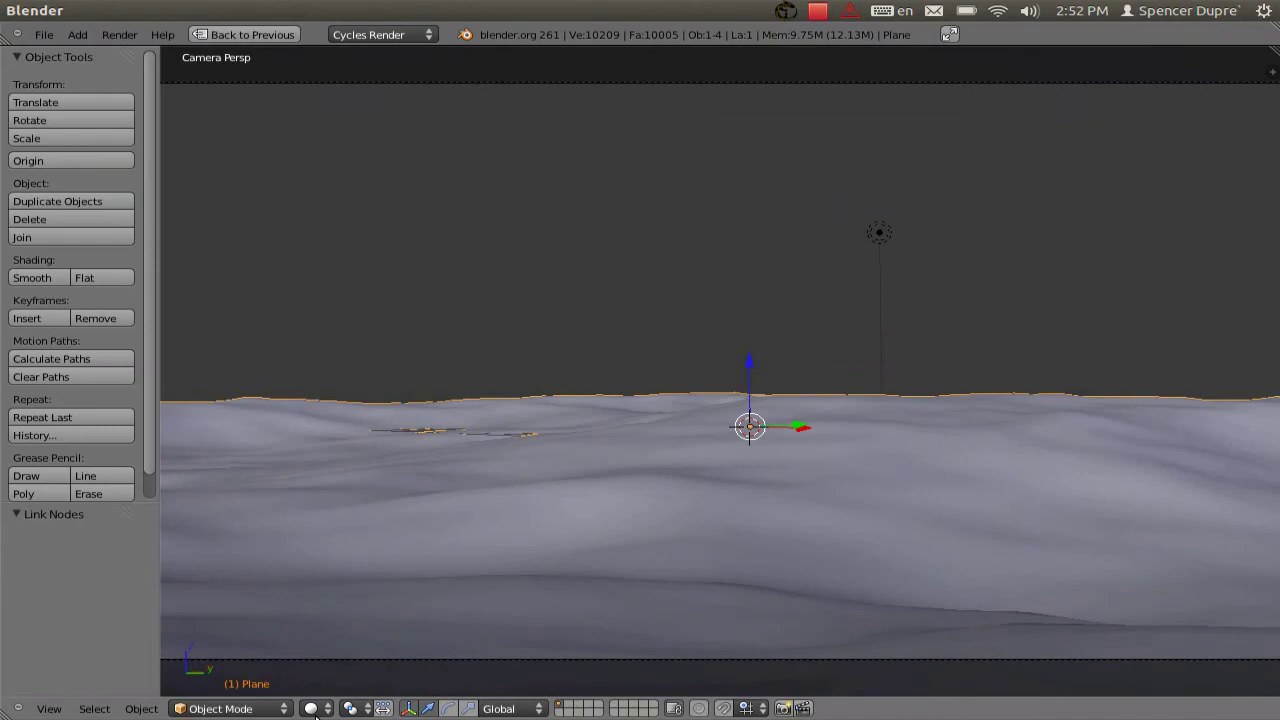
pyautogui.click(316, 708)
pyautogui.click(352, 594)
pyautogui.press('t')
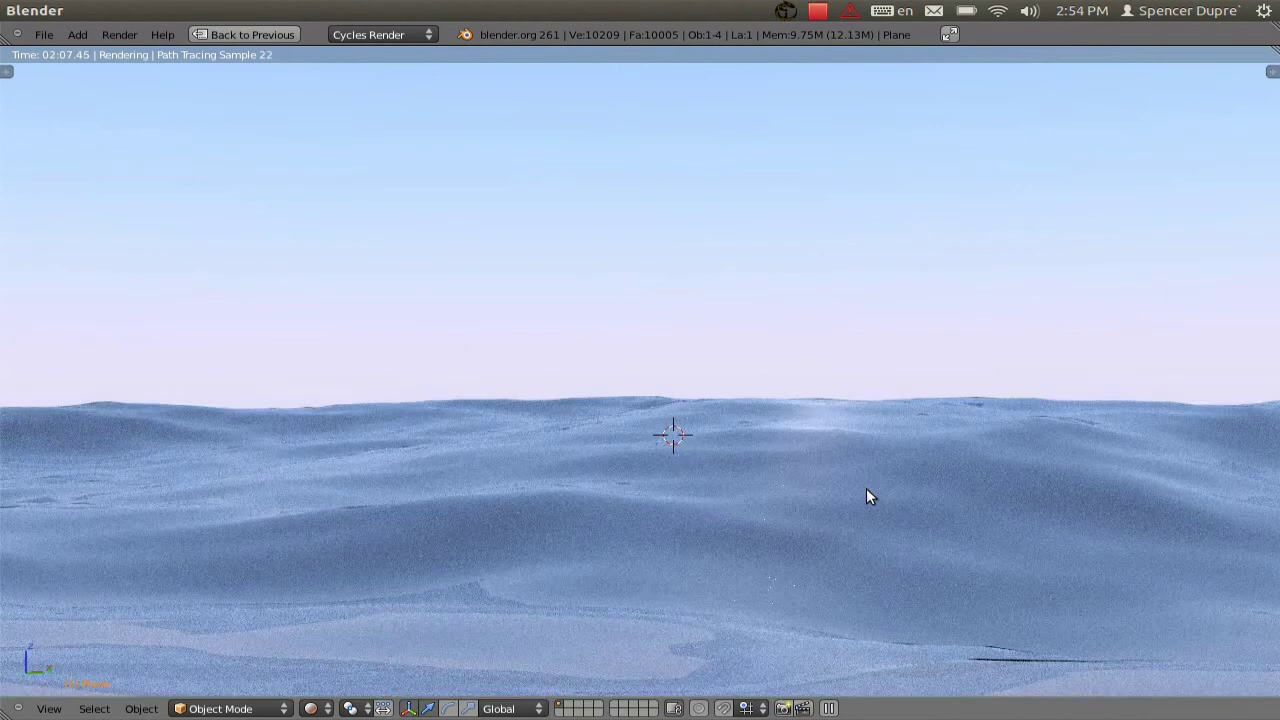
pyautogui.hotkey('ctrl', 'Up')
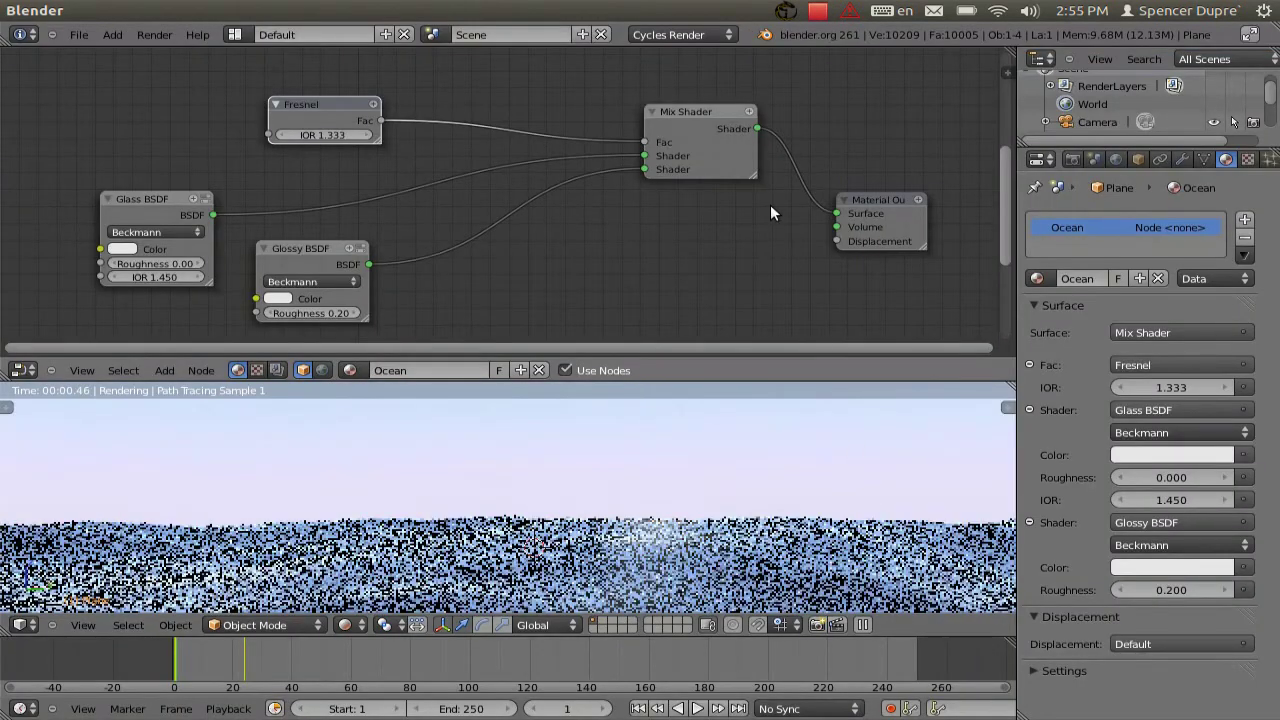
pyautogui.click(20, 624)
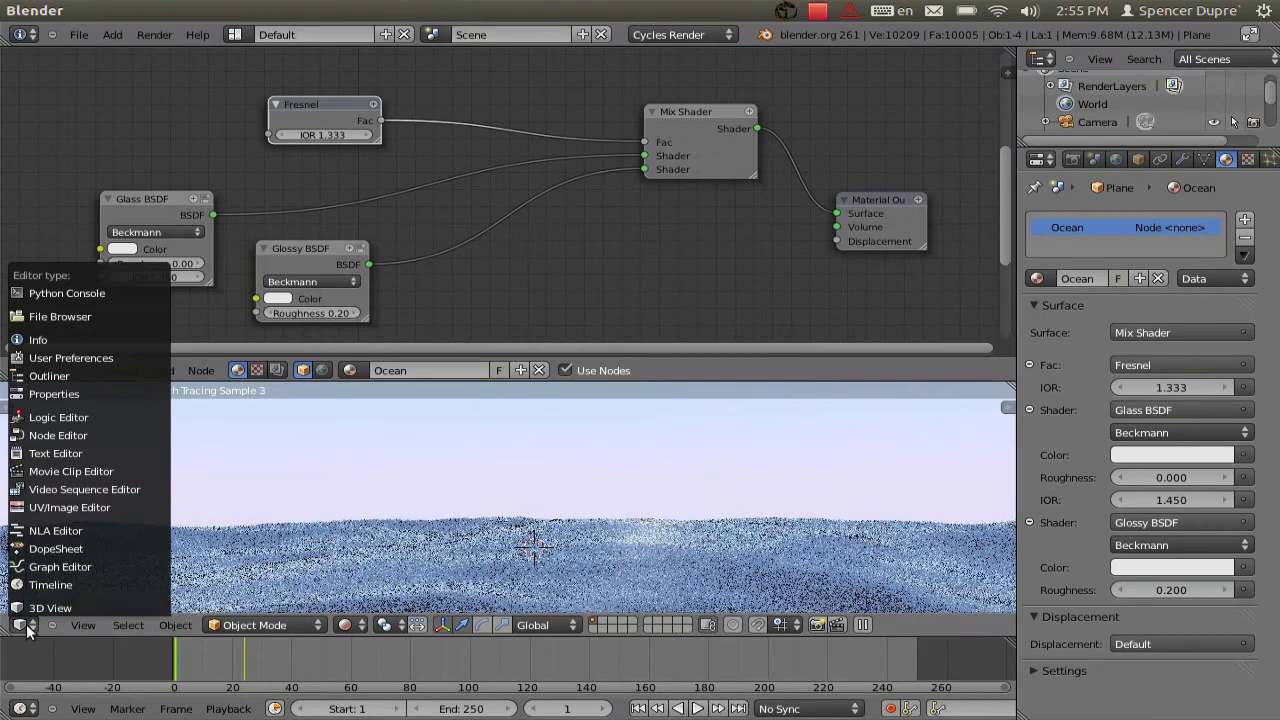
pyautogui.click(45, 612)
pyautogui.scroll(-5, 323, 508)
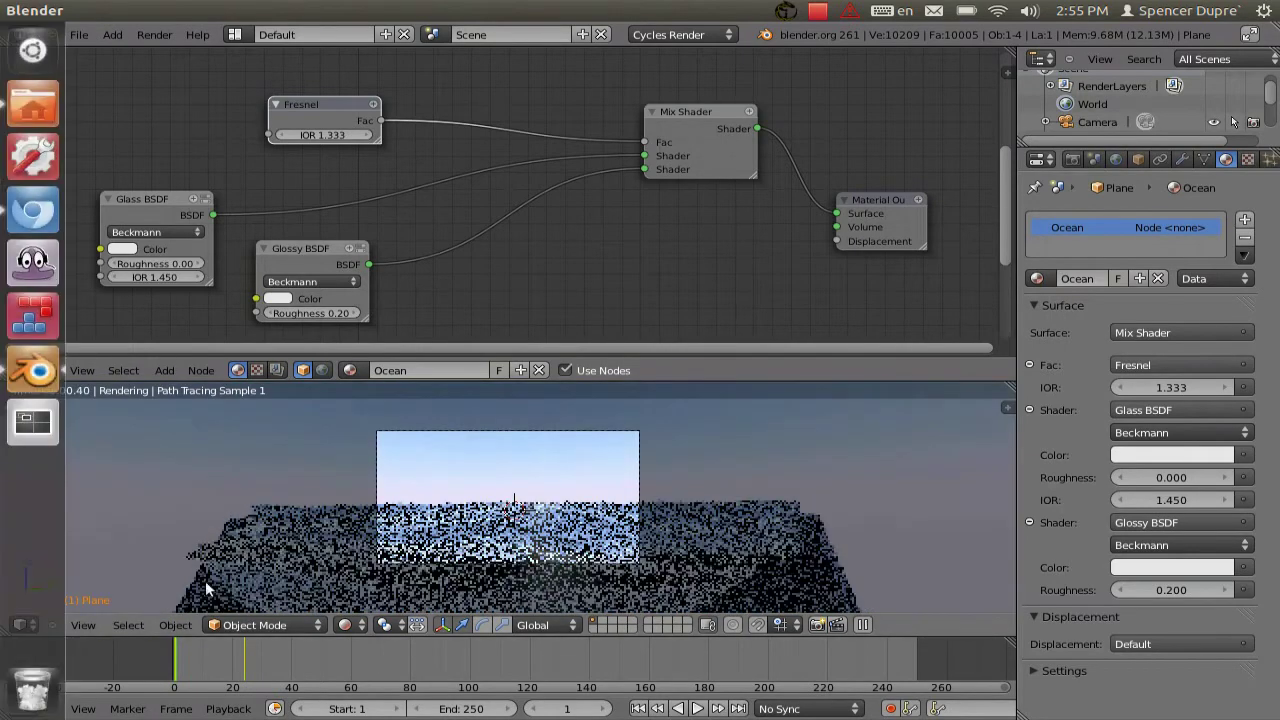
pyautogui.scroll(5, 412, 528)
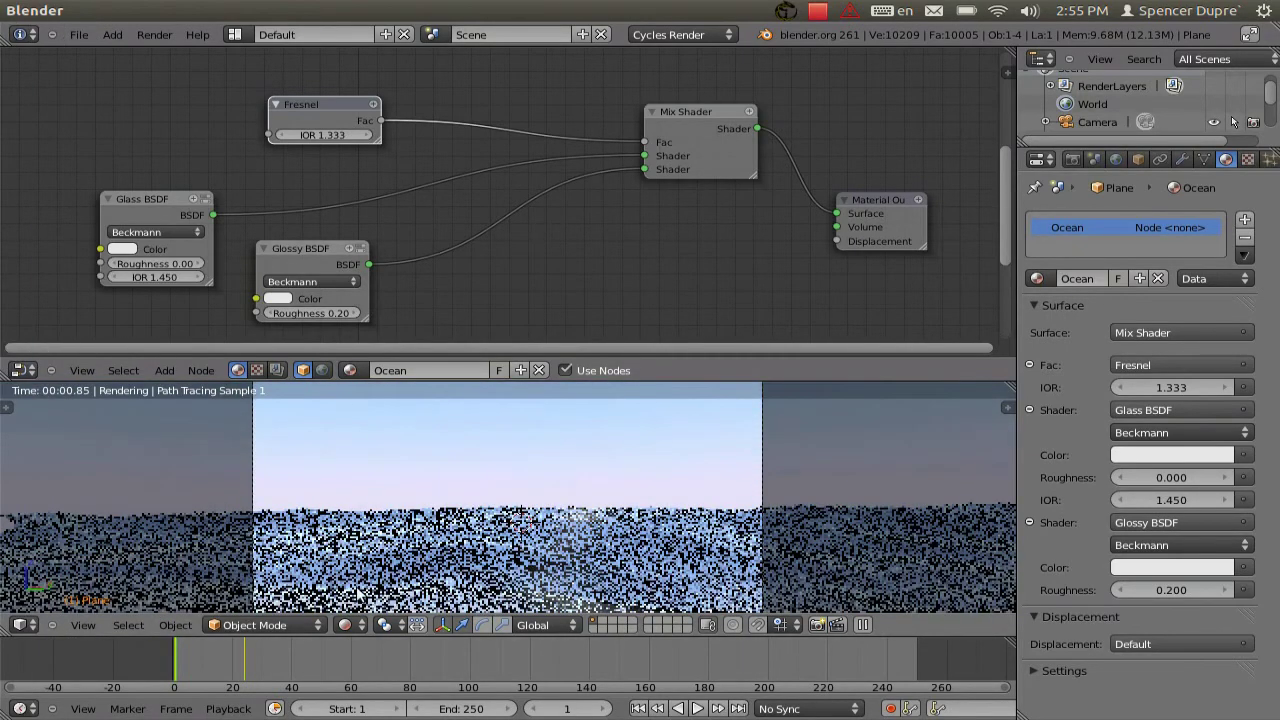
pyautogui.click(345, 624)
pyautogui.click(366, 567)
pyautogui.moveTo(368, 568)
pyautogui.mouseDown(button='middle')
pyautogui.moveTo(529, 523)
pyautogui.moveTo(509, 520)
pyautogui.moveTo(562, 584)
pyautogui.moveTo(580, 583)
pyautogui.moveTo(523, 603)
pyautogui.moveTo(540, 600)
pyautogui.mouseUp(button='middle')
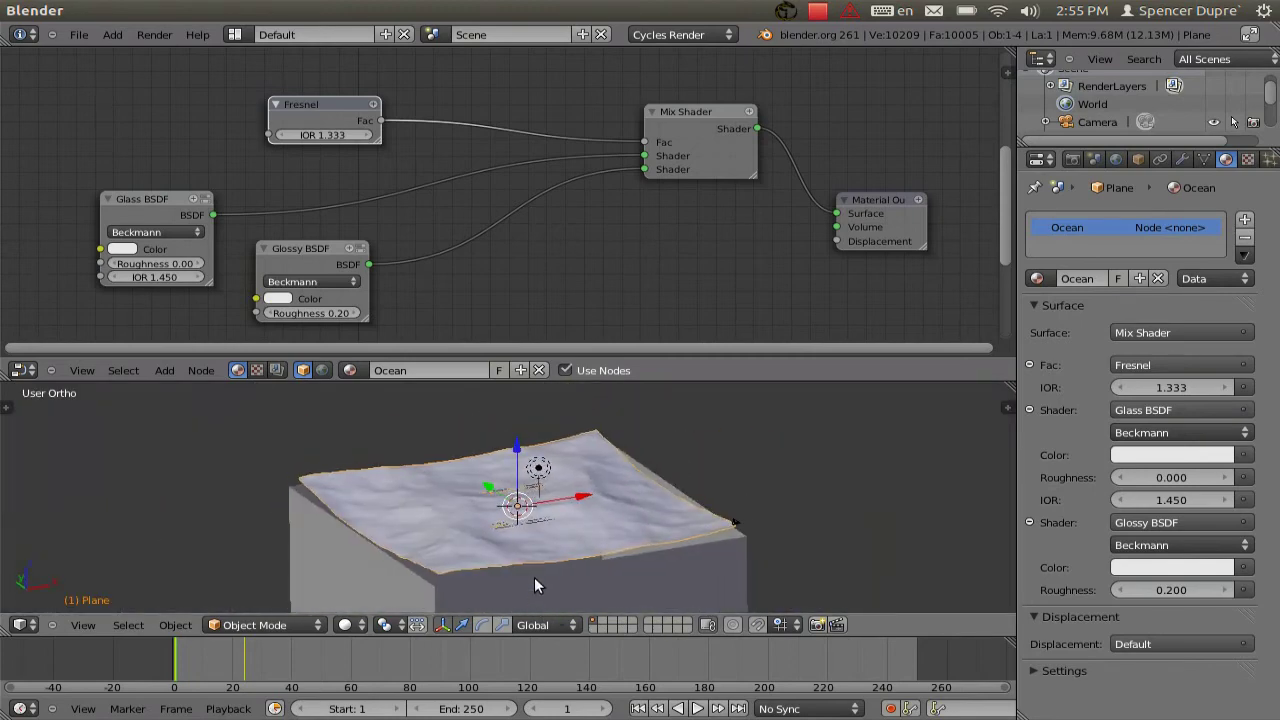
# Give the cube a new Material.001 with a near-black Diffuse BSDF colour
pyautogui.rightClick(634, 572)
pyautogui.click(1110, 278)
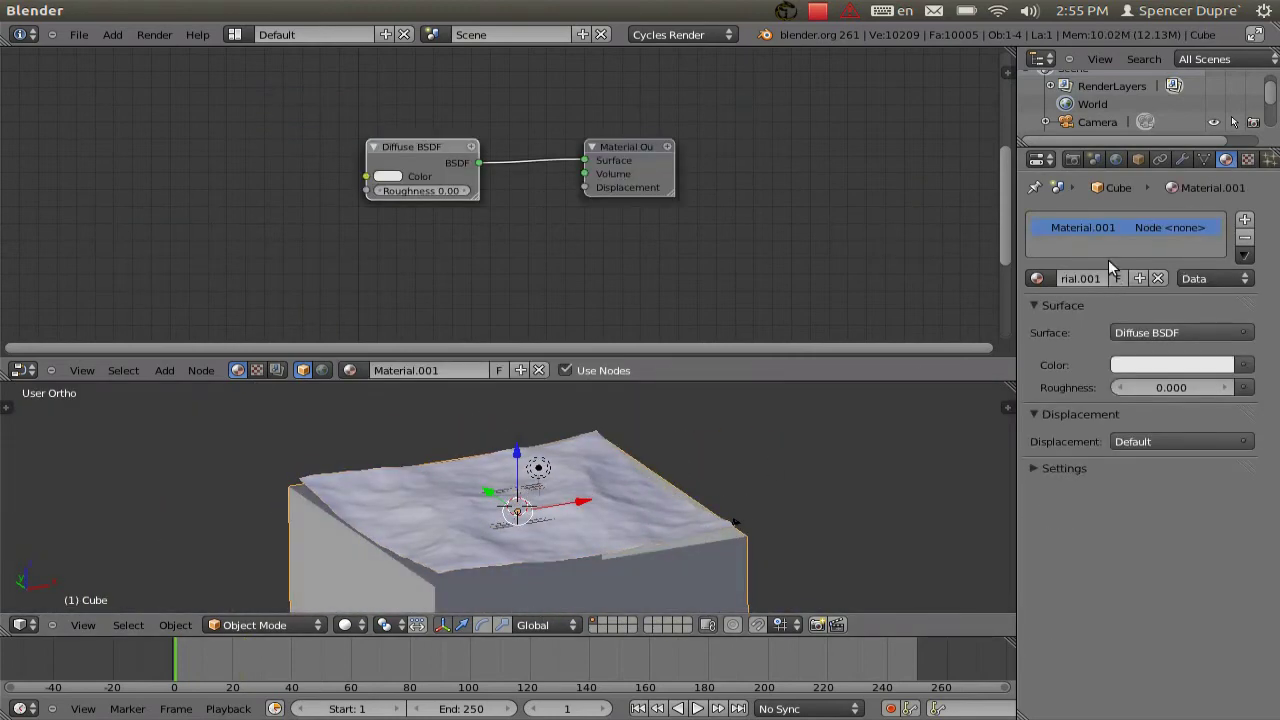
pyautogui.click(1225, 367)
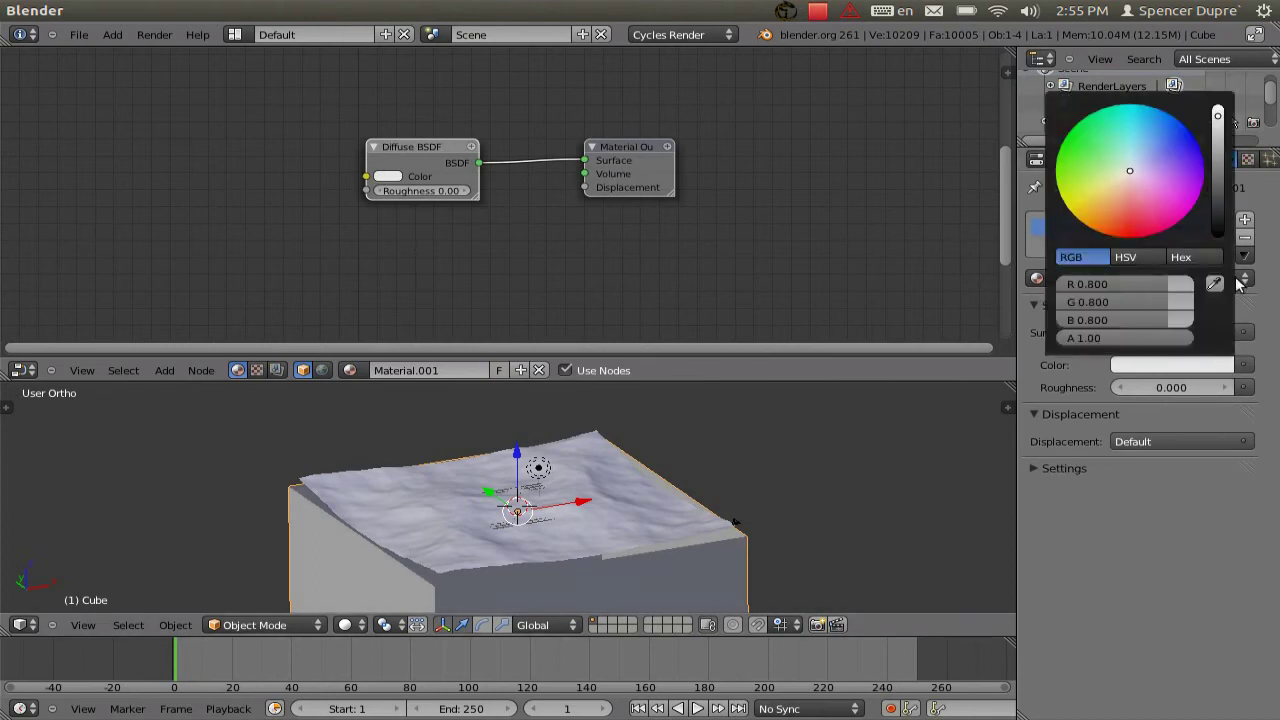
pyautogui.moveTo(1220, 202); pyautogui.dragTo(1223, 223)
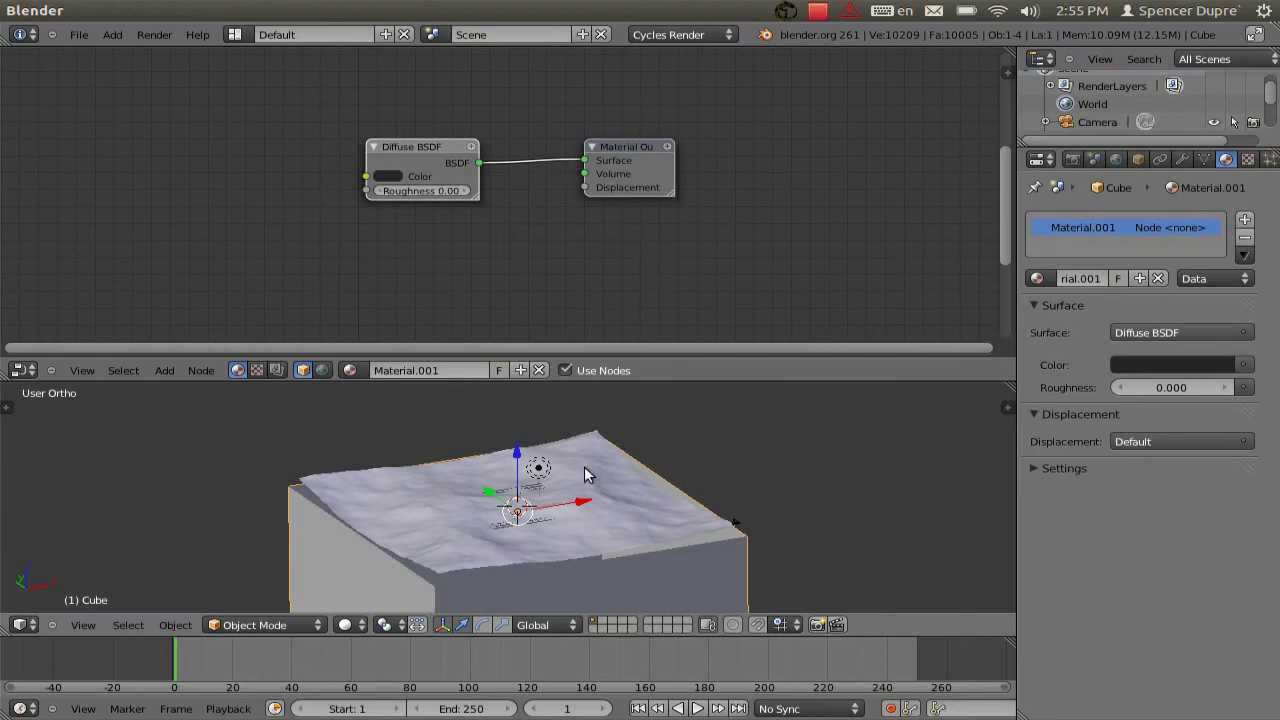
pyautogui.click(1137, 159)
# Turn off the cube's Camera ray visibility and return to the scene camera view
pyautogui.scroll(-5, 1157, 212)
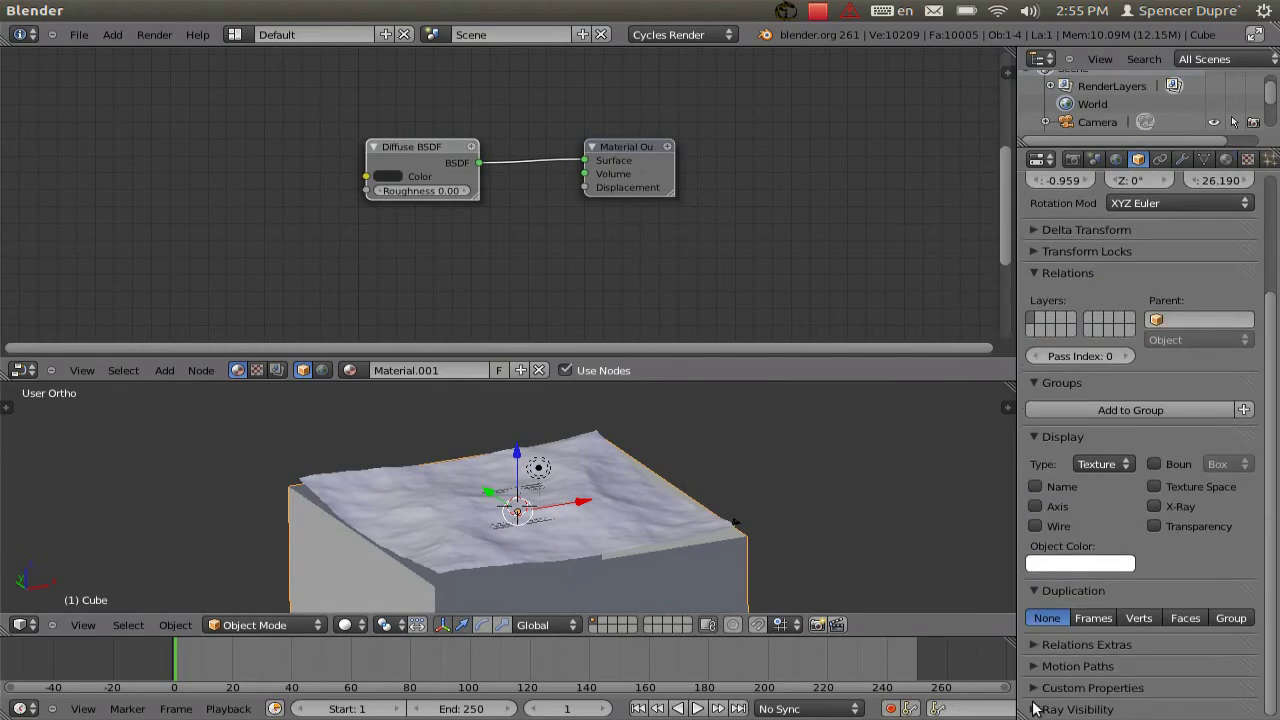
pyautogui.scroll(-2, 1038, 708)
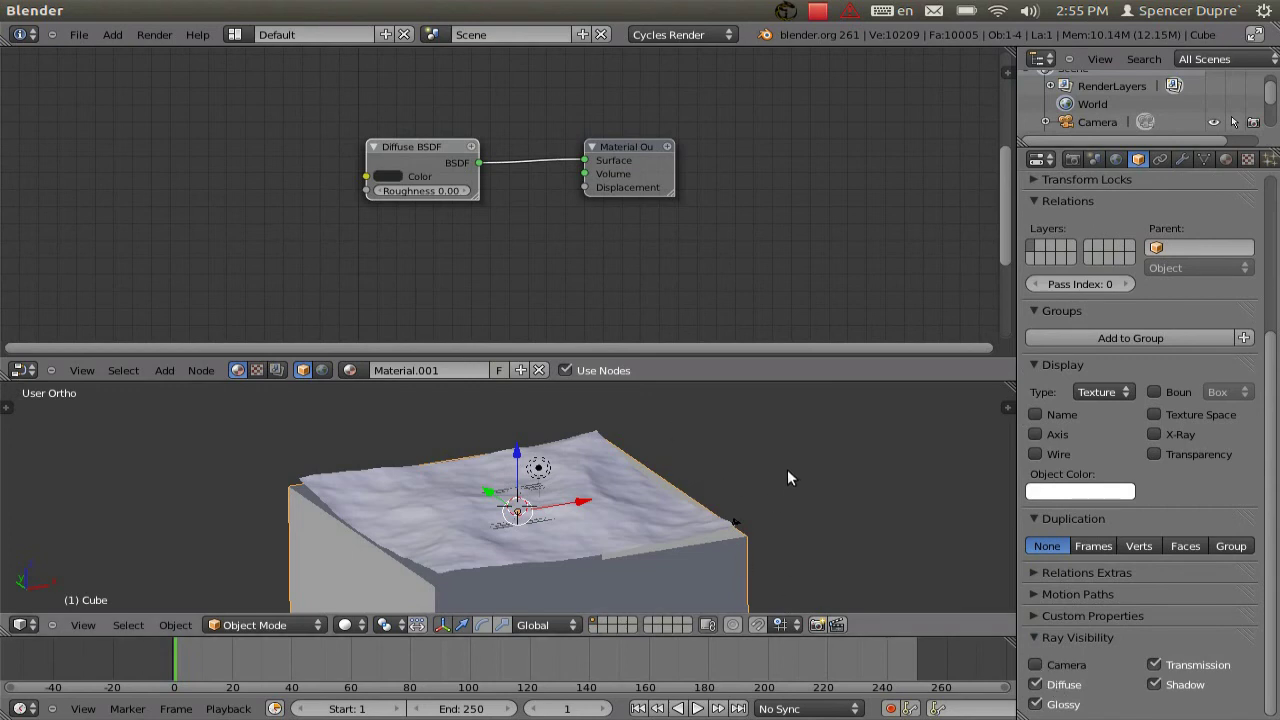
pyautogui.moveTo(789, 477); pyautogui.dragTo(640, 484, button='middle')
pyautogui.press('KP_0')
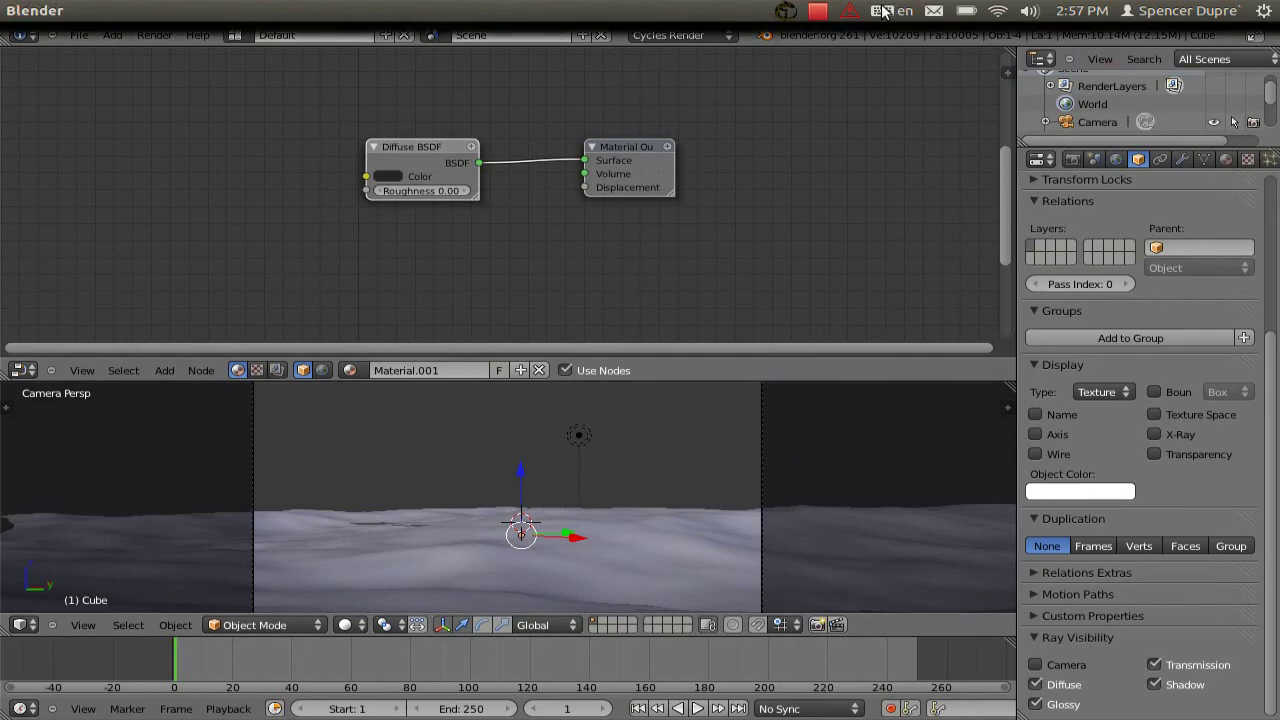
pyautogui.click(819, 12)
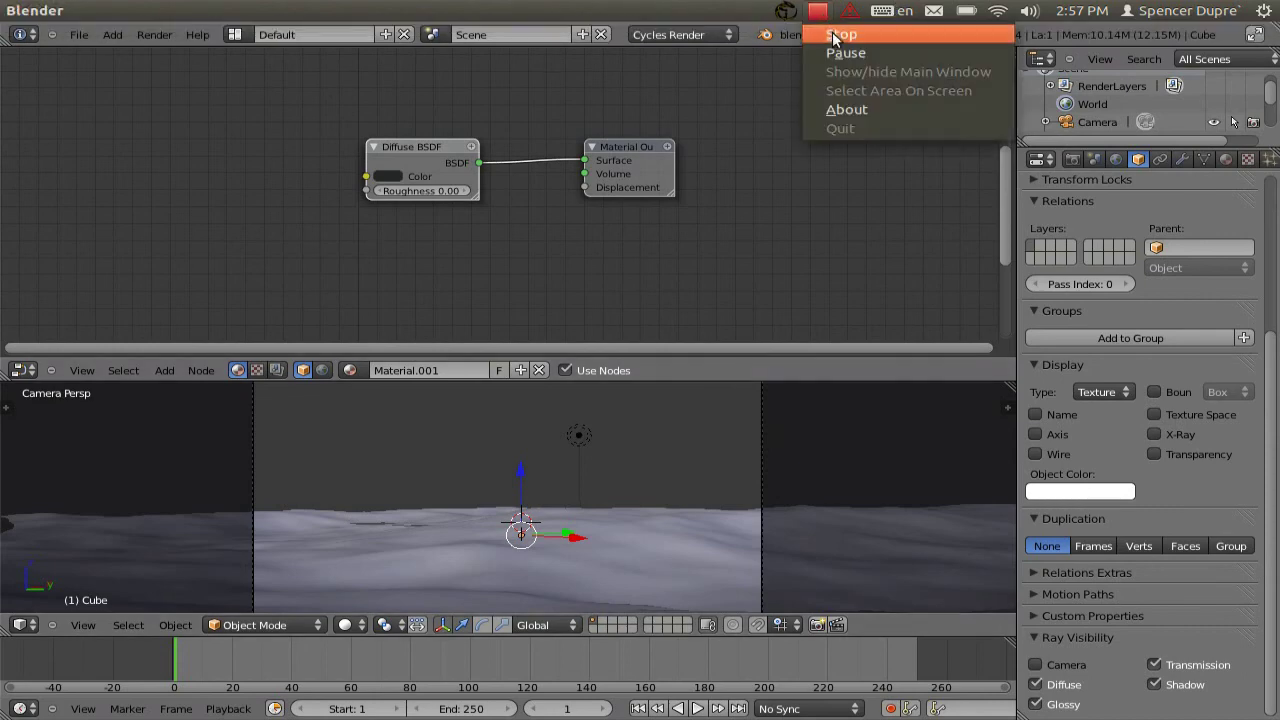